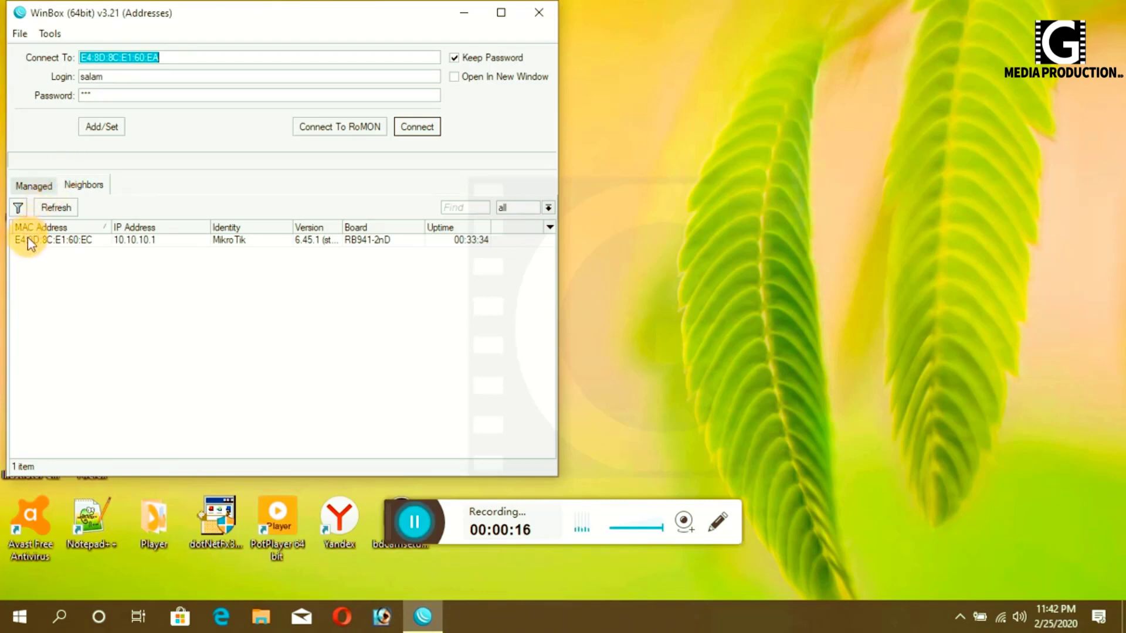
- Log in to the RB941-2nD router by its MAC address from the Neighbors list
click(27, 238)
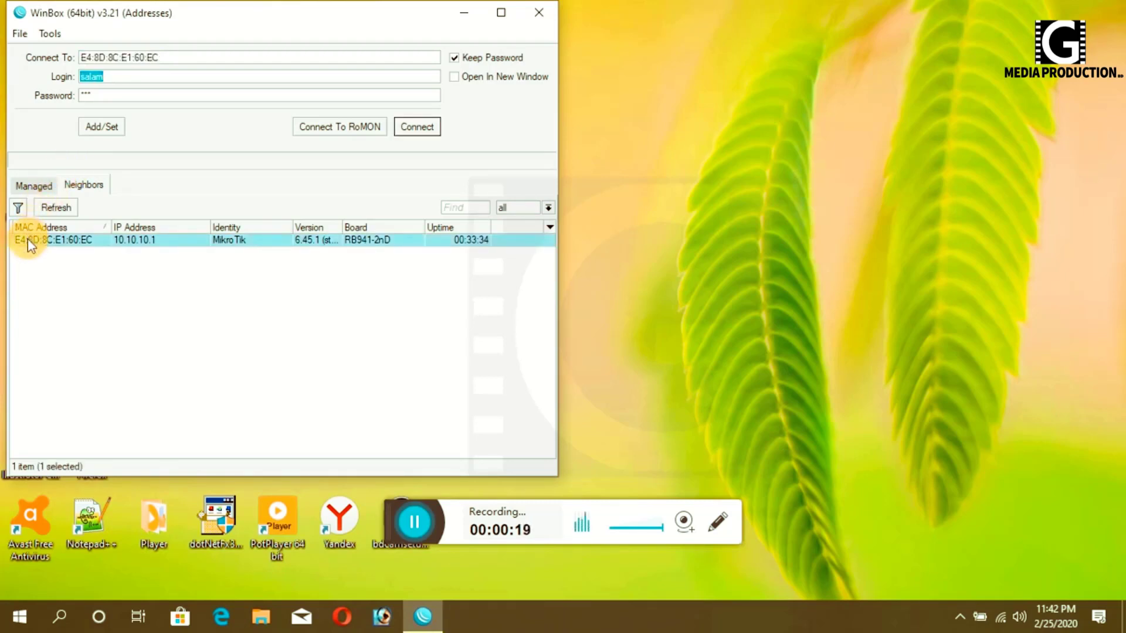
click(502, 12)
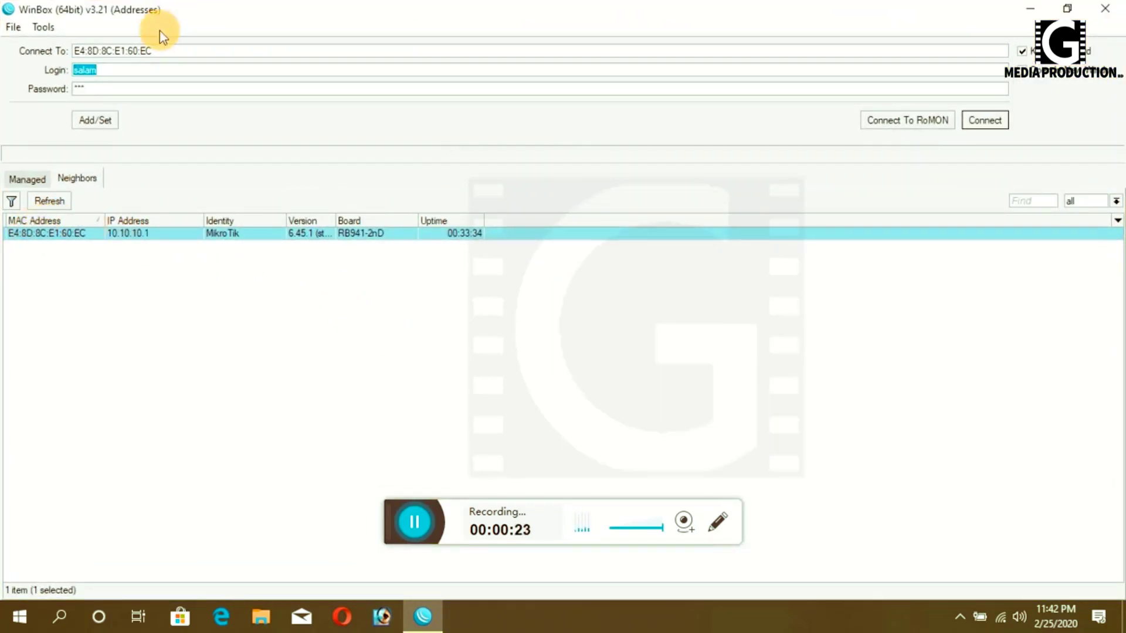
click(993, 118)
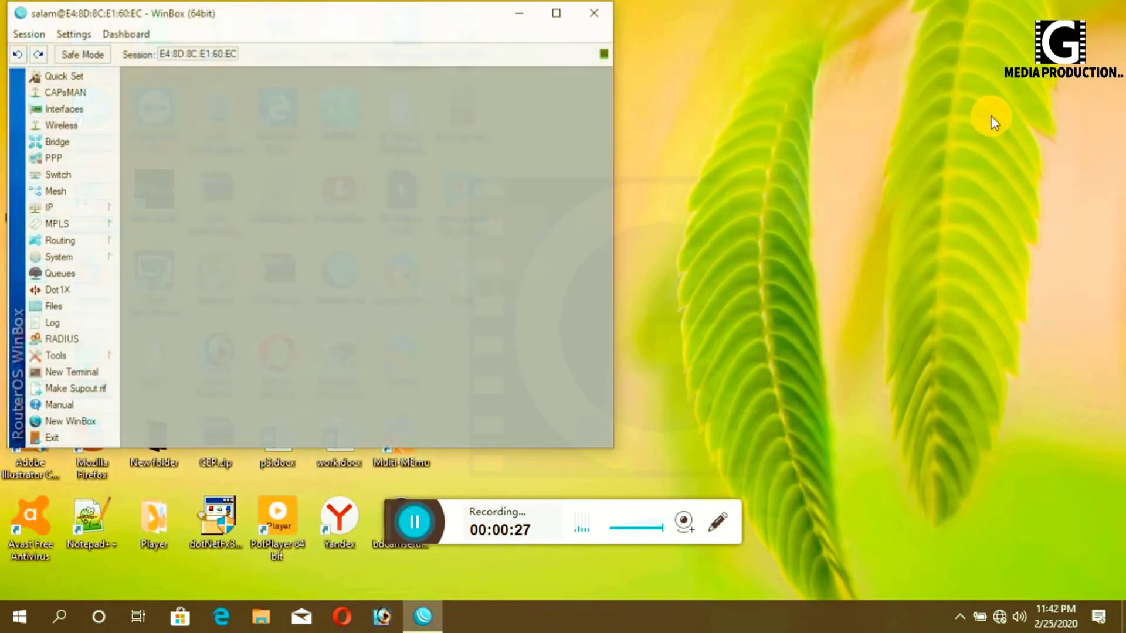
- Reset the whole router configuration from System > Reset Configuration and confirm the reboot
click(556, 17)
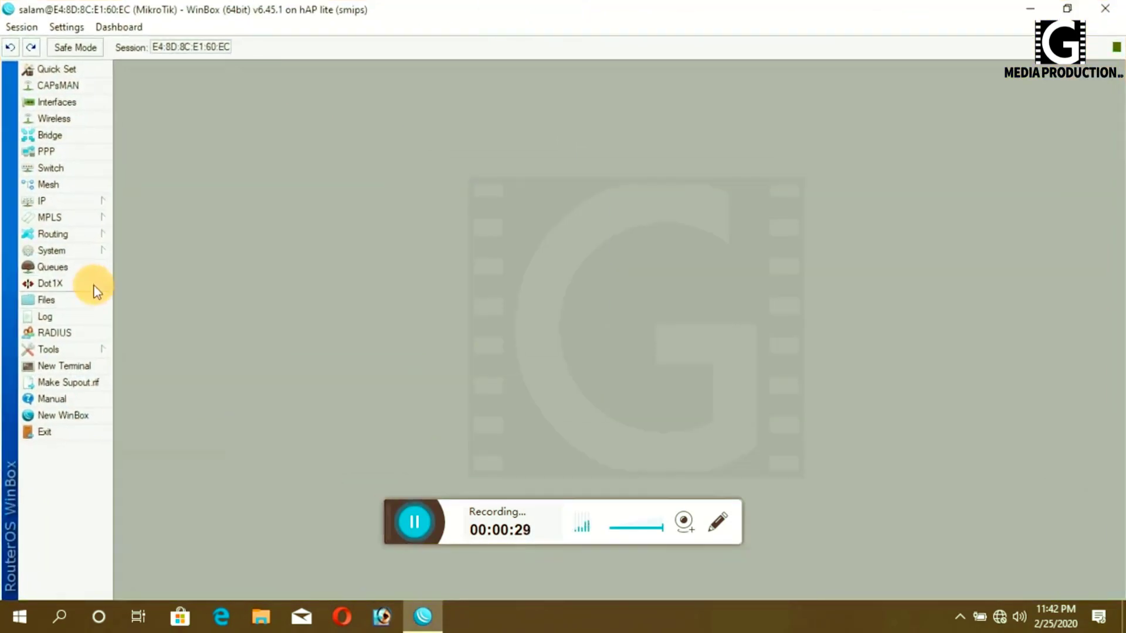
click(55, 251)
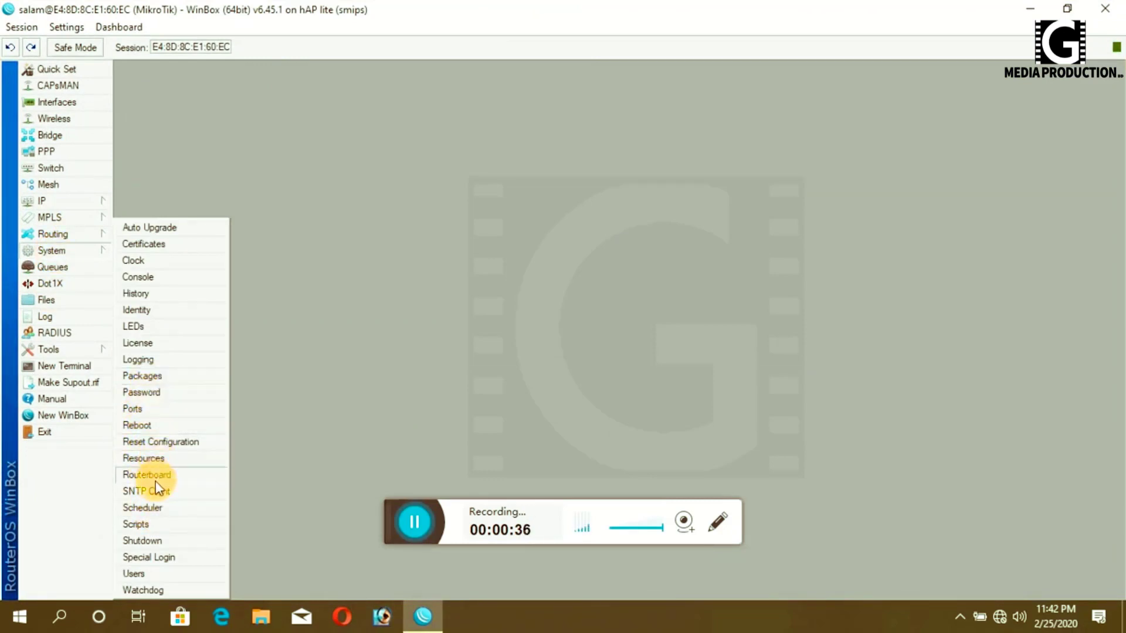
click(159, 444)
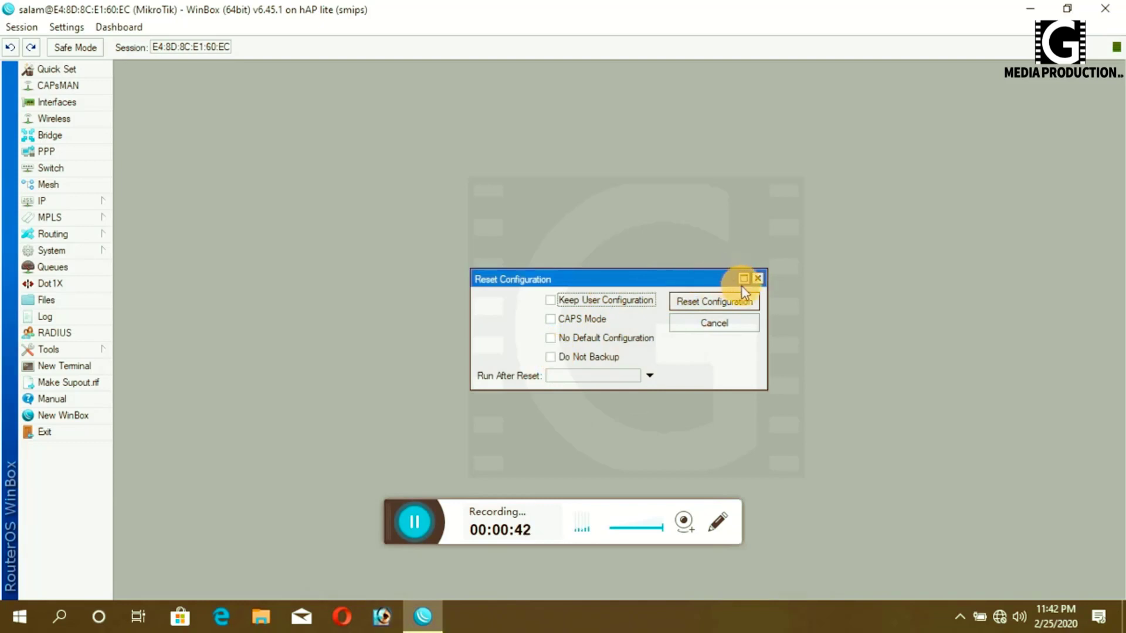
click(711, 302)
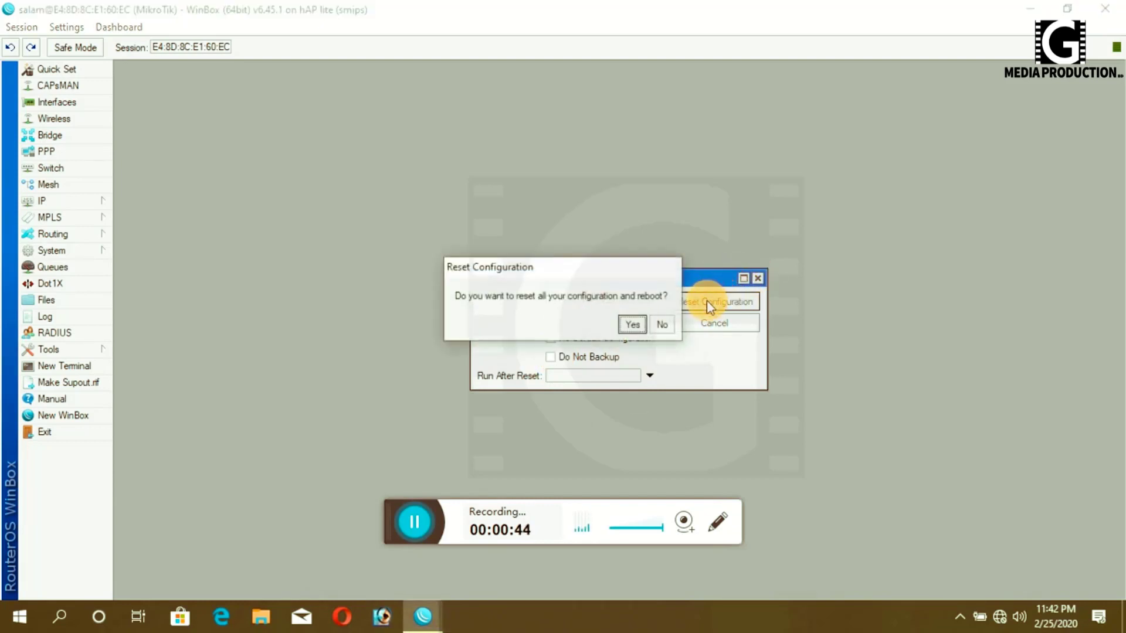
click(632, 324)
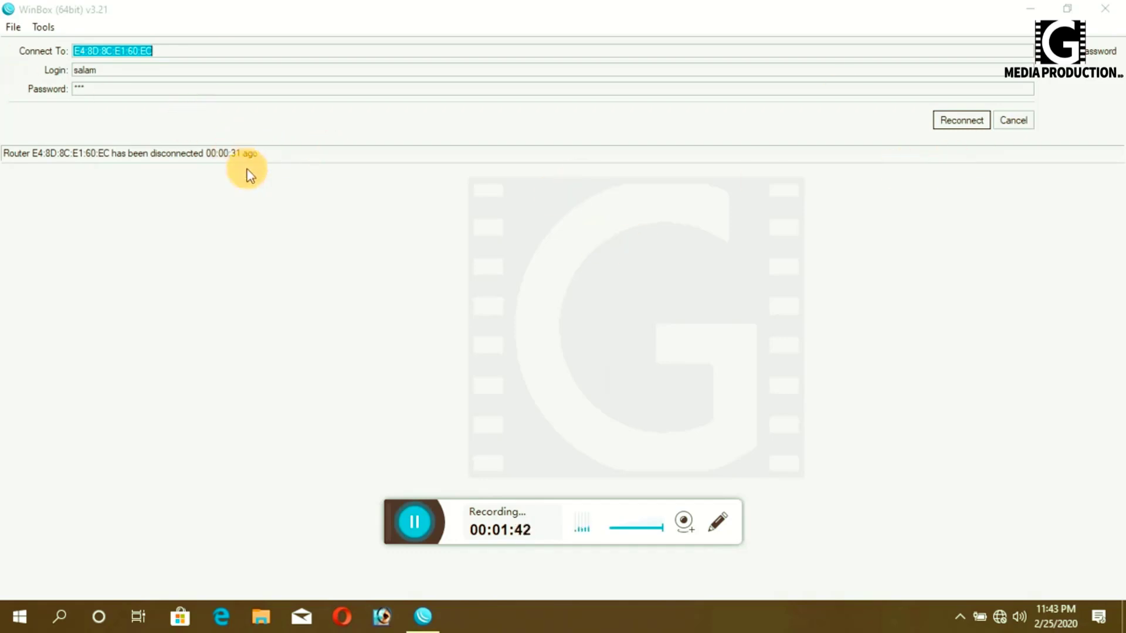
- Set the login to admin with an empty password
click(959, 123)
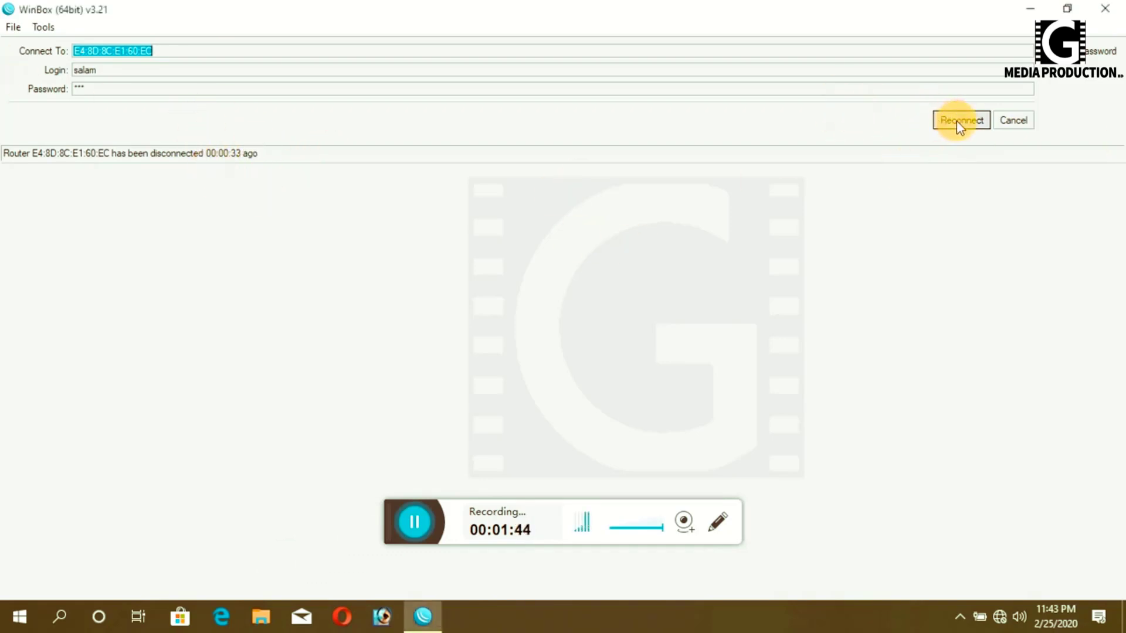
click(956, 120)
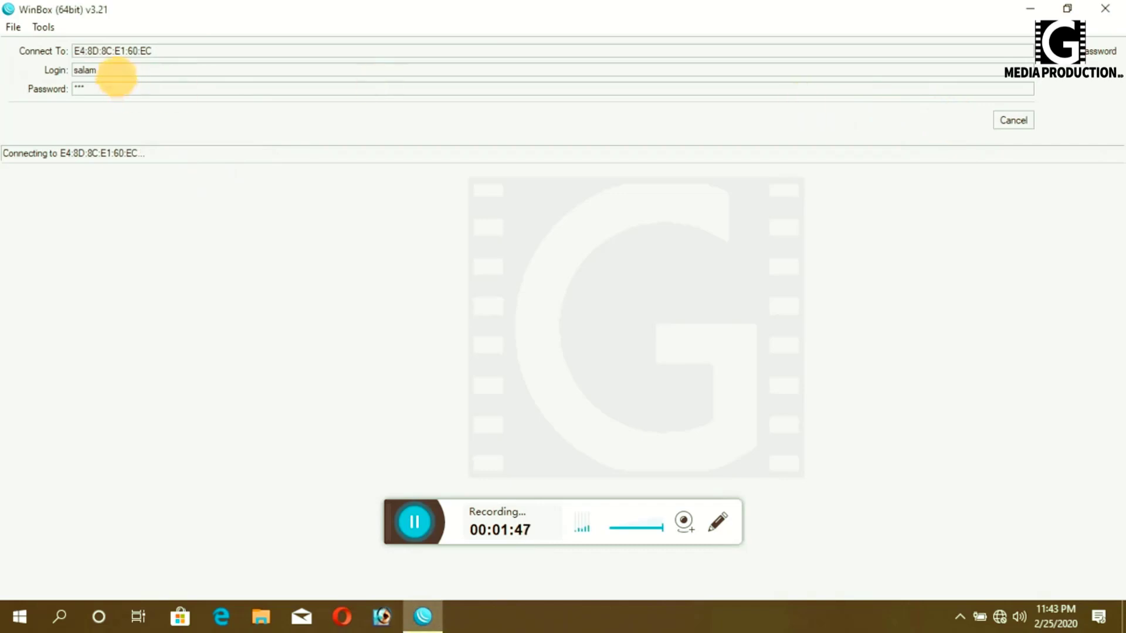
drag(117, 71, 1, 74)
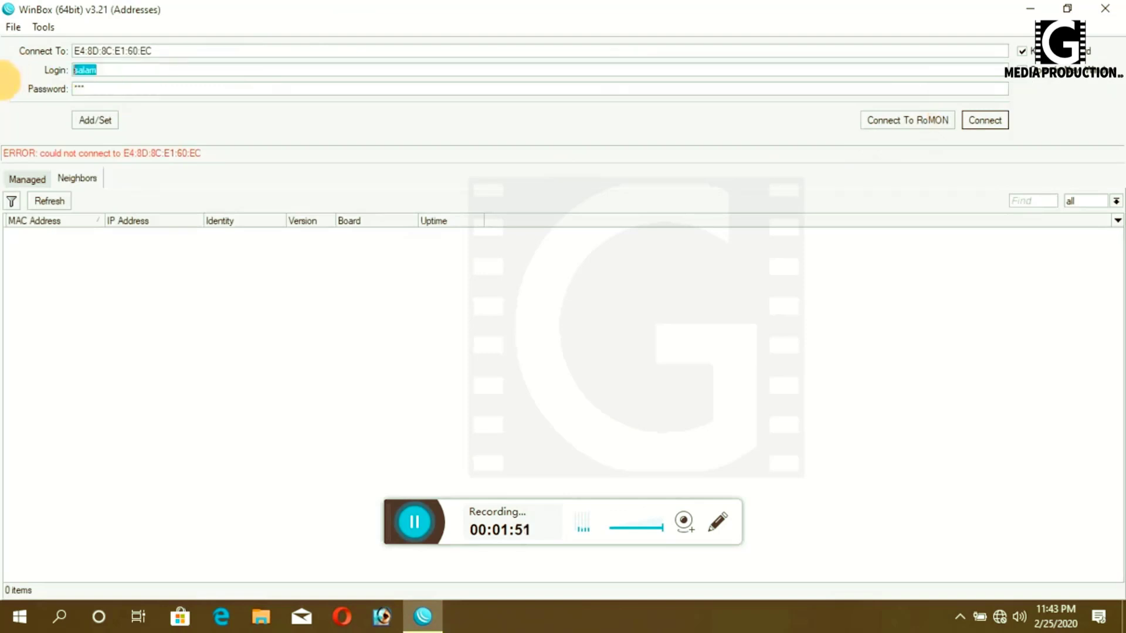
key(BackSpace)
text(admin)
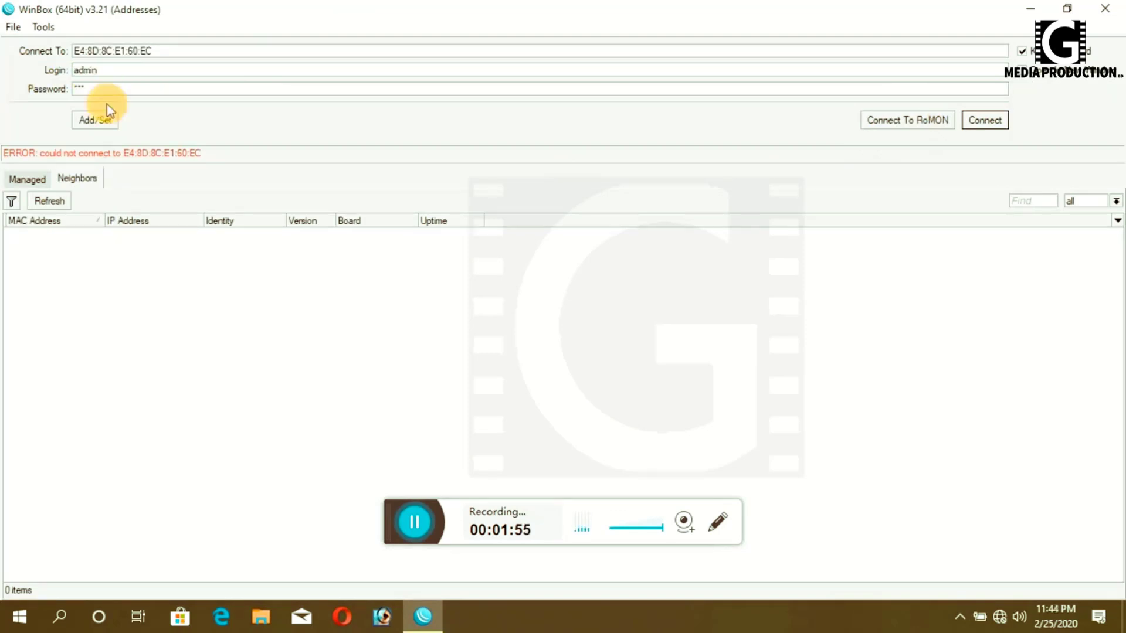
key(Tab)
key(BackSpace)
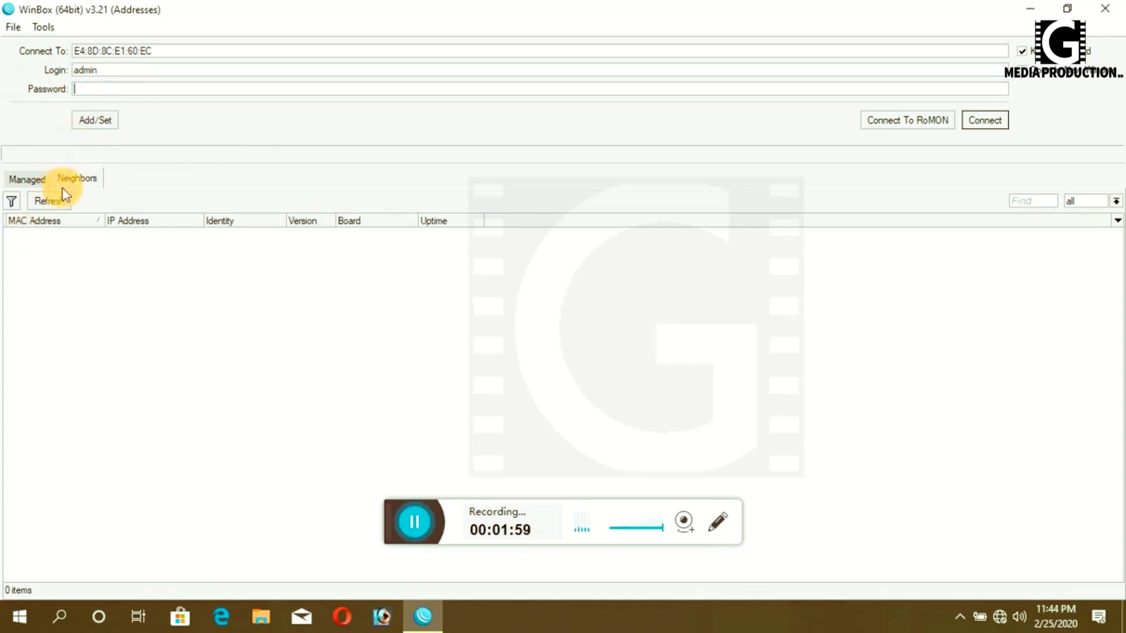
- Connect to 192.168.88.1, then dismiss the default-configuration notice and the Queue List
click(49, 200)
click(34, 237)
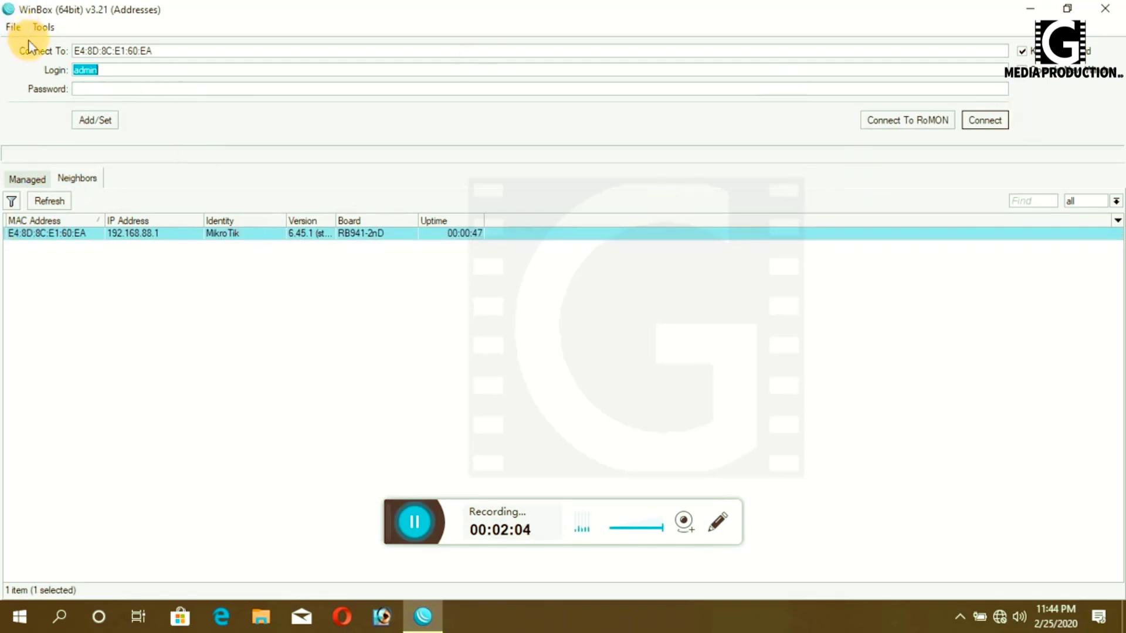
click(987, 125)
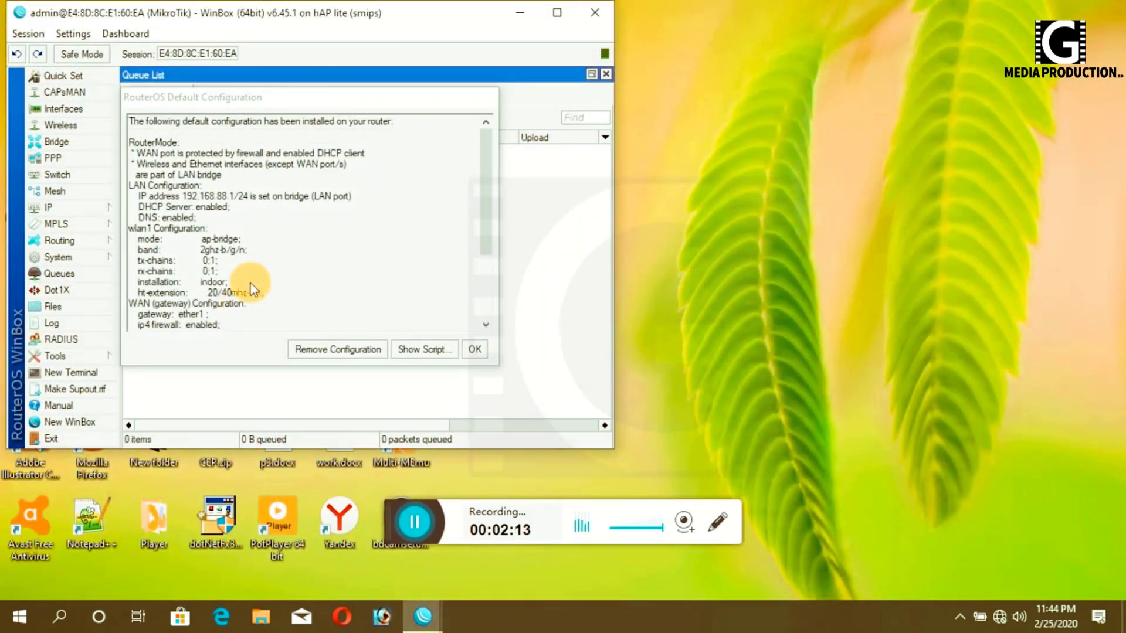
click(325, 348)
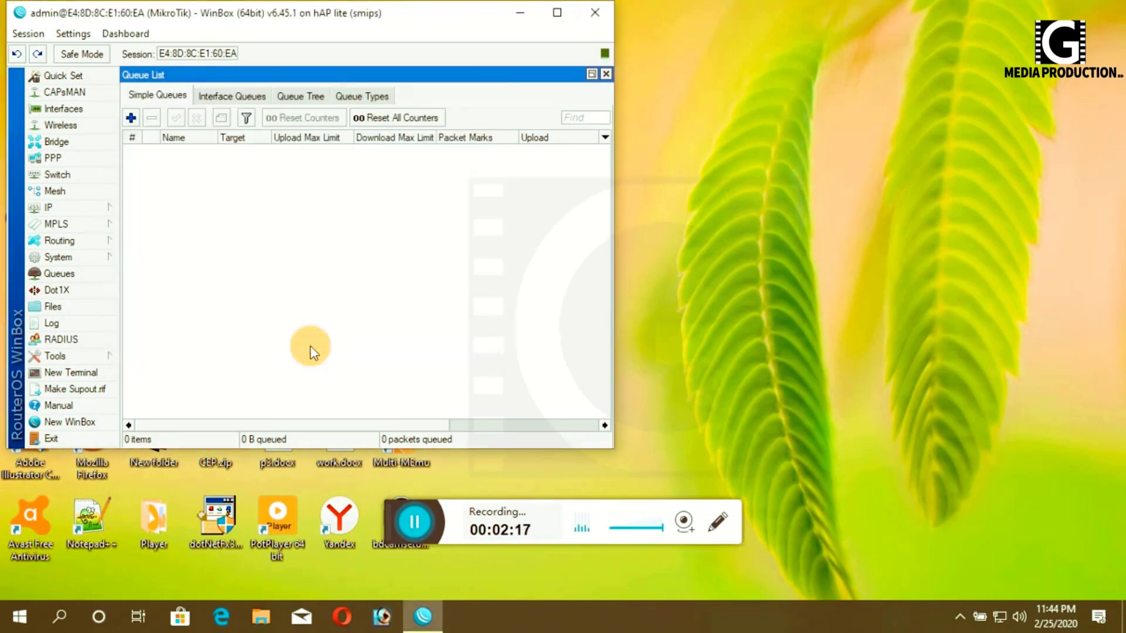
click(557, 12)
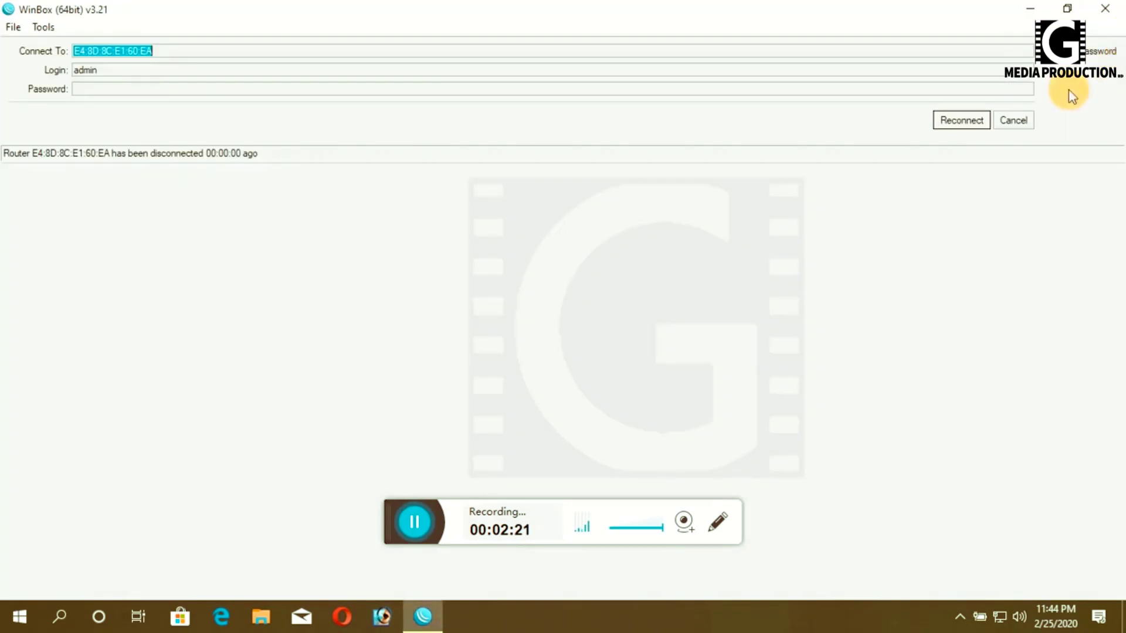
click(973, 121)
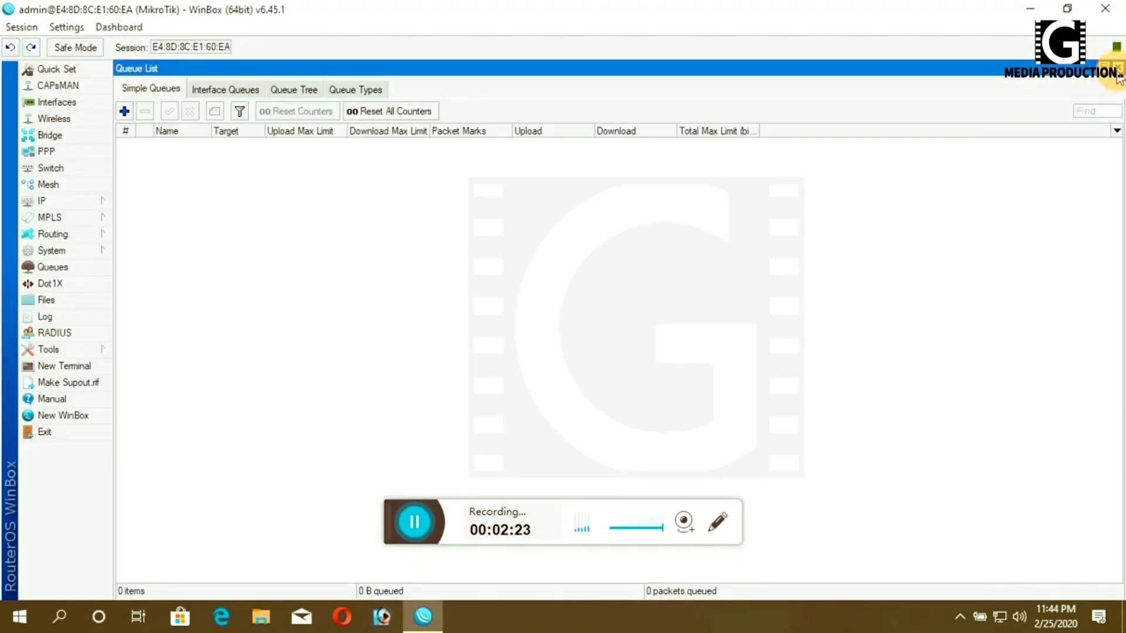
click(1117, 69)
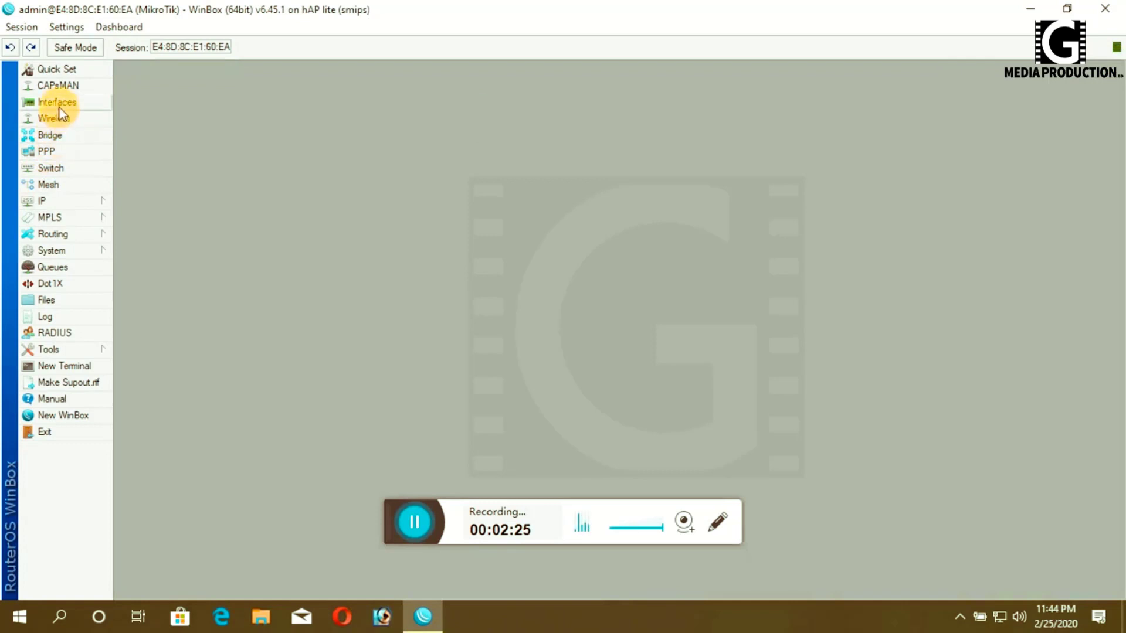
- Rename ether1 to ether1_WAN and ether2 to ether2_LAN
click(58, 106)
double_click(174, 254)
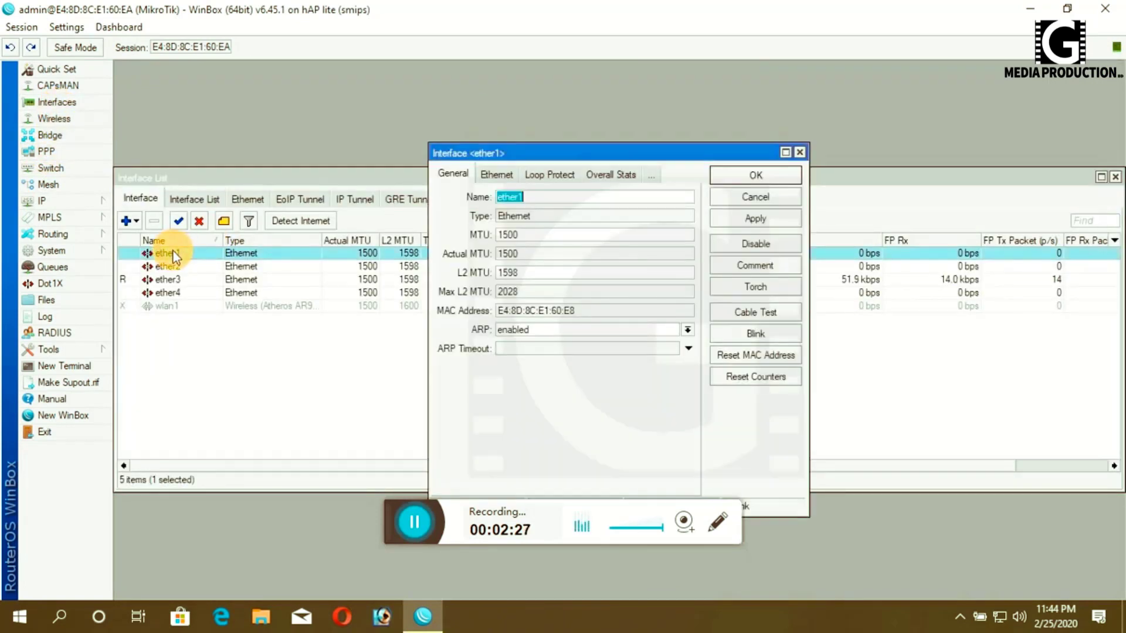
click(562, 199)
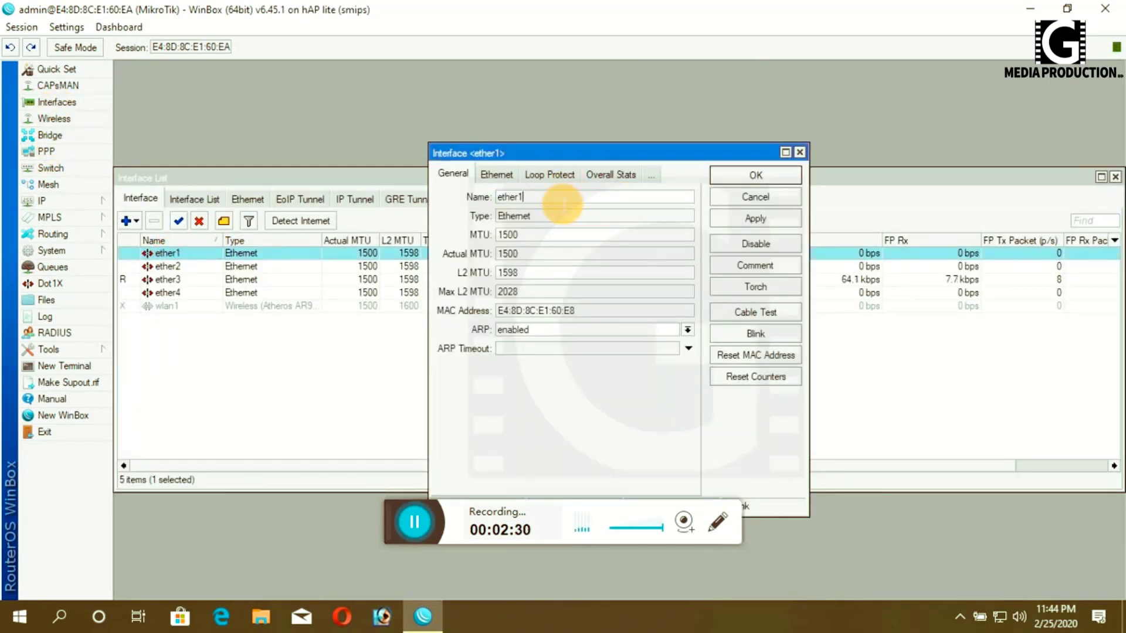
text(_WAN)
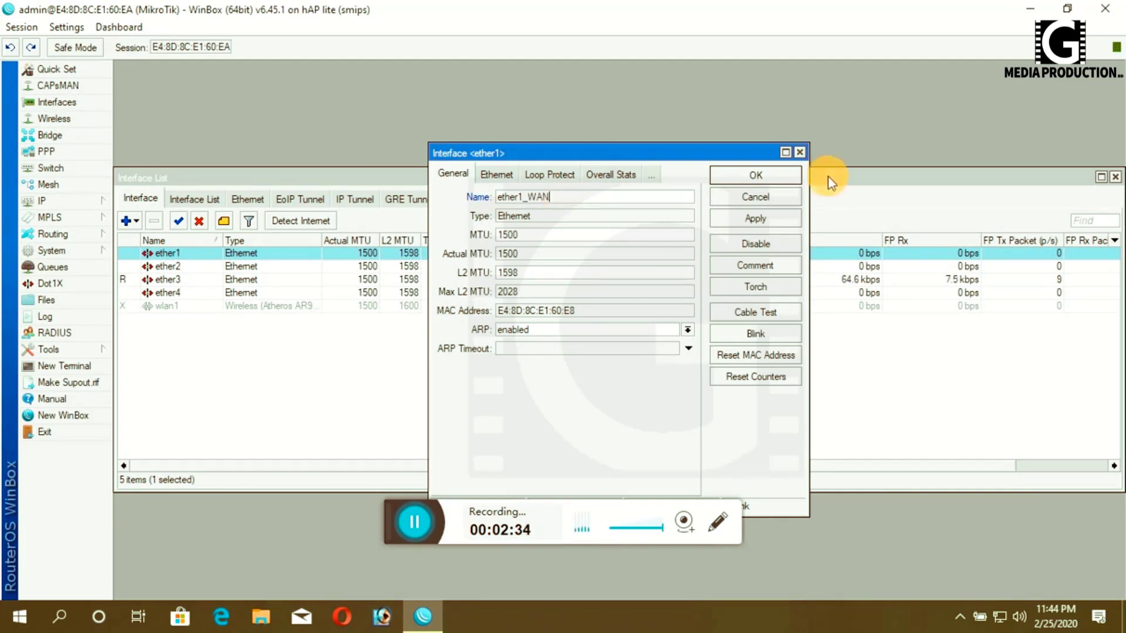
click(764, 216)
click(760, 177)
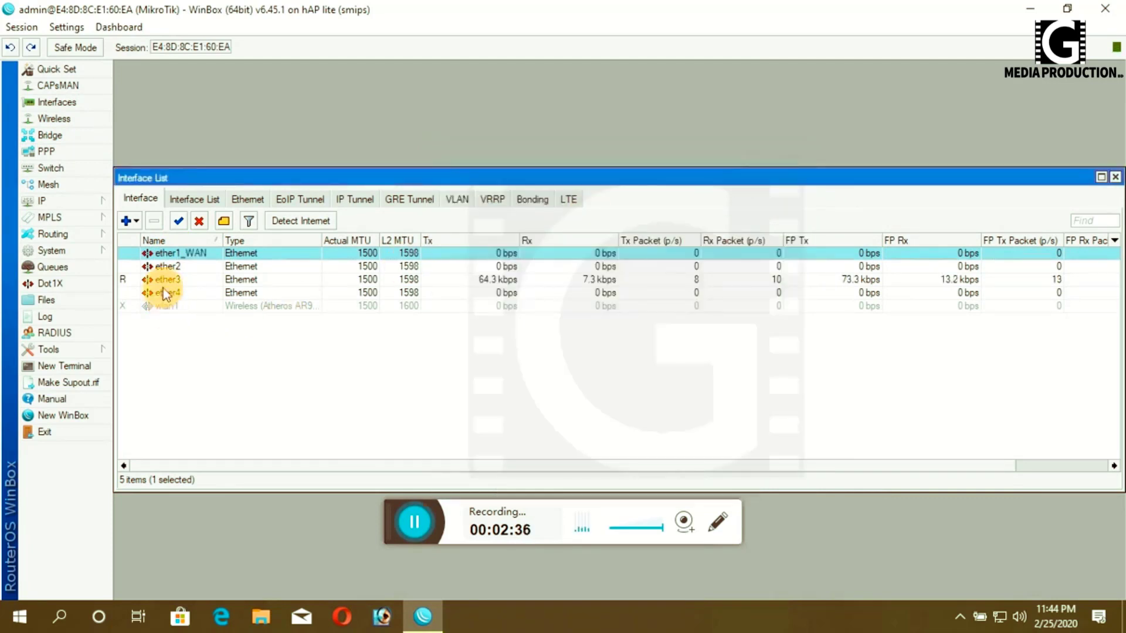
double_click(167, 266)
click(584, 202)
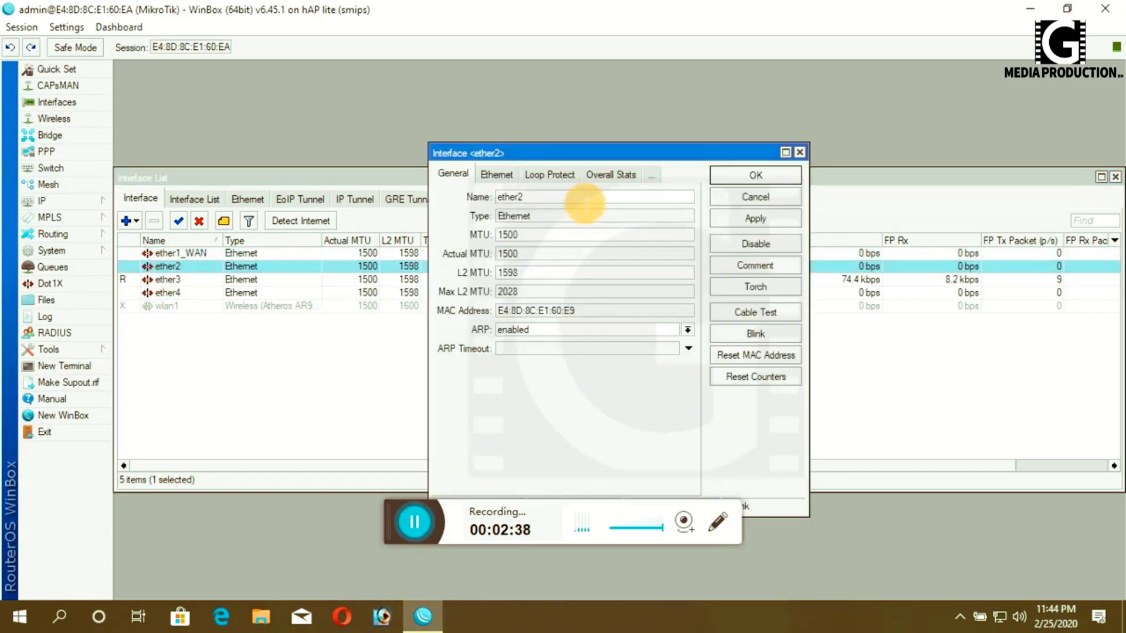
text(_LAN)
click(755, 216)
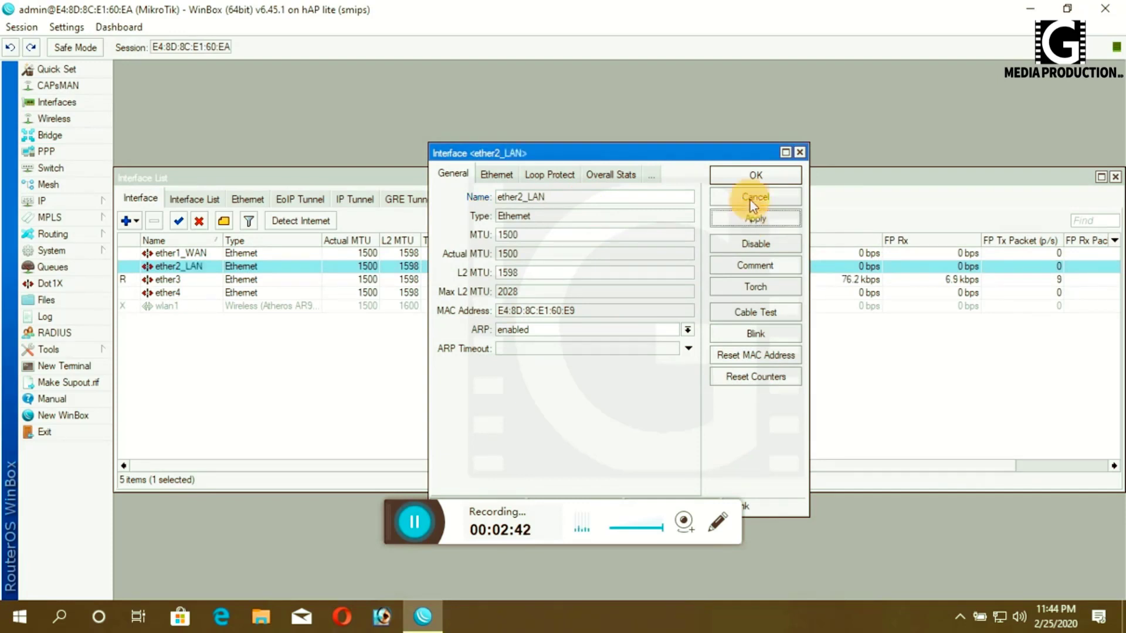
click(727, 175)
- Rename ether3 to ether3_LAN and ether4 to ether4_LAN, then close the Interface List
click(161, 281)
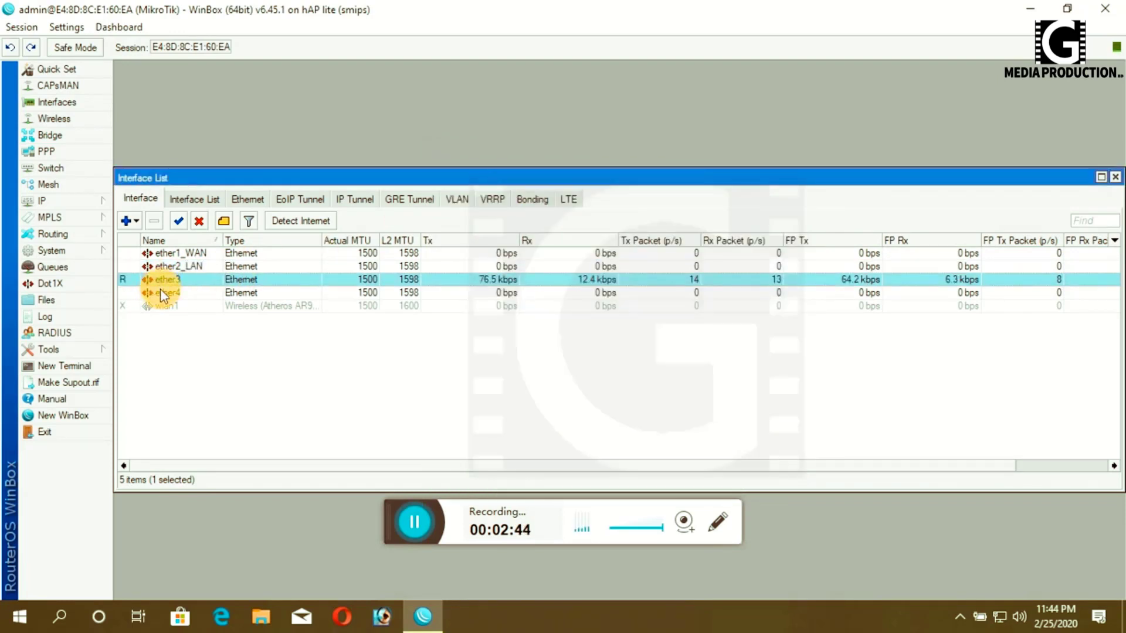
double_click(171, 281)
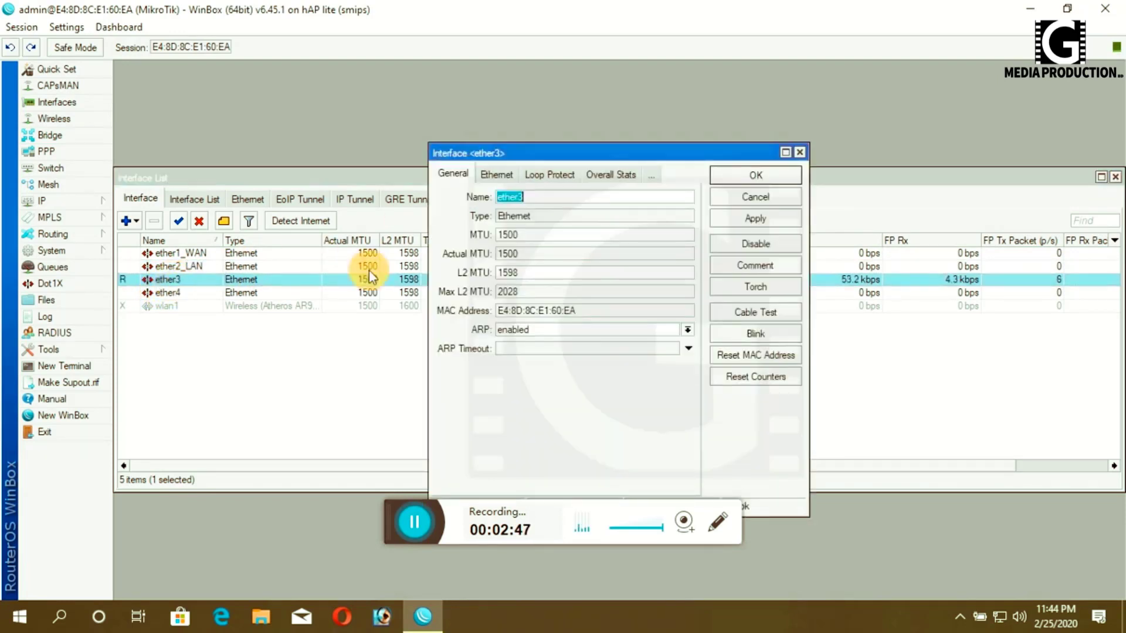
click(548, 198)
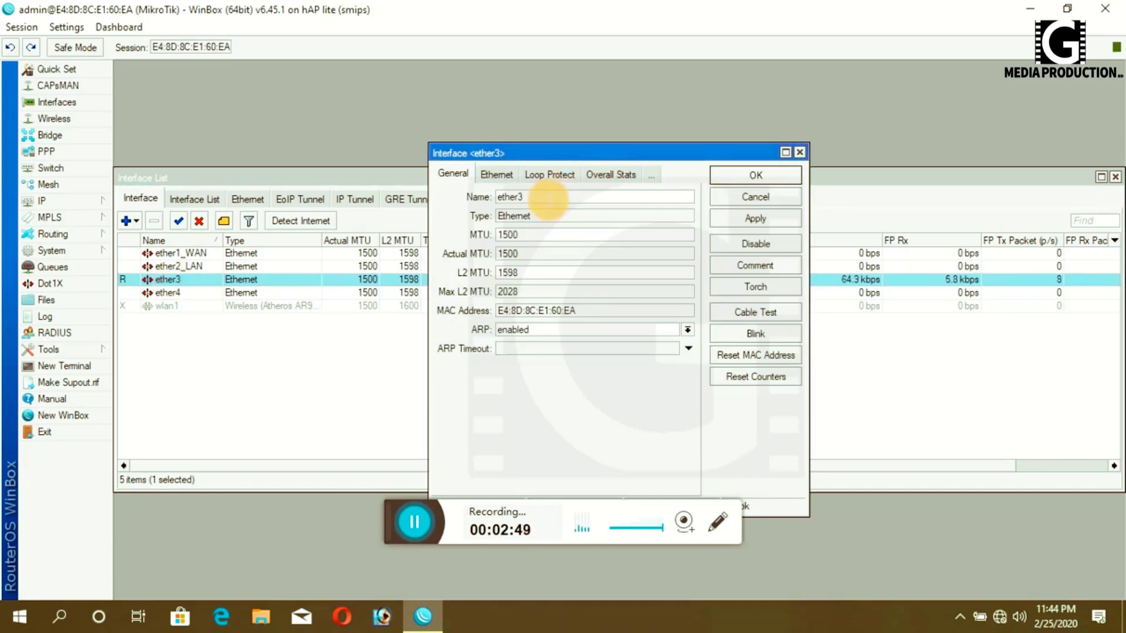
text(_LAN)
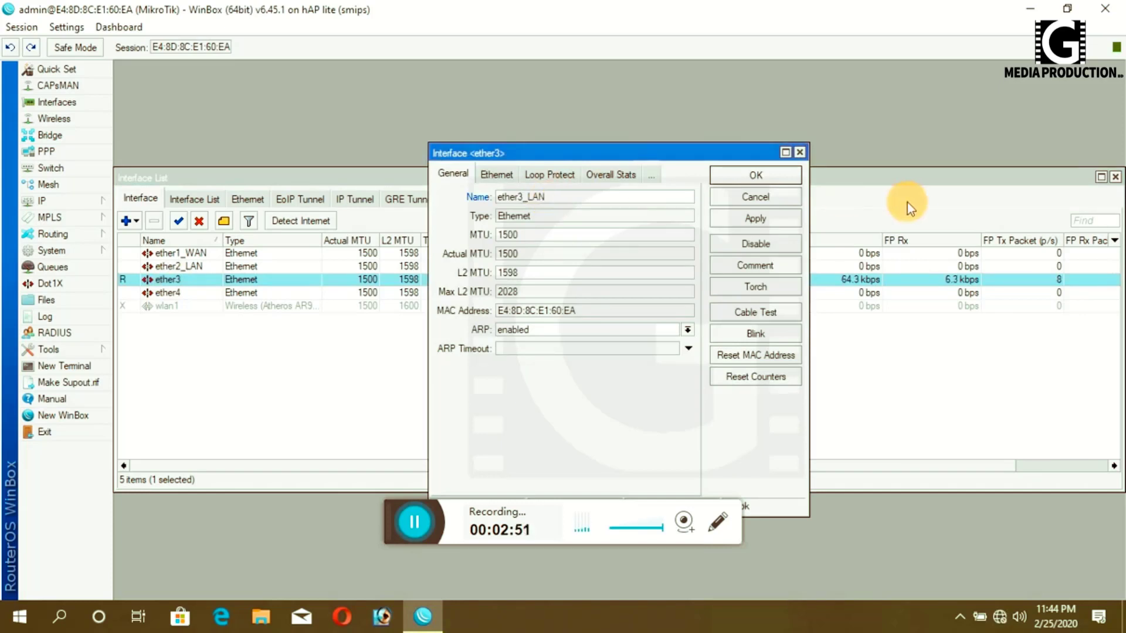
click(754, 219)
click(715, 179)
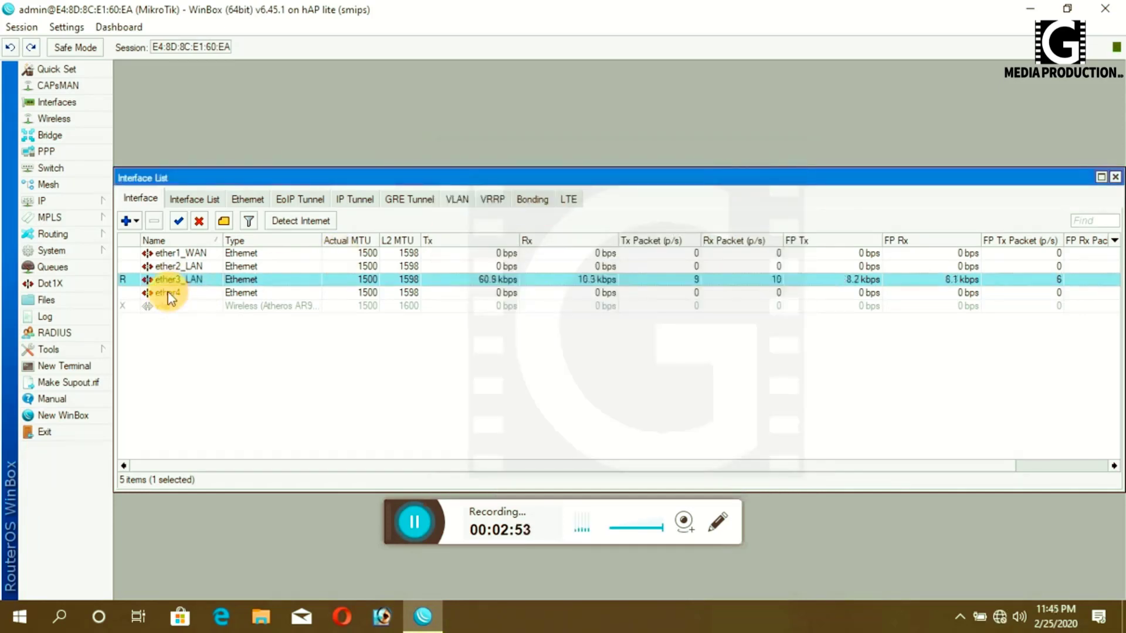
double_click(166, 292)
click(566, 199)
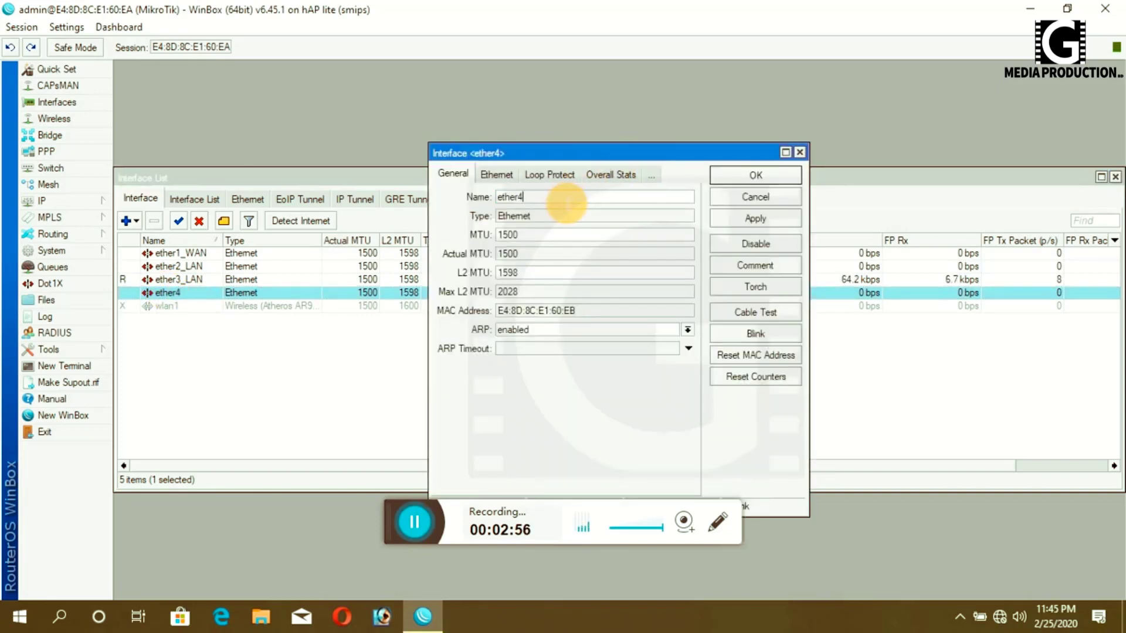
text(_LAN)
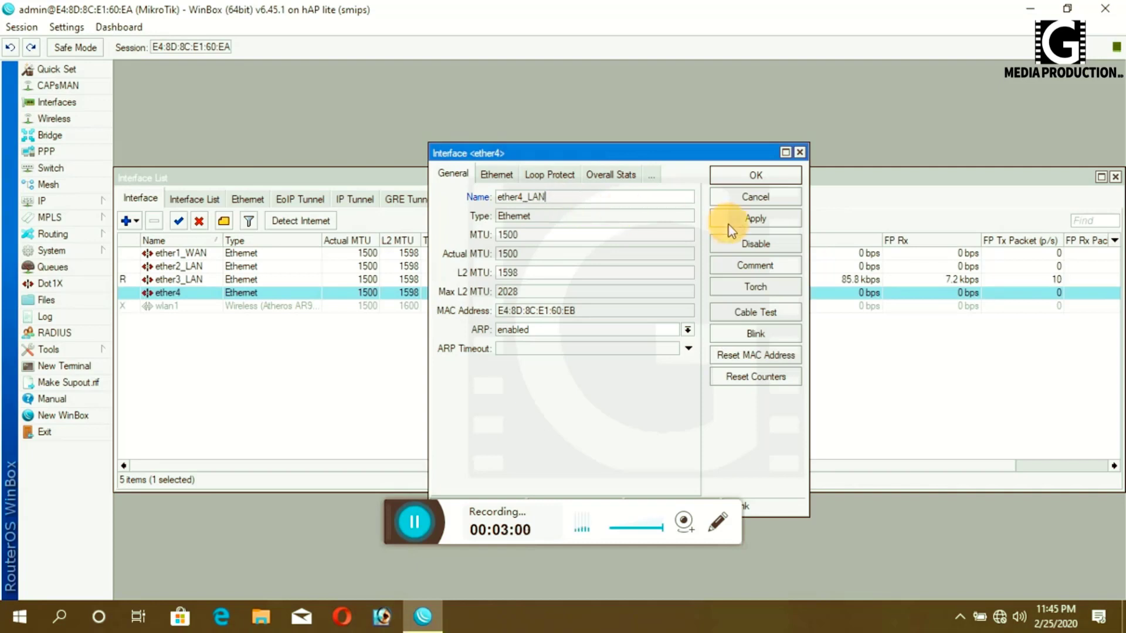
click(733, 223)
click(747, 176)
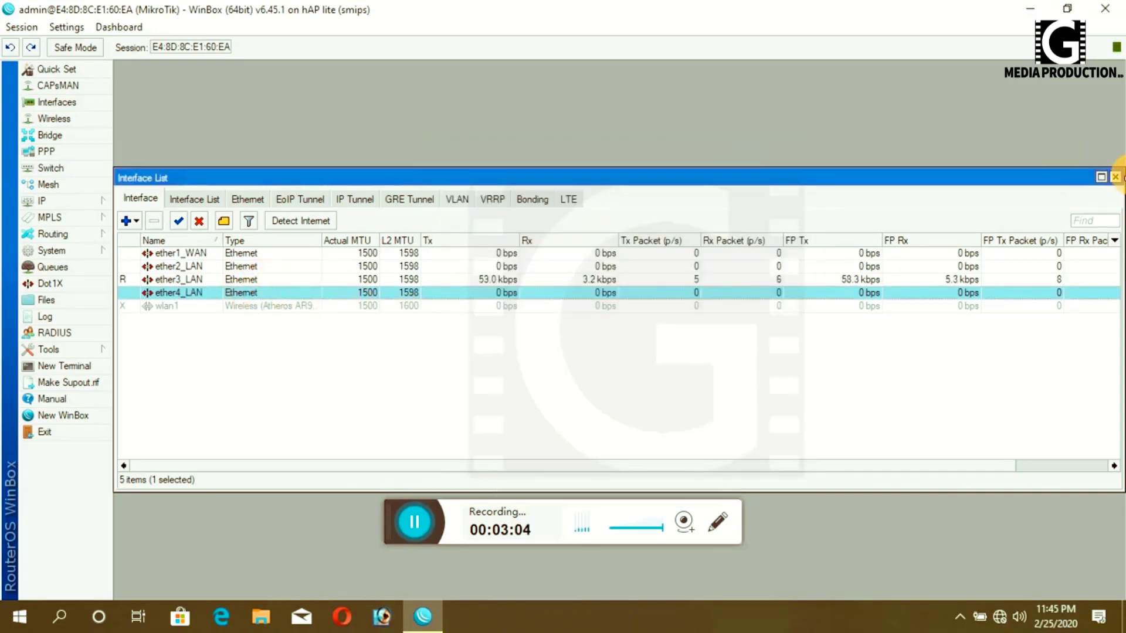
click(1114, 177)
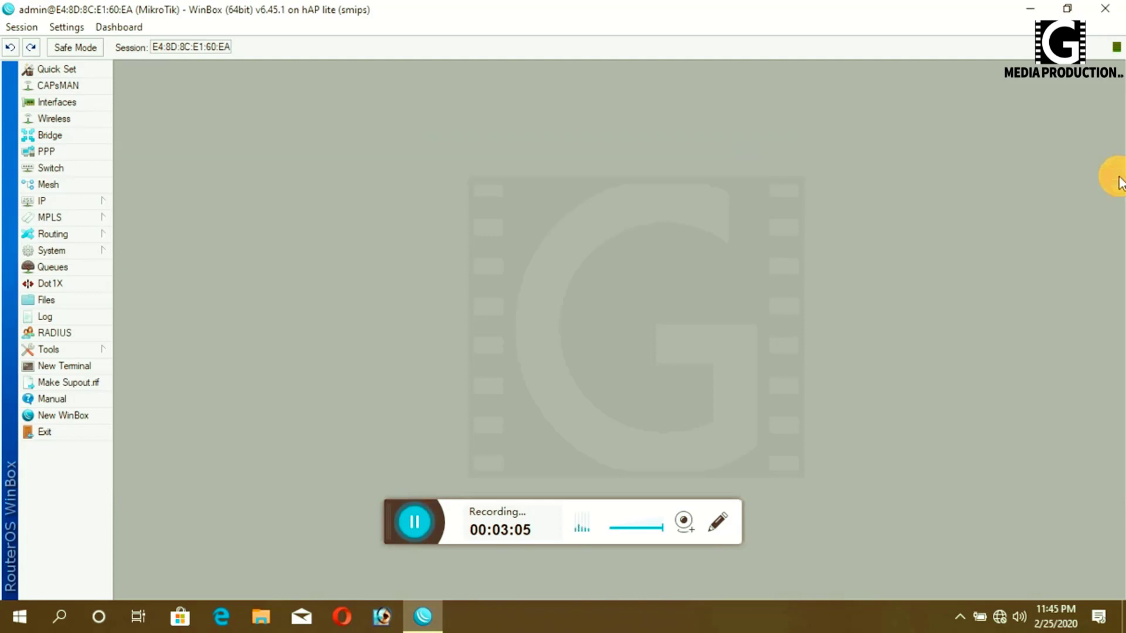
- Create a new bridge named bridge1
click(37, 136)
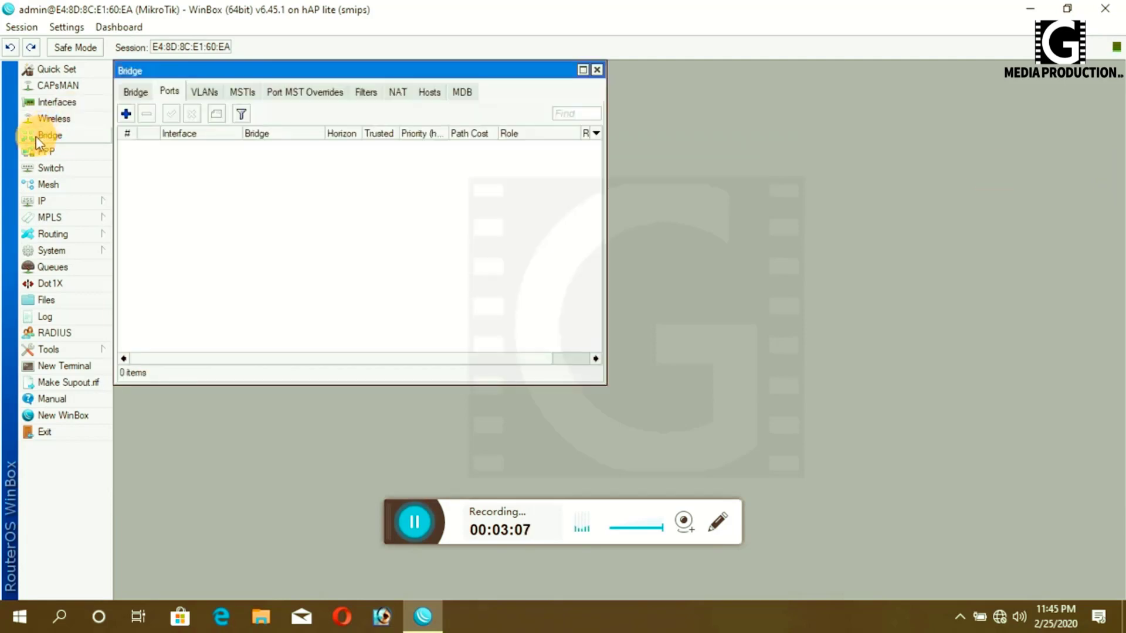
click(134, 92)
click(125, 114)
click(757, 218)
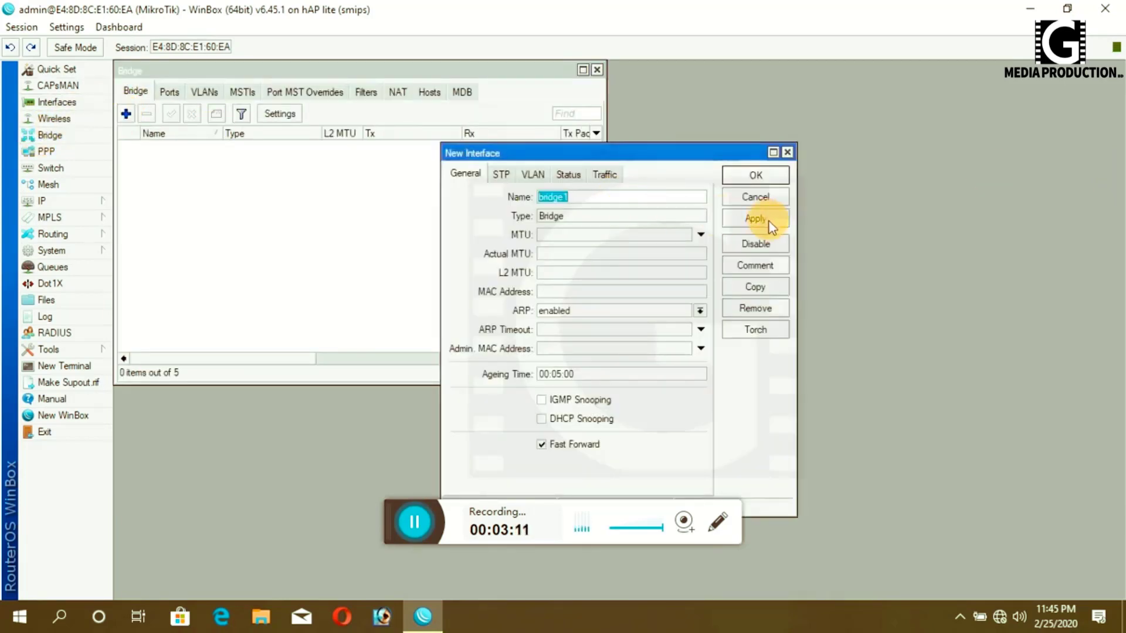
click(741, 178)
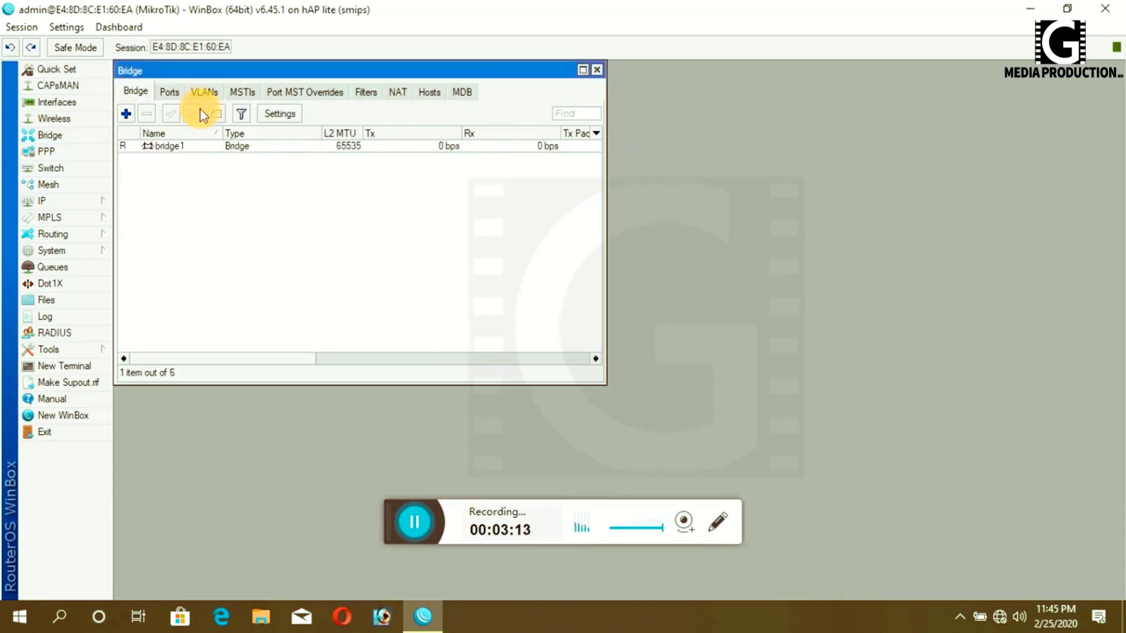
- Add ether2_LAN and ether3_LAN as ports of bridge1
click(168, 94)
click(126, 114)
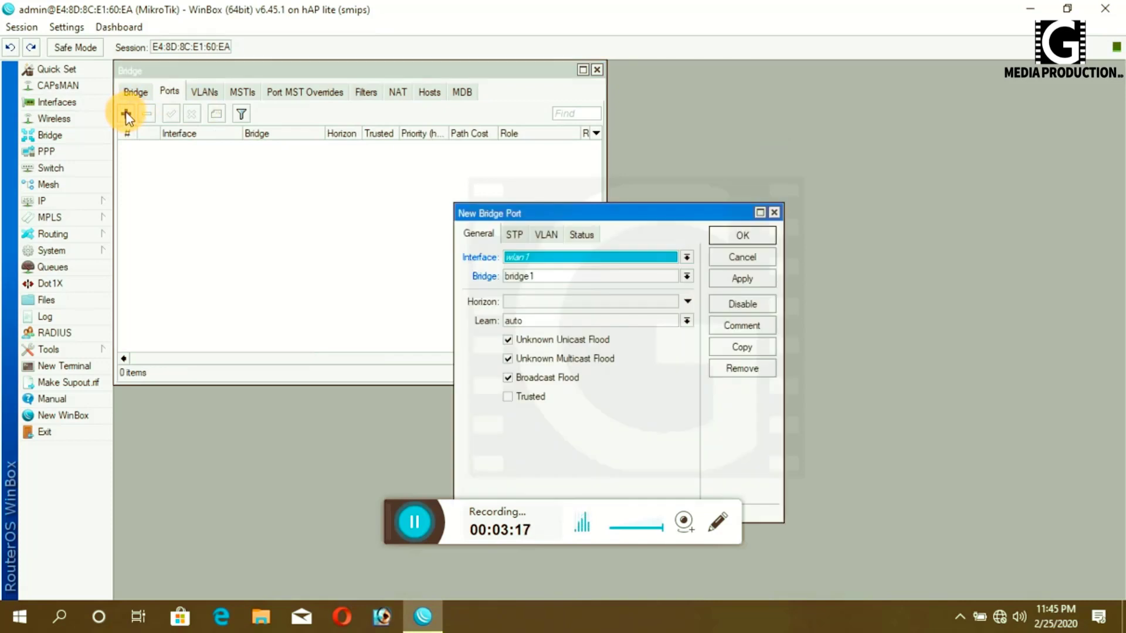
click(686, 257)
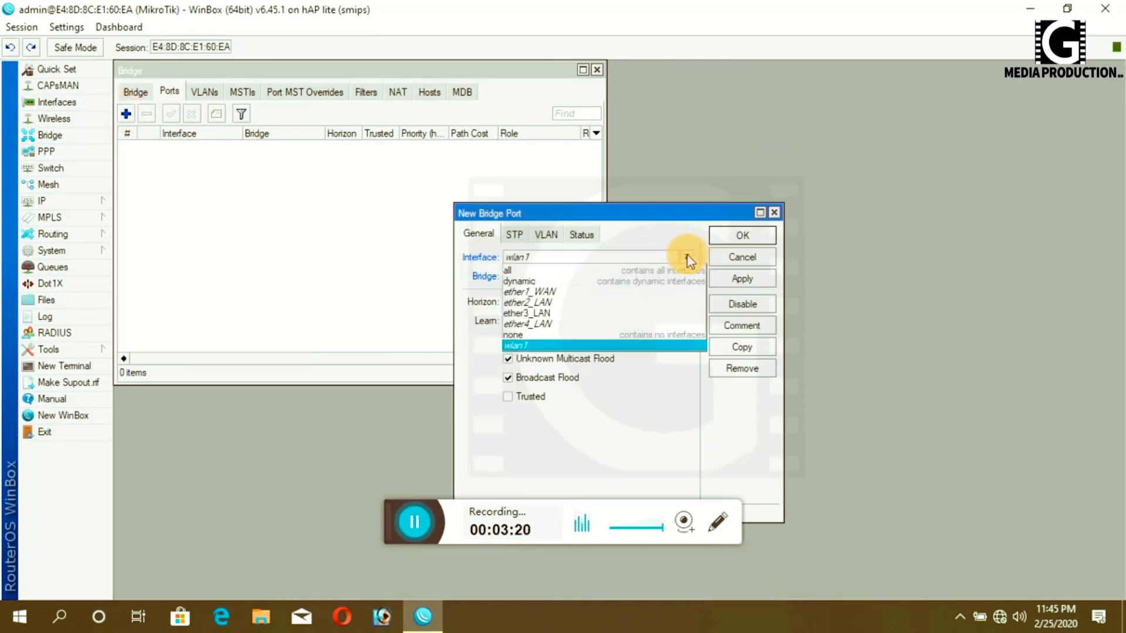
click(522, 300)
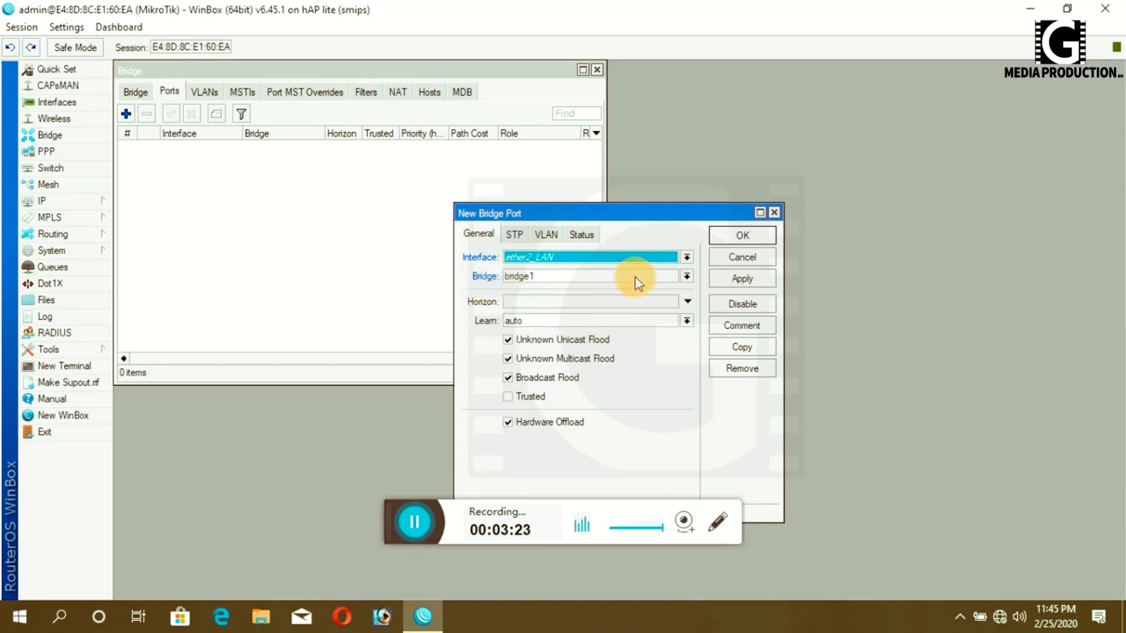
click(742, 279)
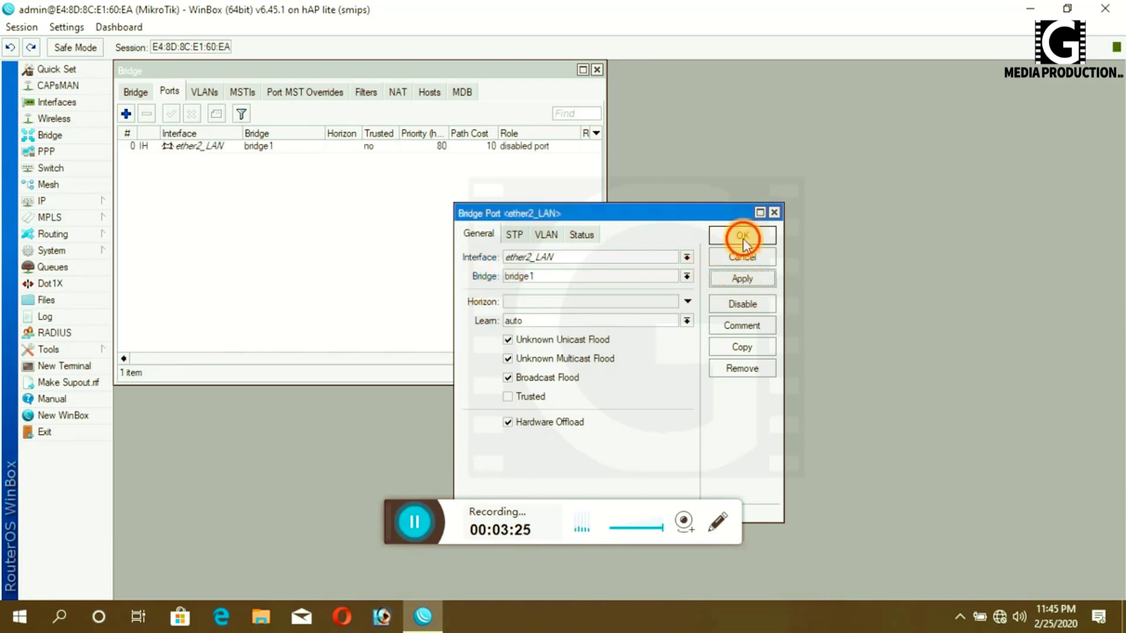
click(743, 236)
click(126, 114)
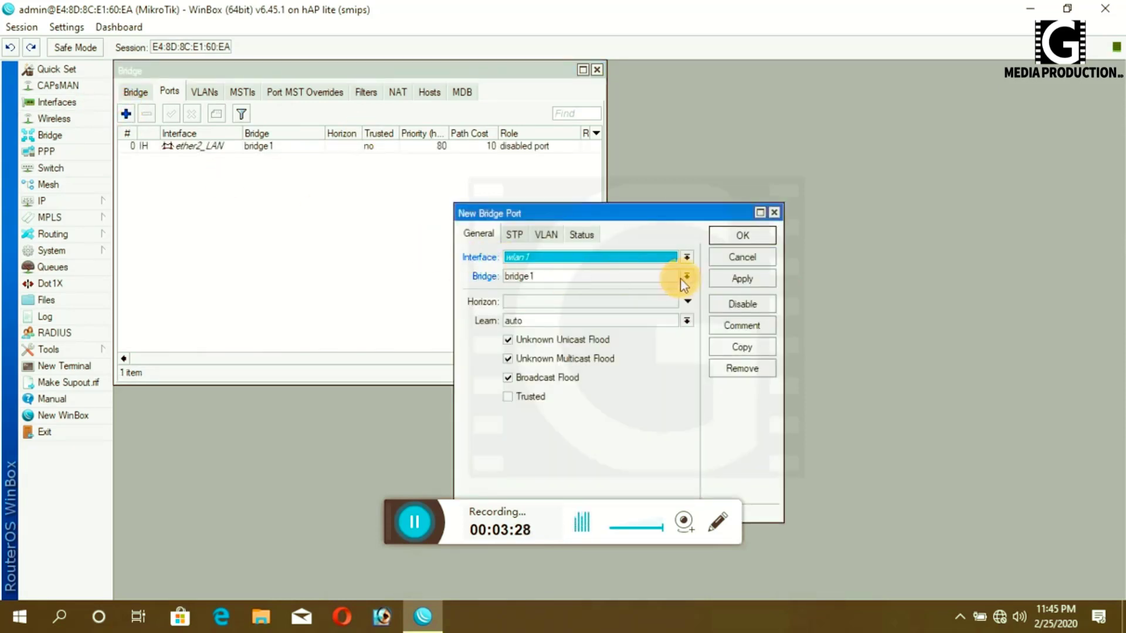
click(686, 257)
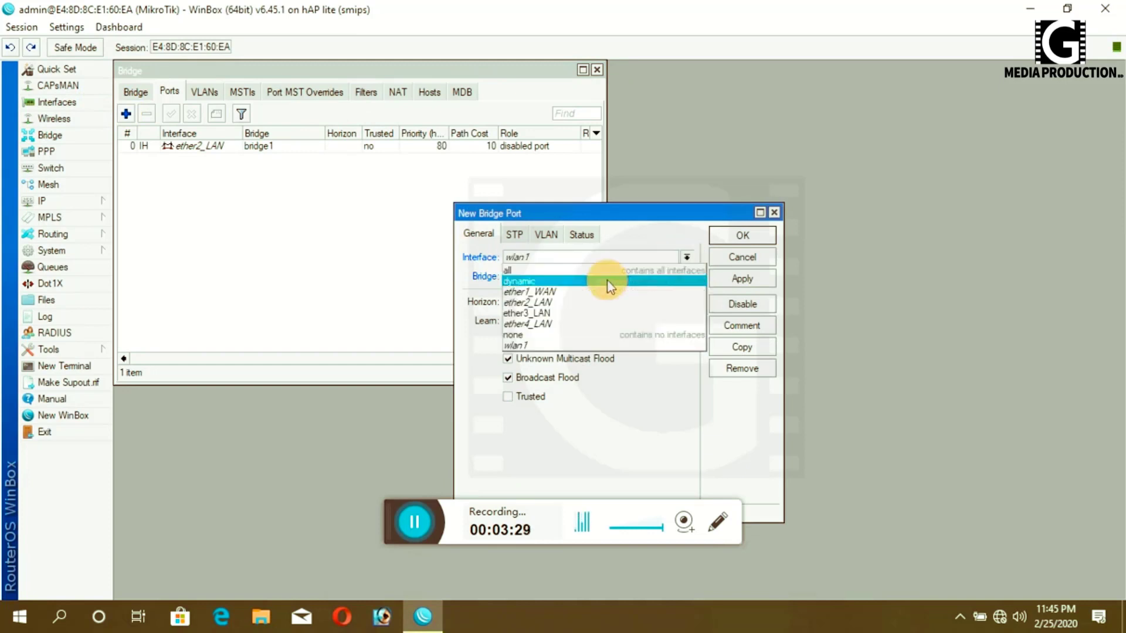
click(539, 315)
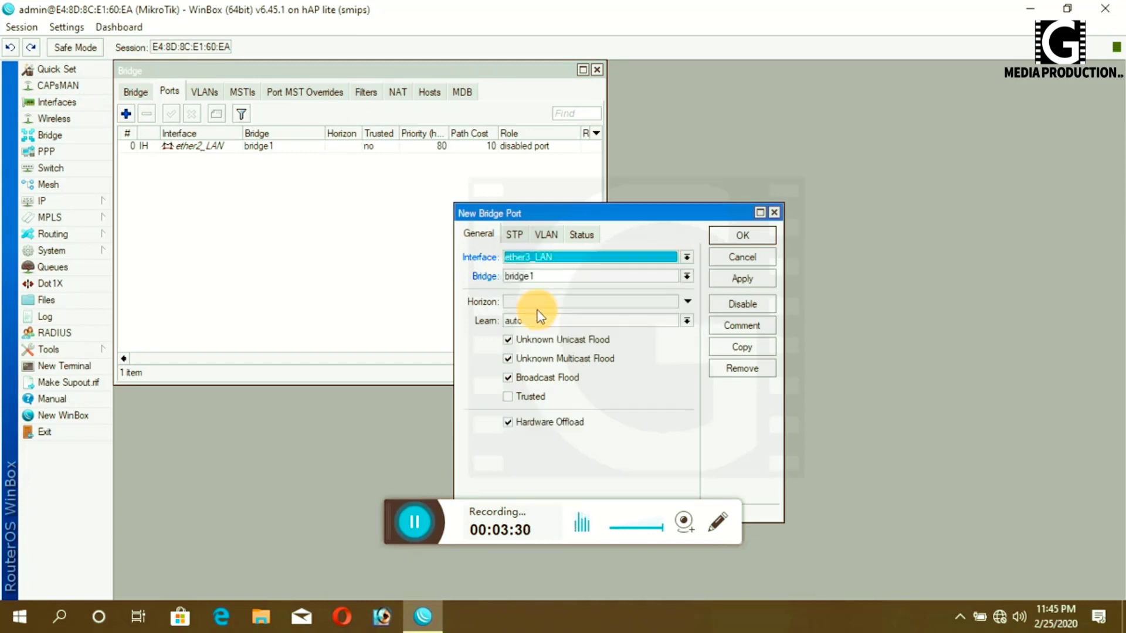
click(740, 280)
click(743, 236)
- Reconnect to the router and add ether4_LAN as a port of bridge1
click(125, 113)
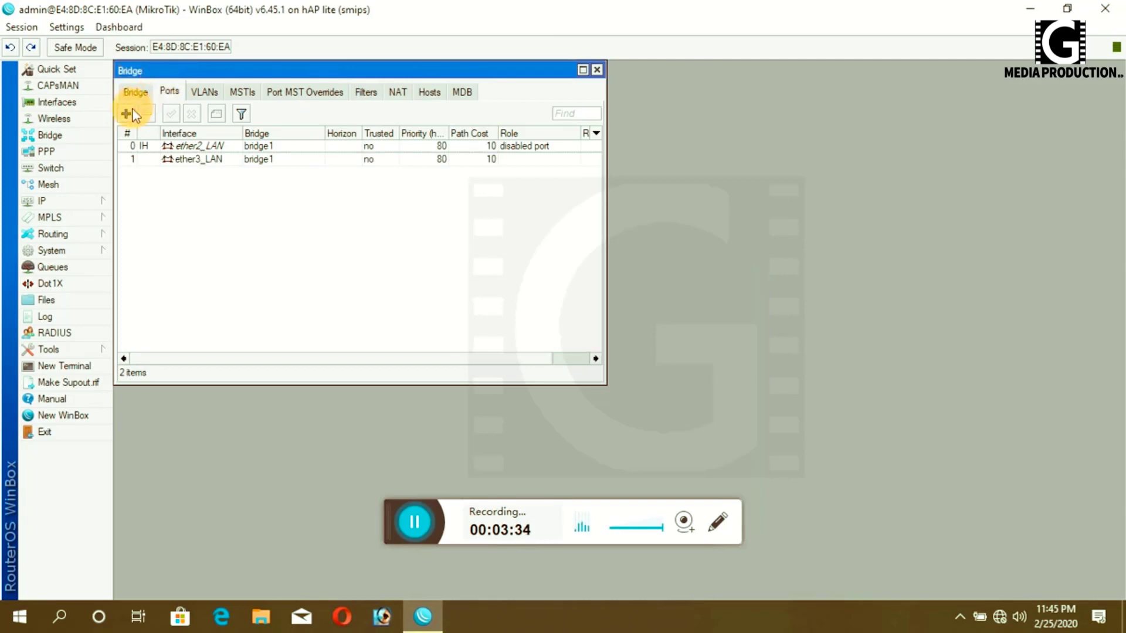
click(686, 257)
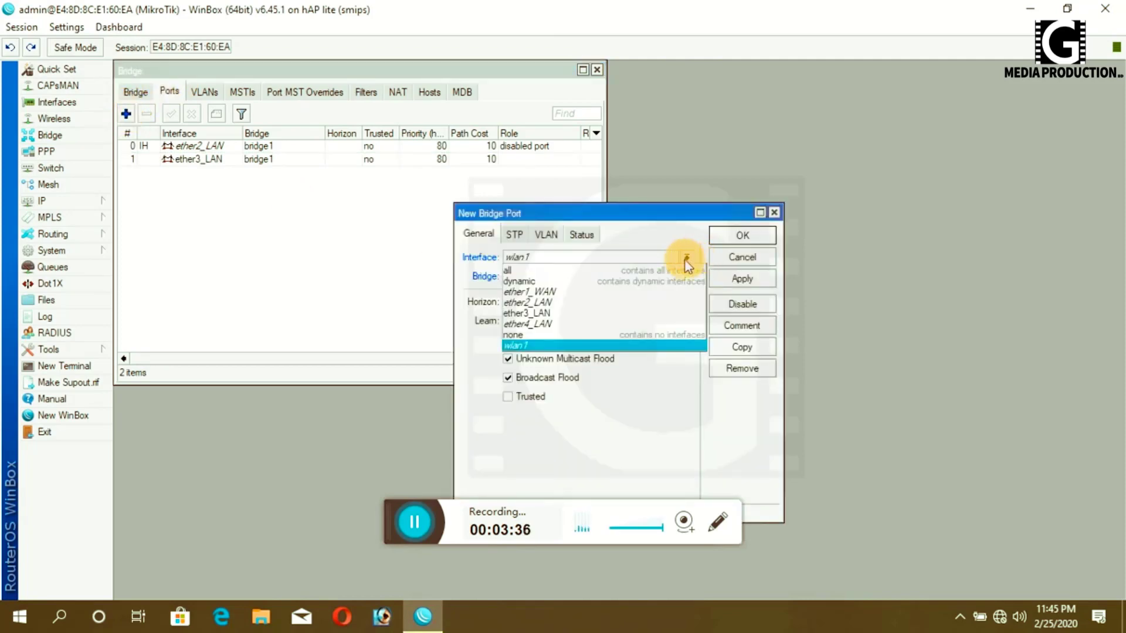
click(586, 313)
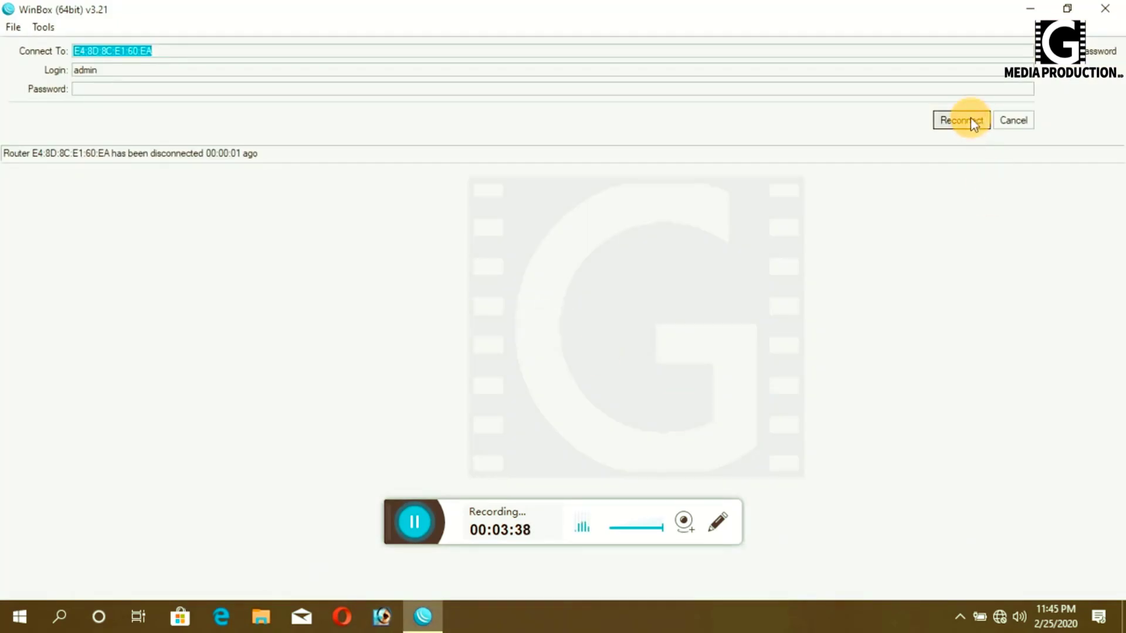
click(969, 120)
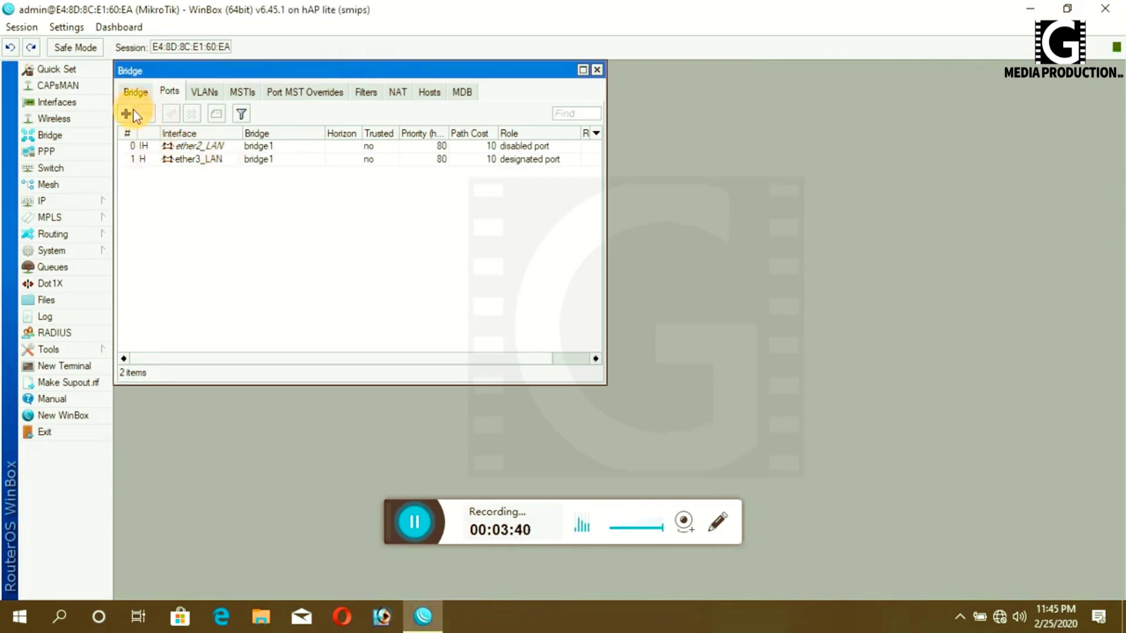
click(125, 115)
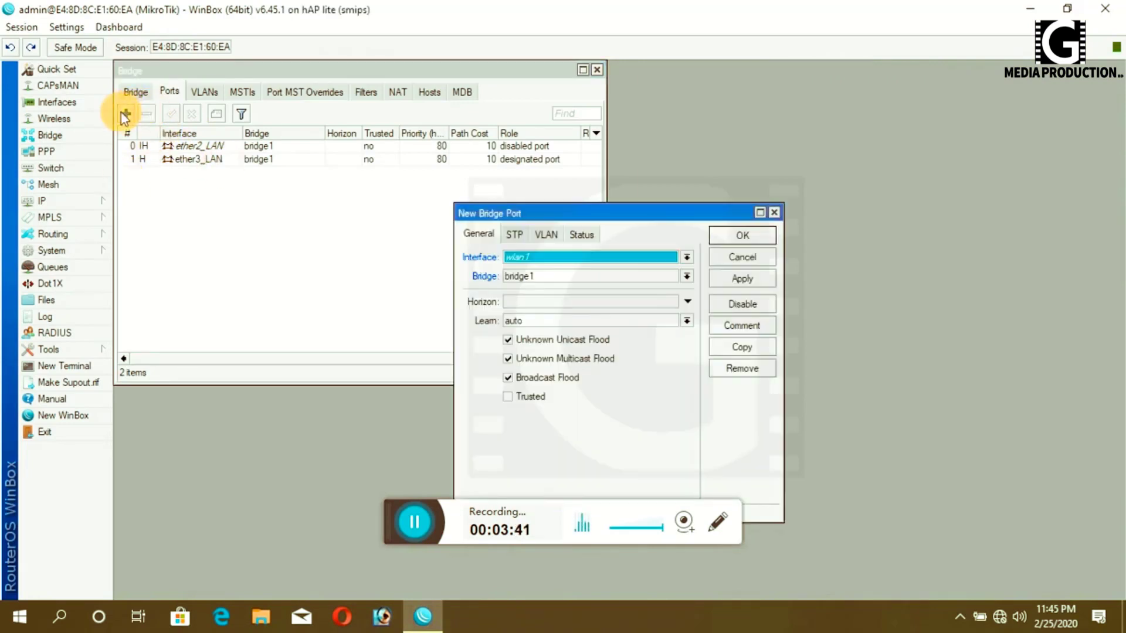
click(687, 257)
click(562, 325)
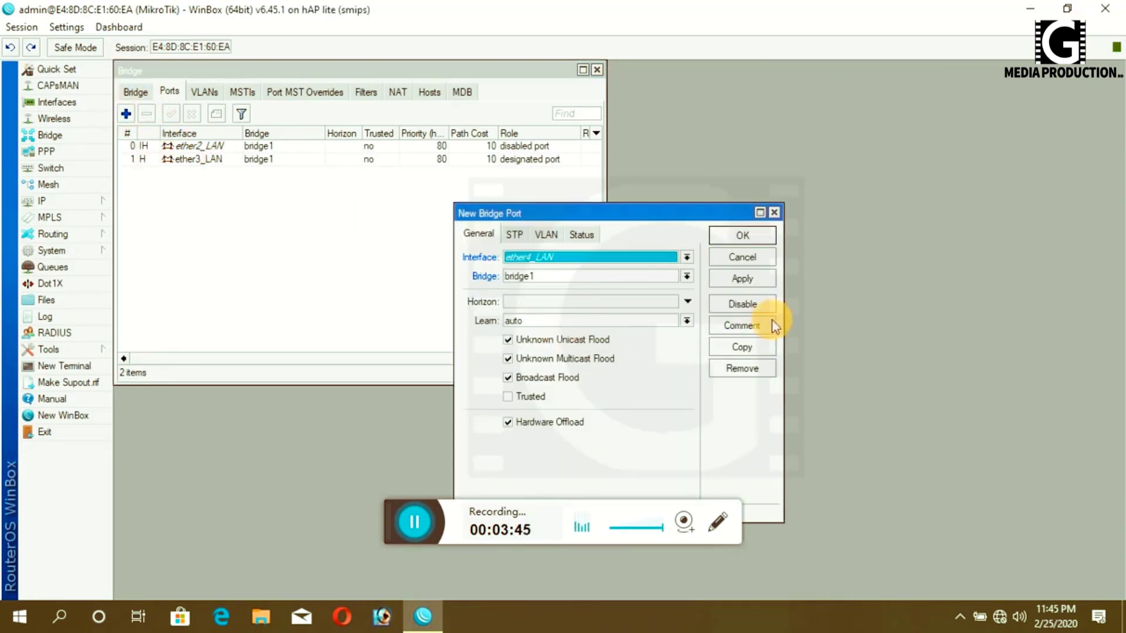
click(742, 279)
click(733, 237)
- Add wlan1 as a bridge1 port and close the Bridge window
click(126, 115)
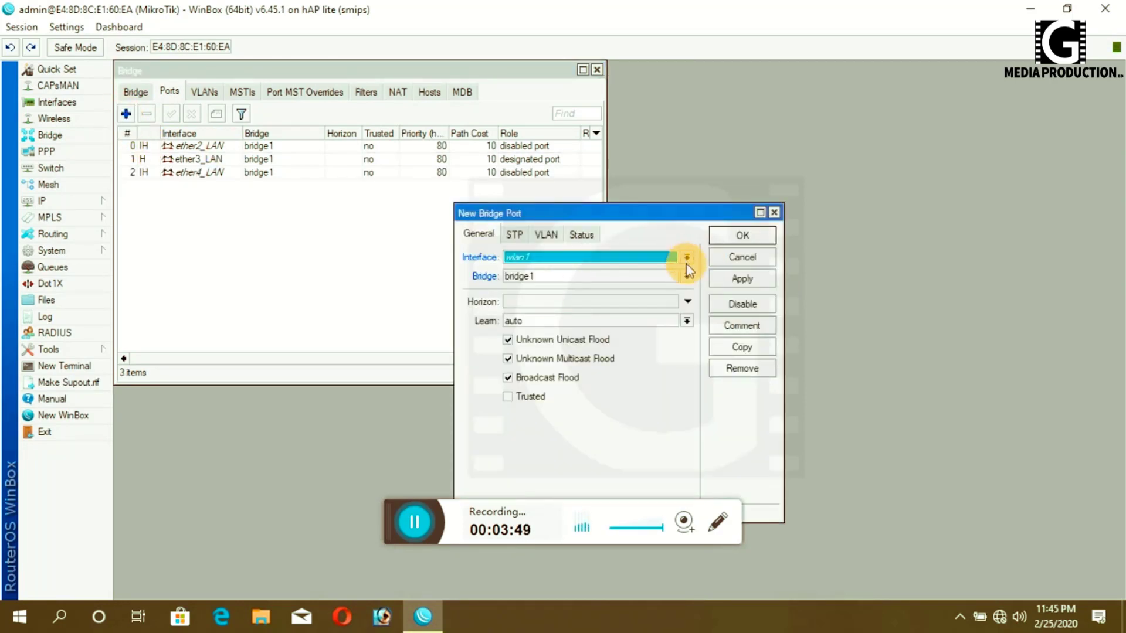
click(686, 258)
click(530, 346)
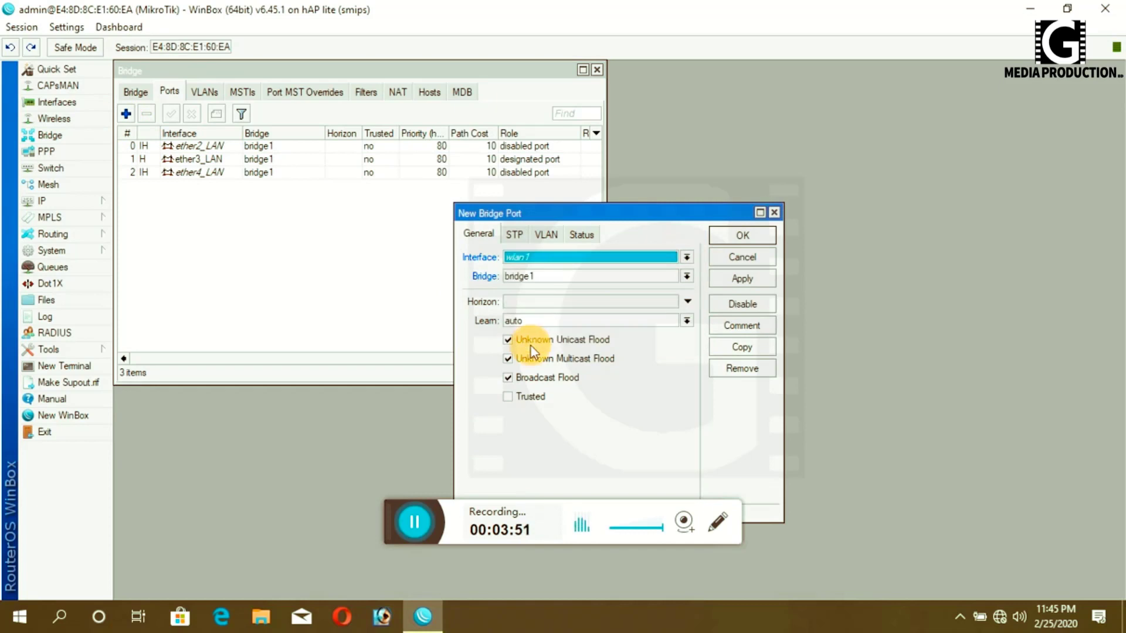
click(737, 280)
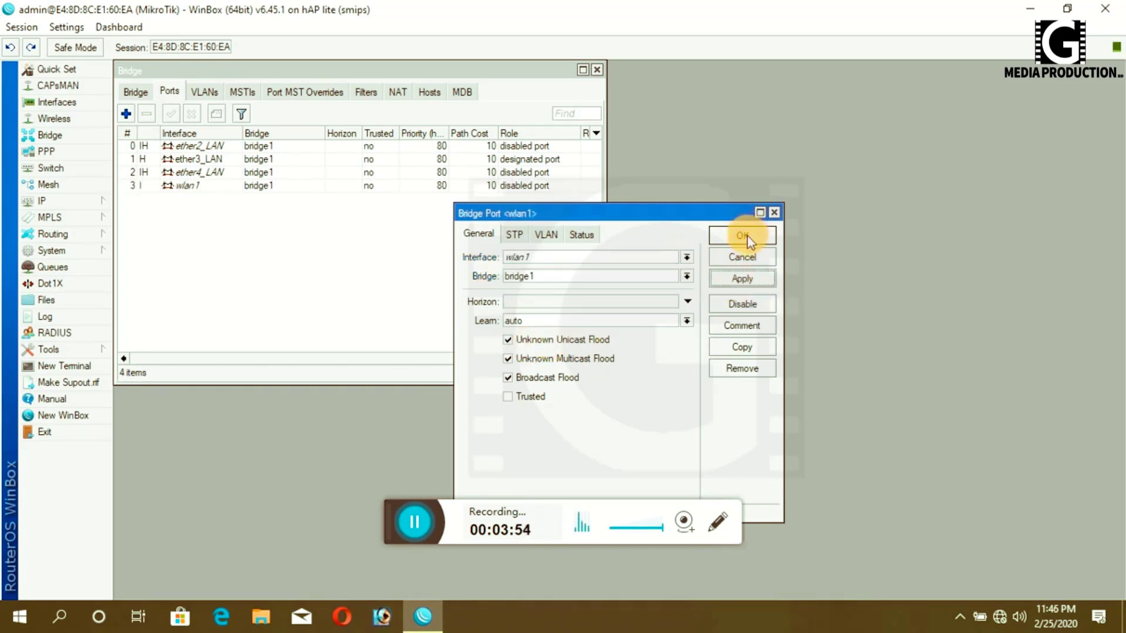
click(743, 236)
click(583, 70)
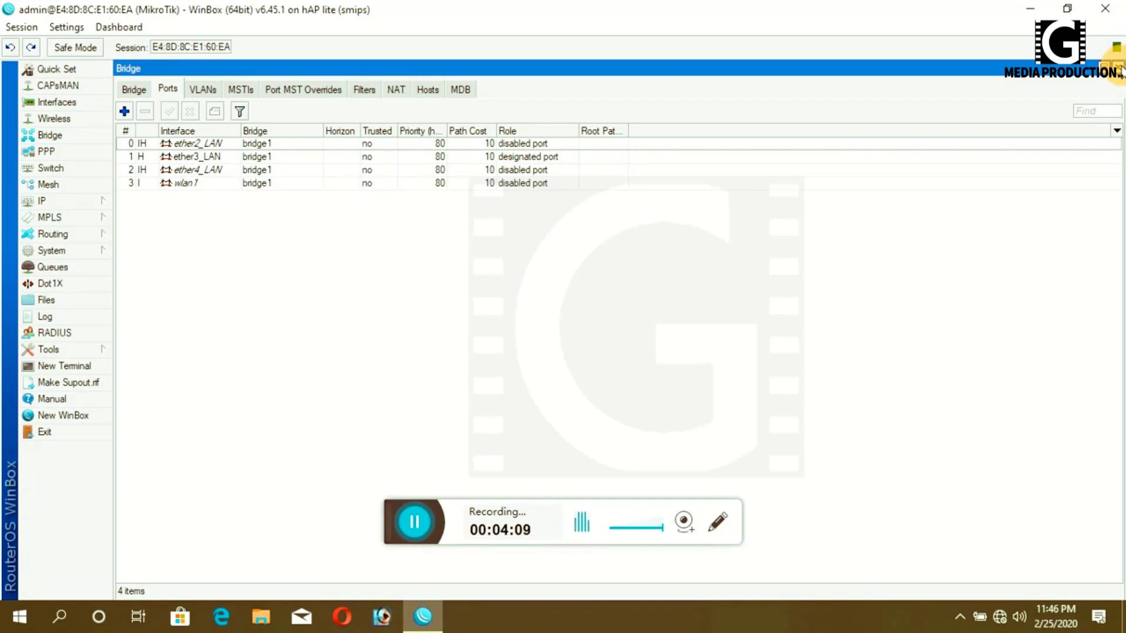
click(1120, 69)
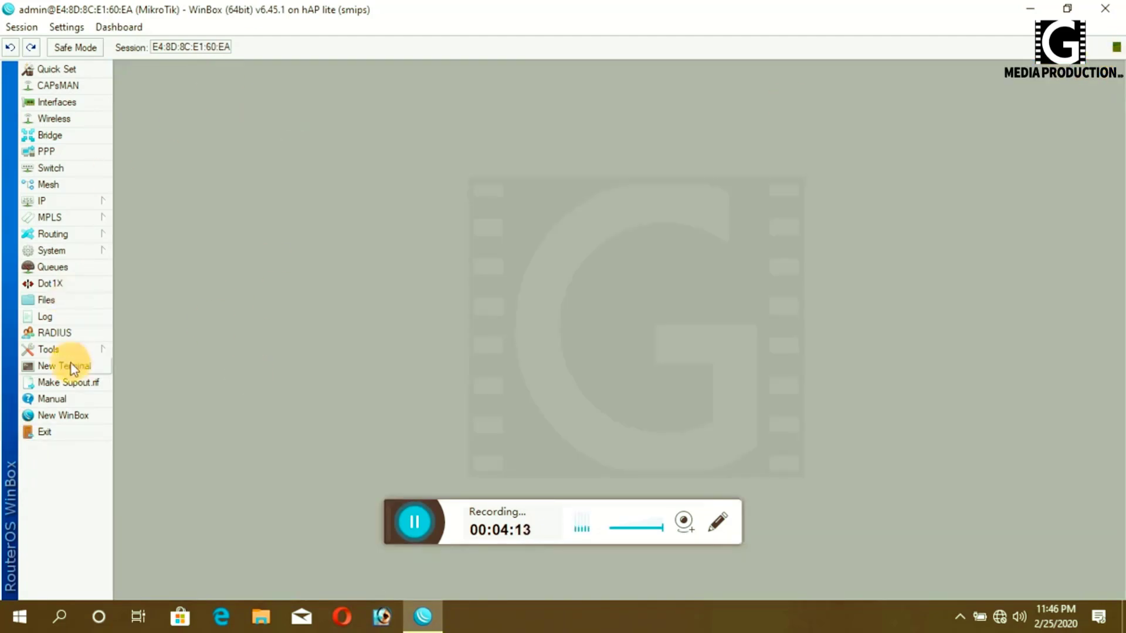
- Add the IP address 192.168.186.48/24 on ether1_WAN
click(44, 202)
click(153, 236)
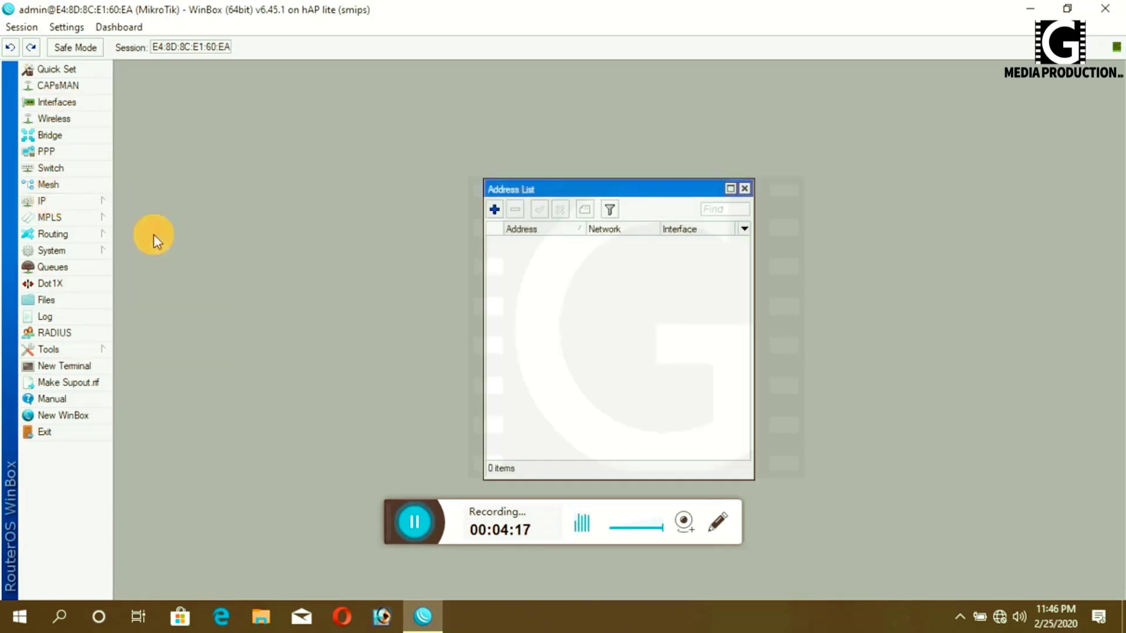
click(494, 210)
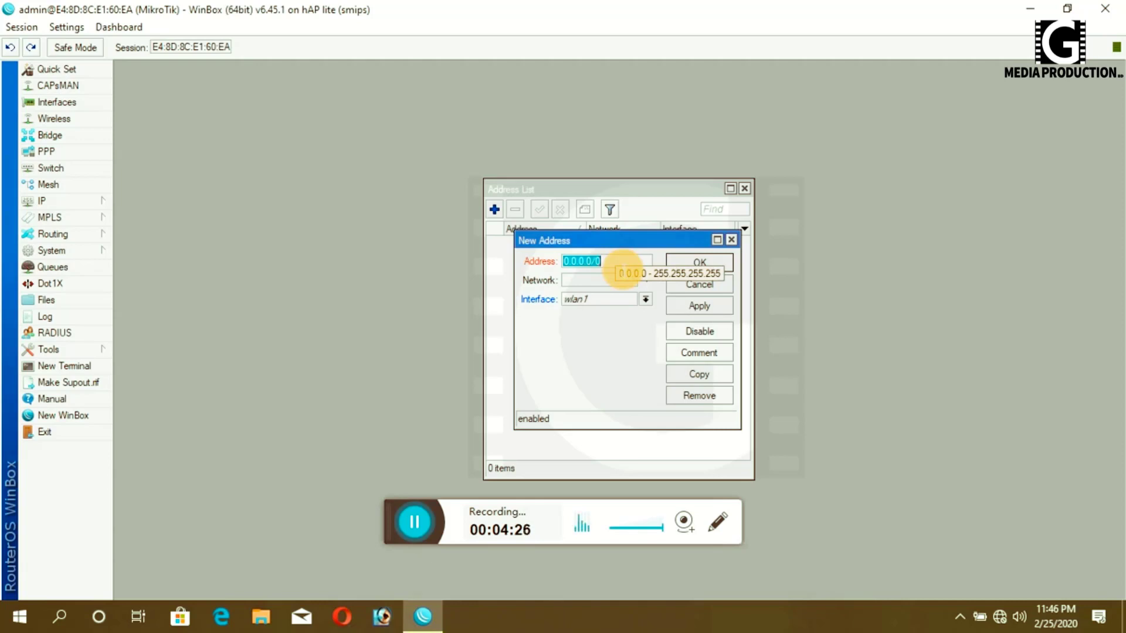
text(192)
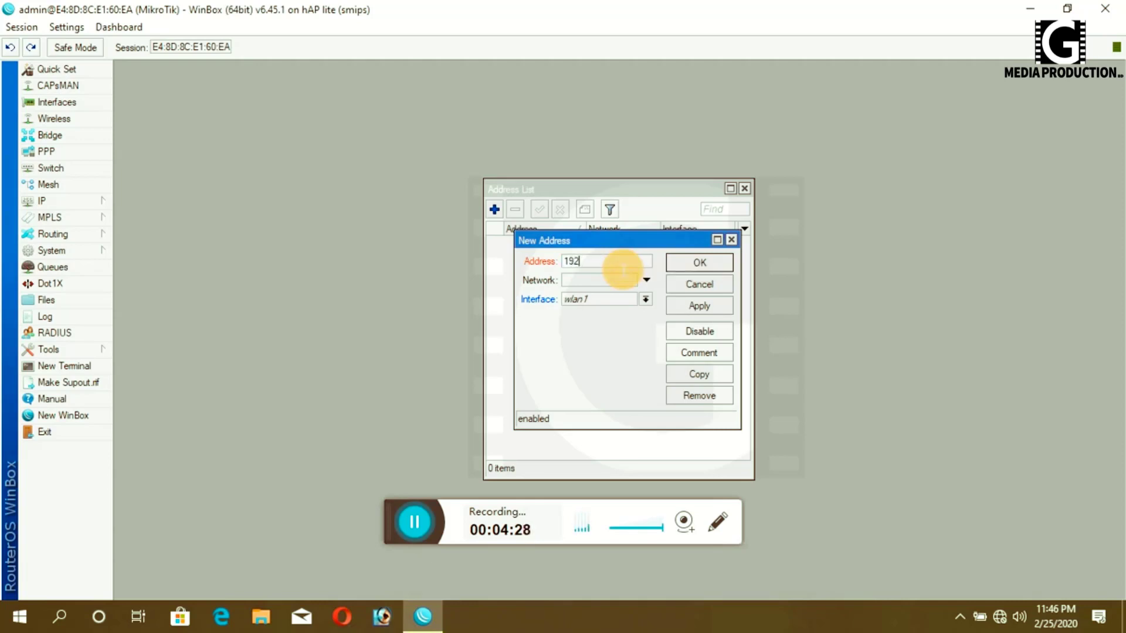
text(.168.186)
text(8)
key(BackSpace)
text(48)
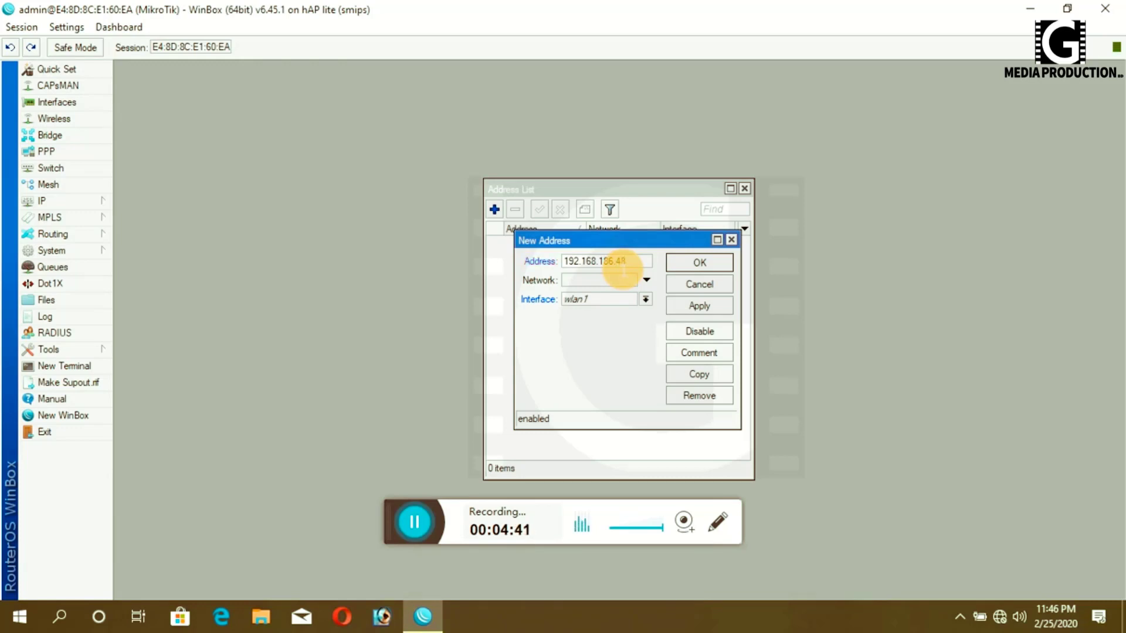
text(/24)
click(635, 299)
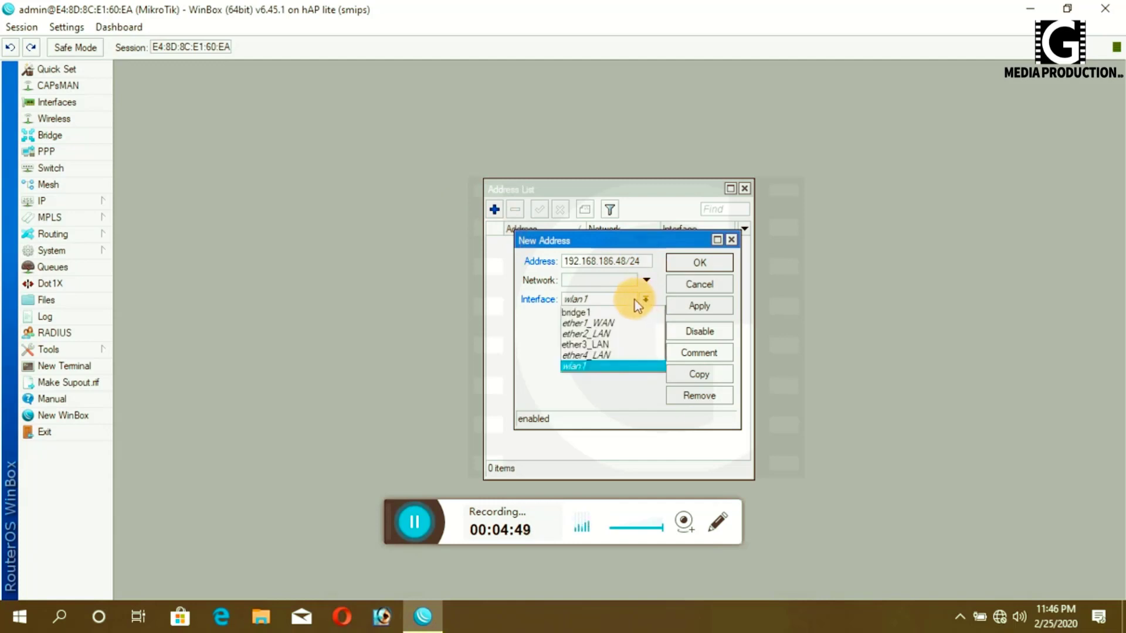
click(590, 323)
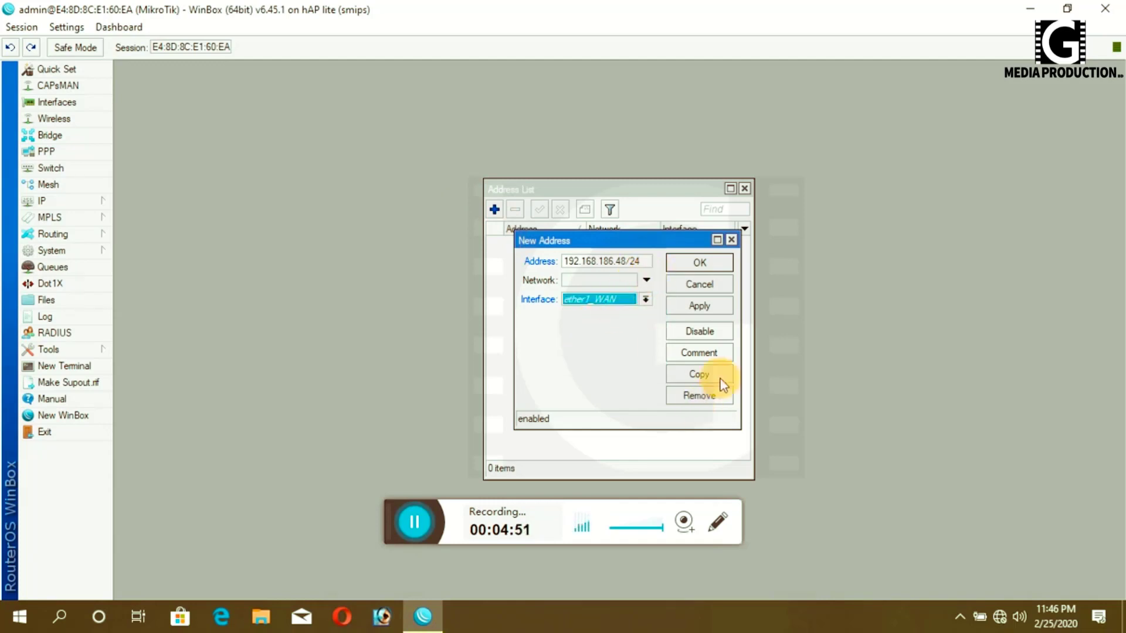
click(697, 305)
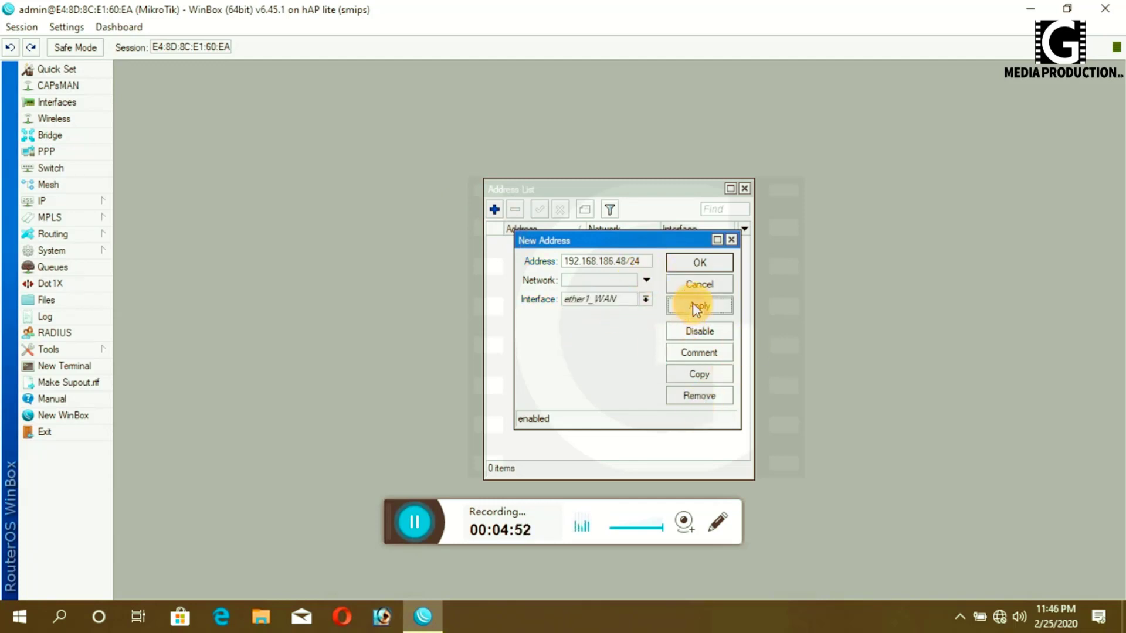
click(699, 262)
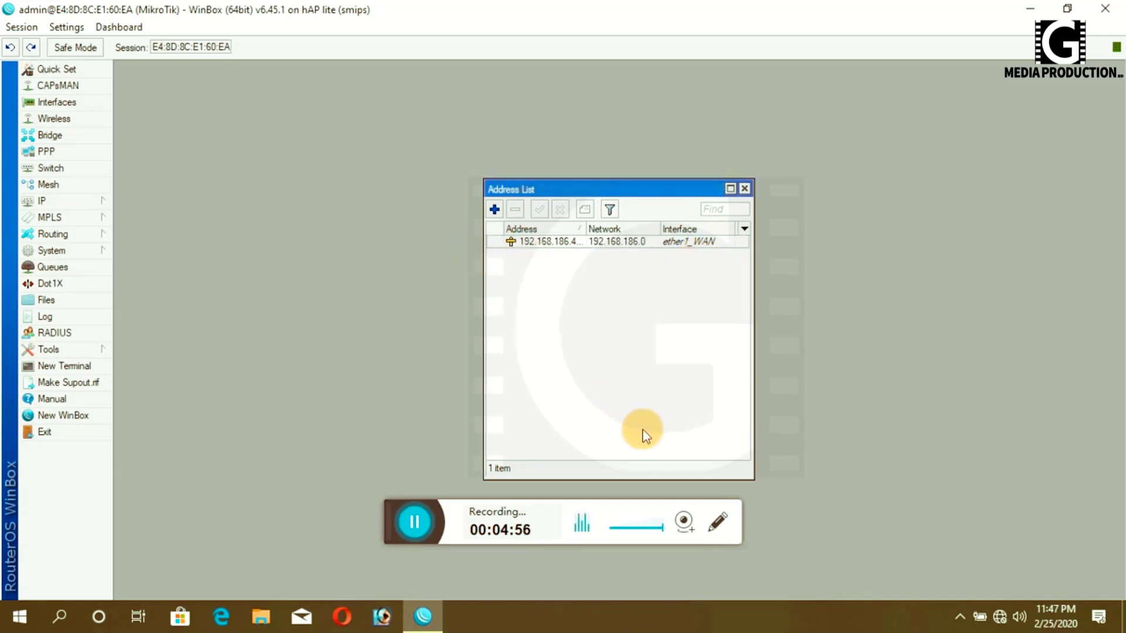
- Add 11.11.11.1/24 on bridge1 and close the Address List
click(494, 210)
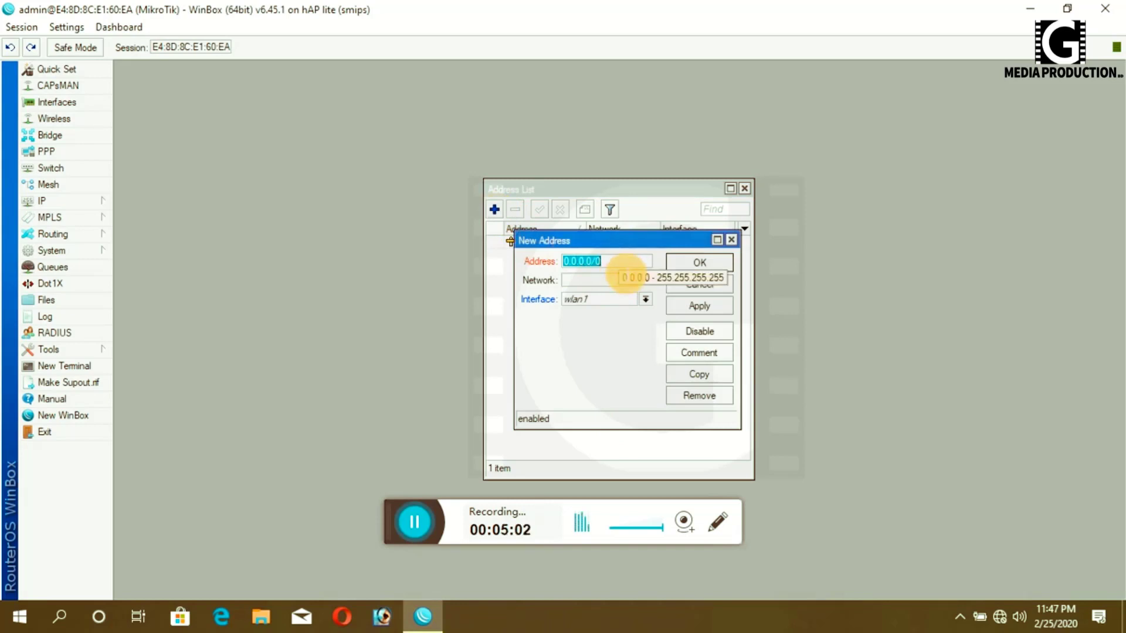
text(11)
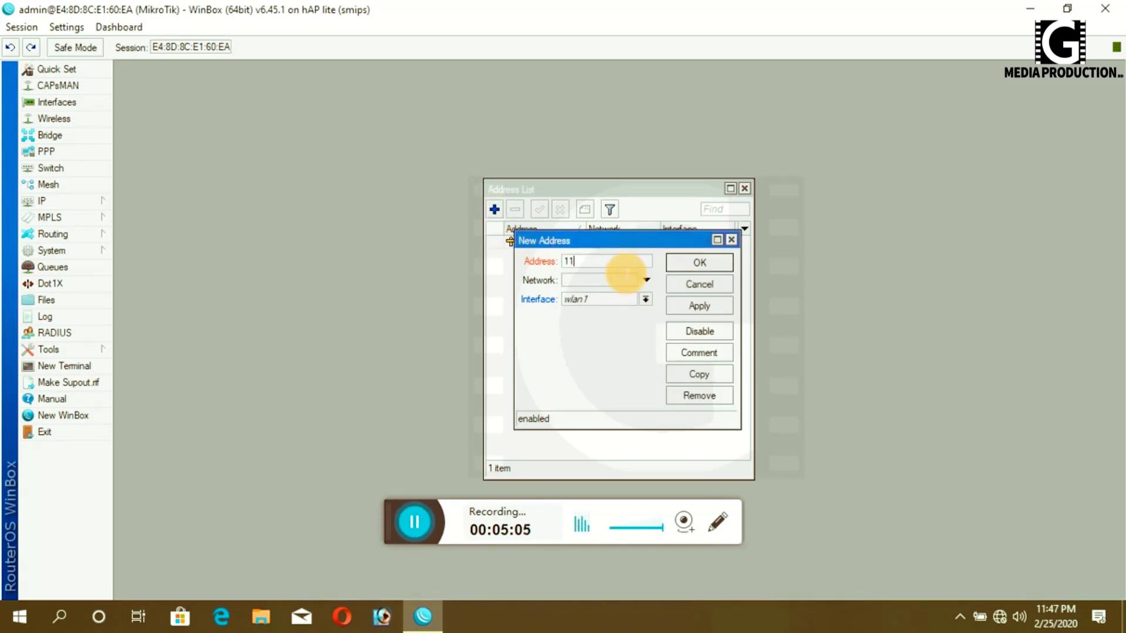
text(.11.11.1/244)
key(BackSpace)
click(647, 301)
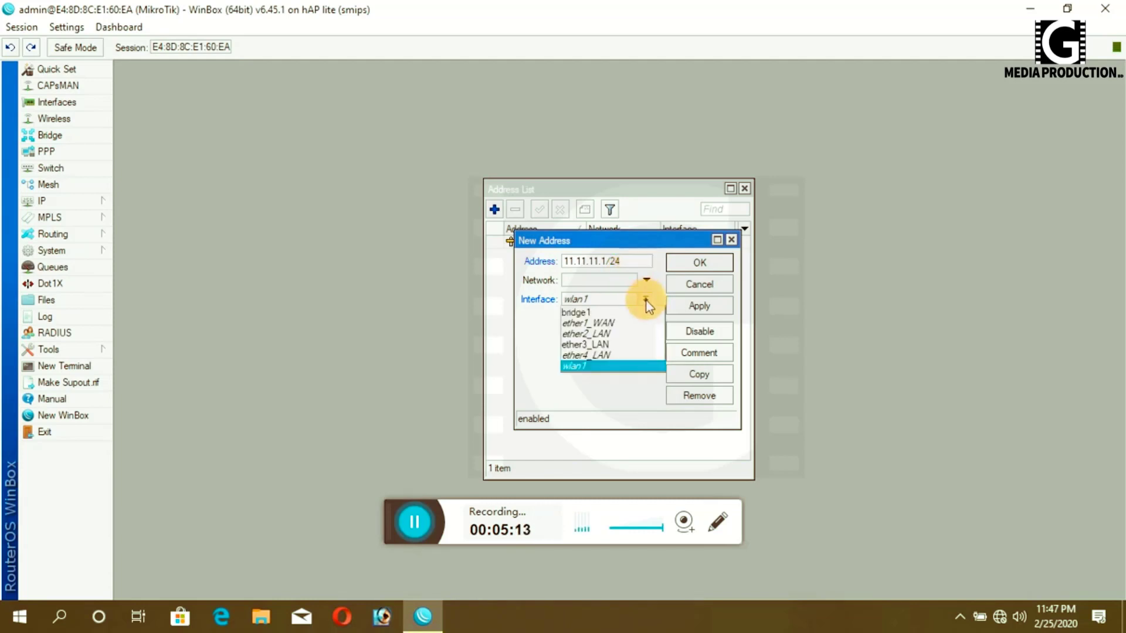
click(580, 317)
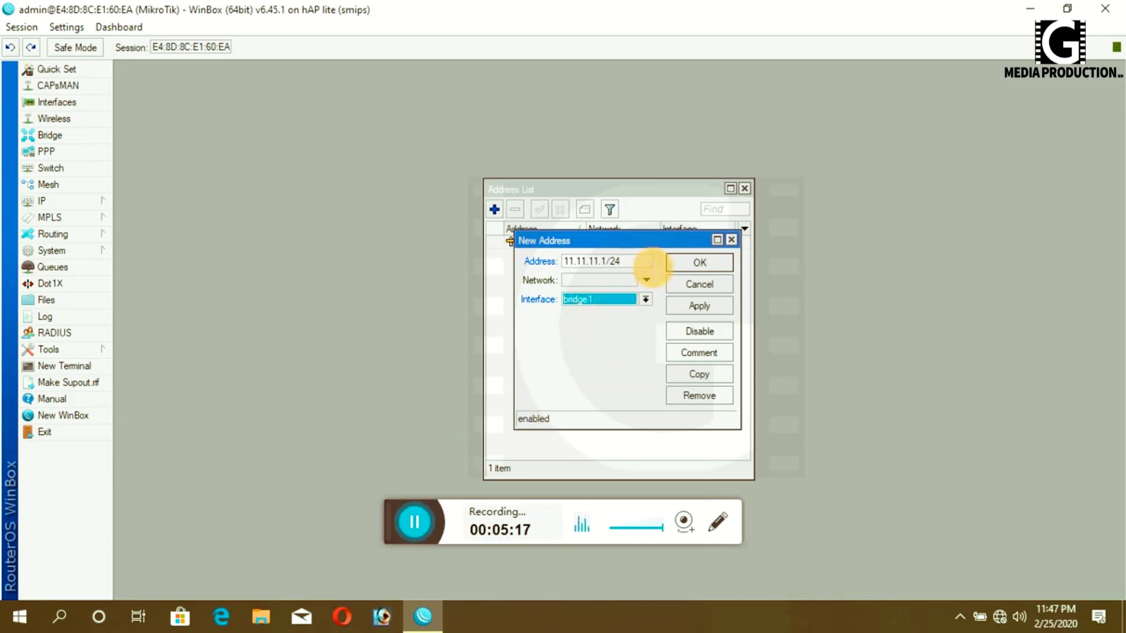
click(702, 306)
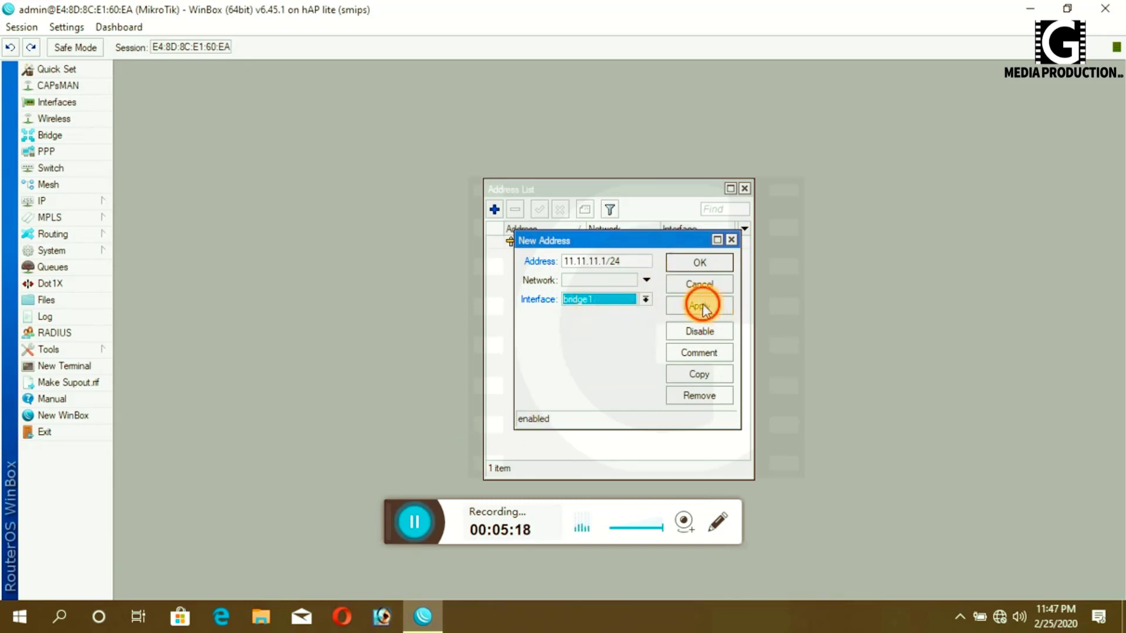
click(701, 263)
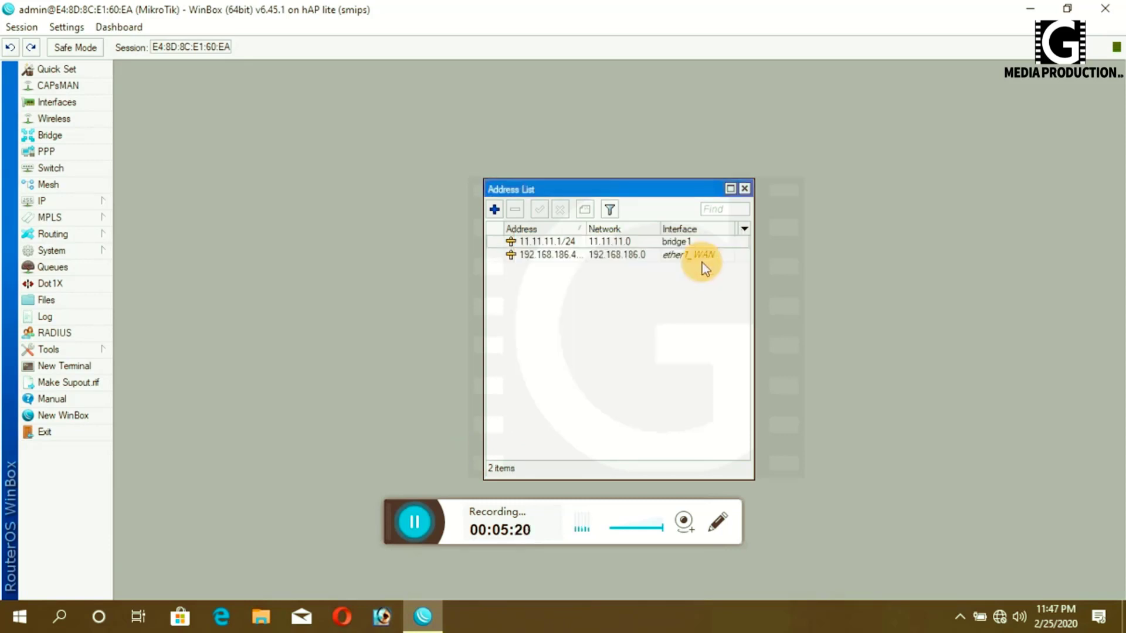
click(744, 189)
- Set the DNS servers to 103.84.36.5 and 8.8.8.8 and apply them
click(40, 202)
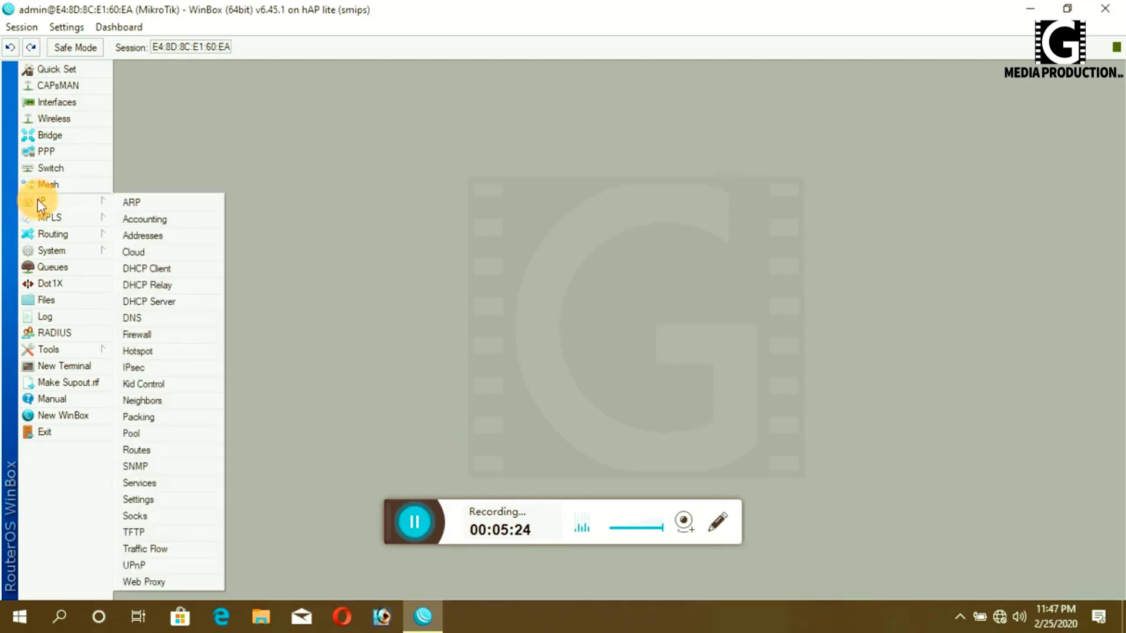
click(136, 319)
double_click(610, 229)
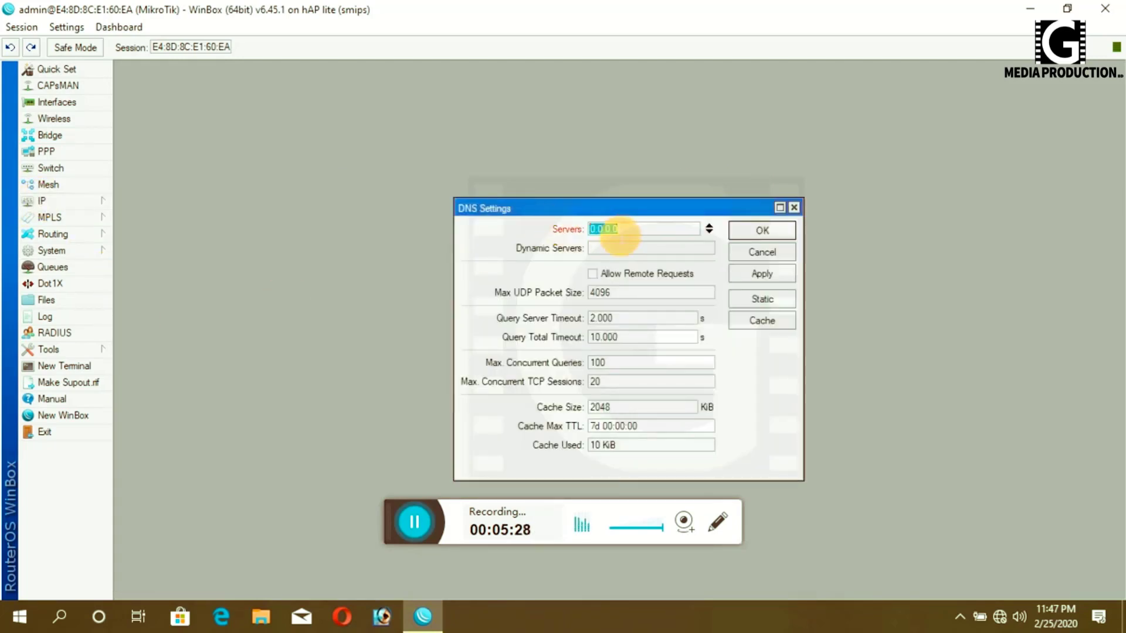
text(103.)
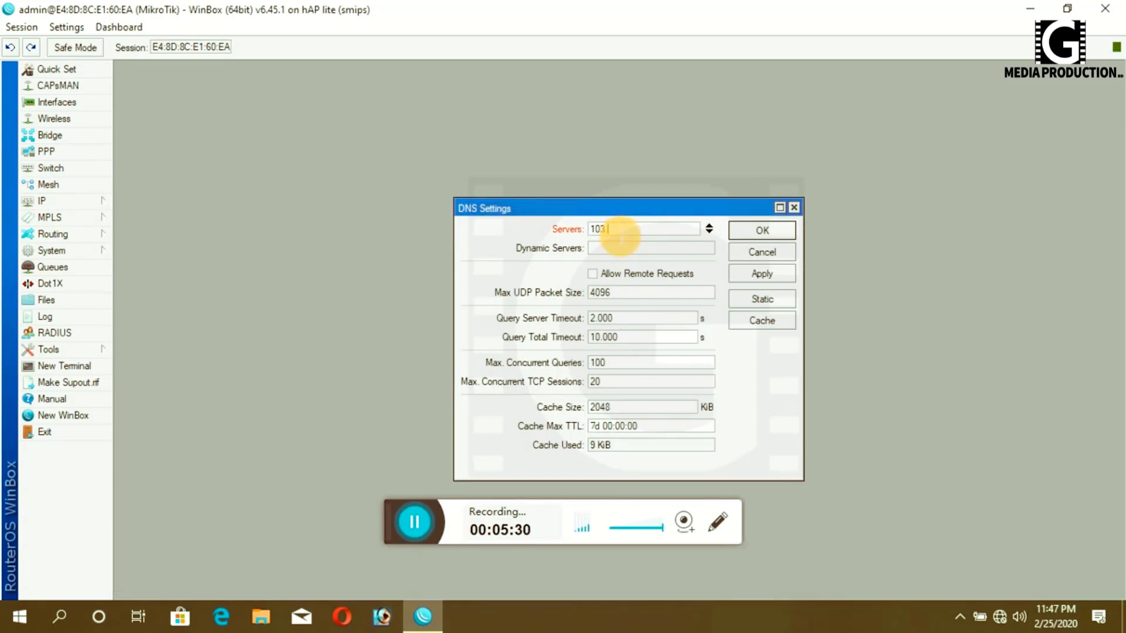
text(84.36.5)
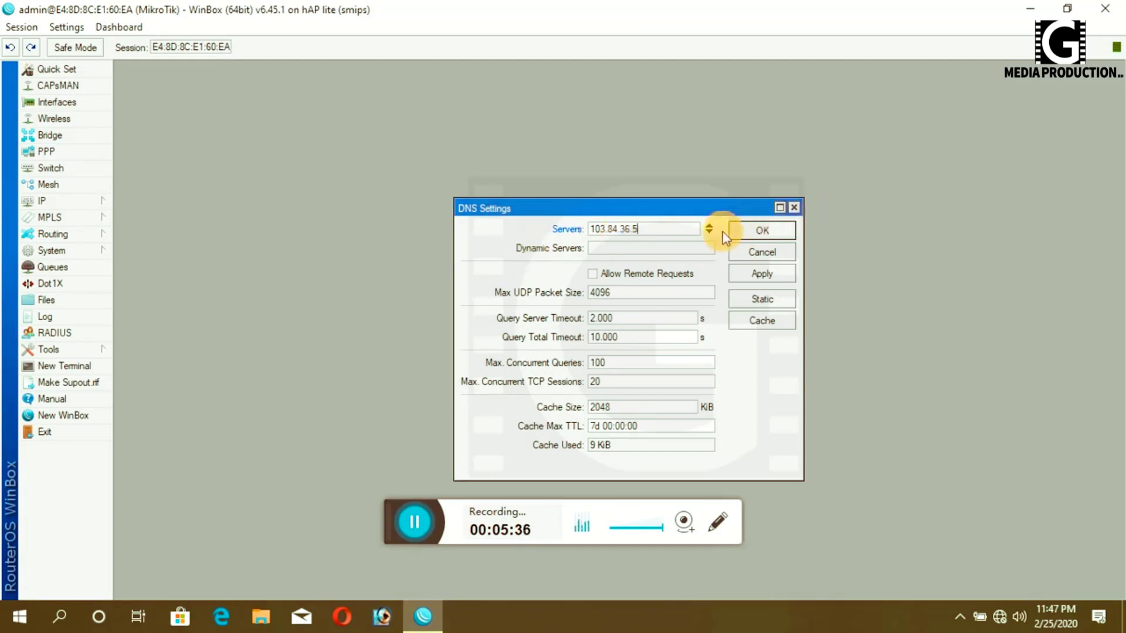
click(710, 232)
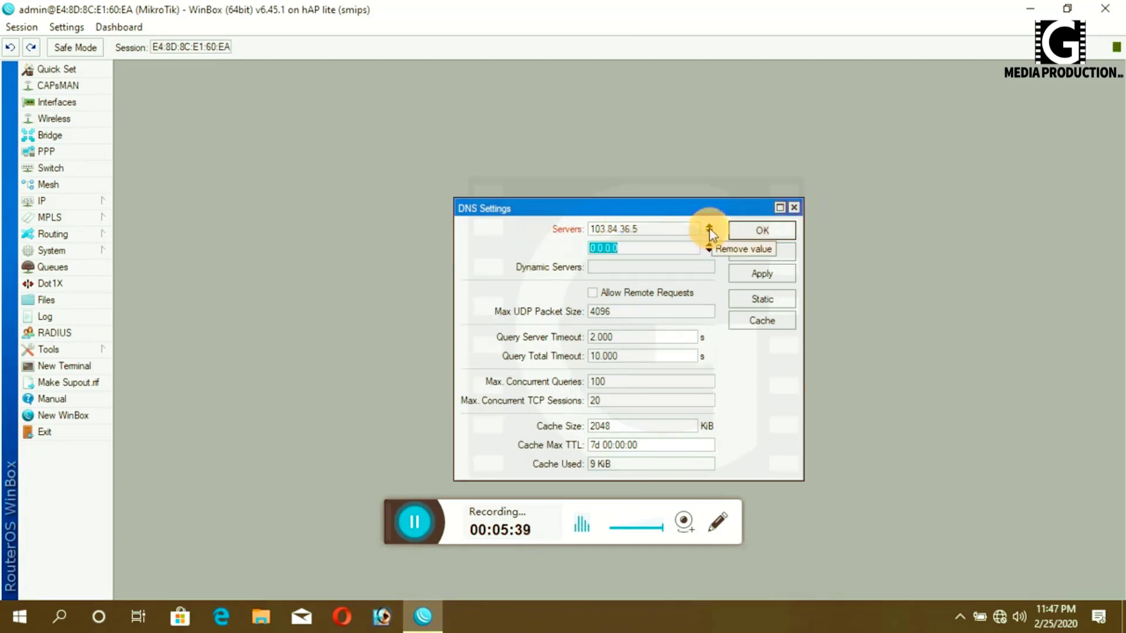
text(8.8.8.8)
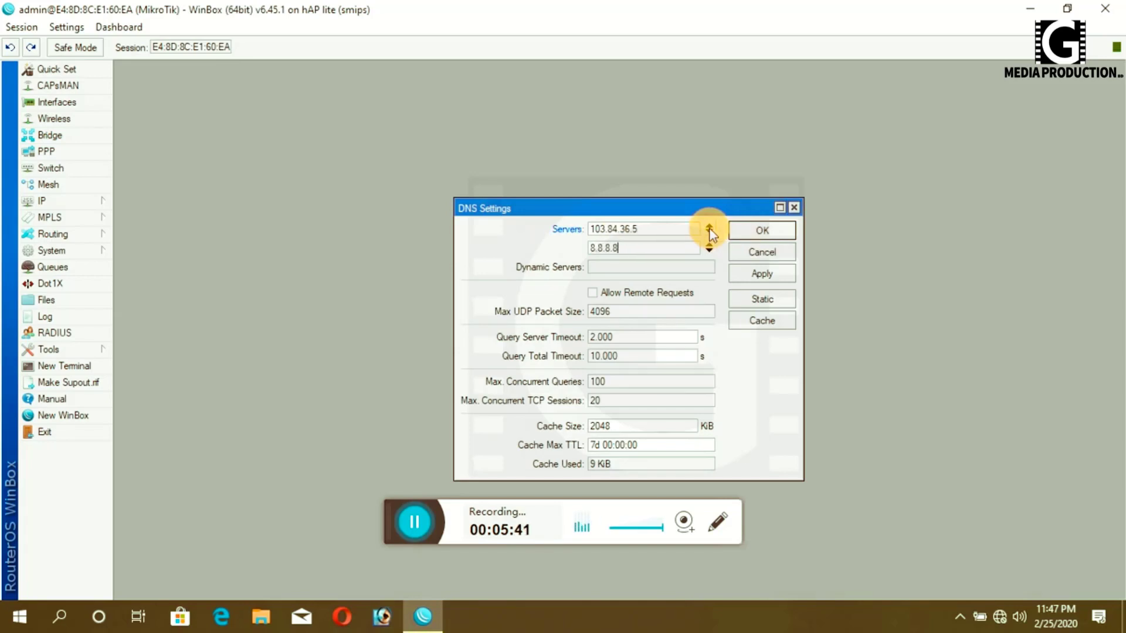
click(762, 276)
click(759, 231)
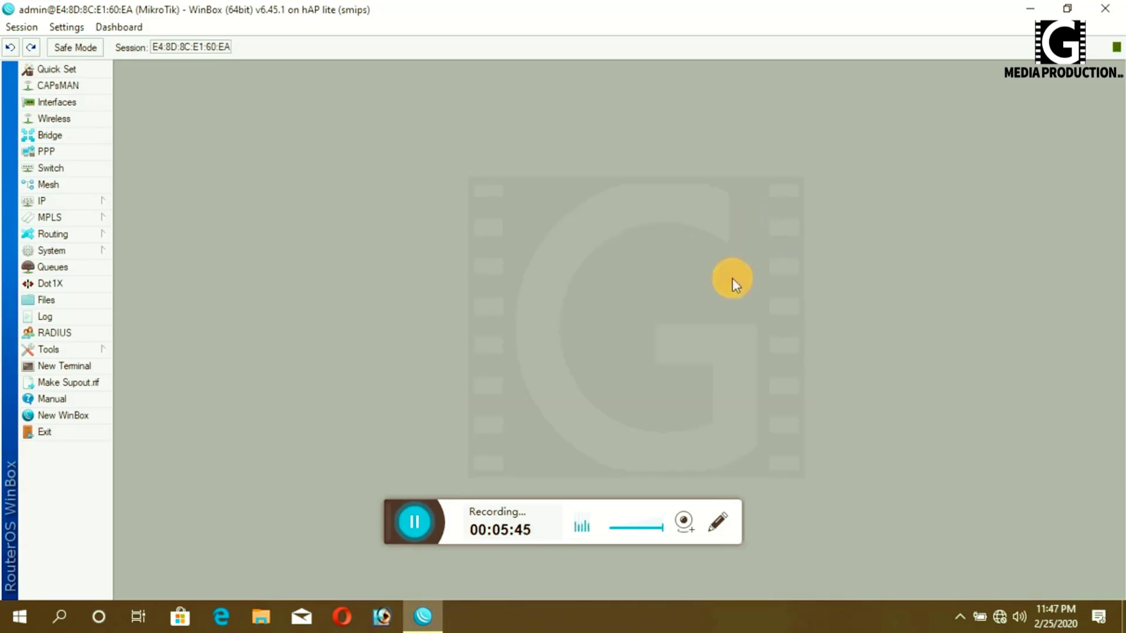
click(58, 199)
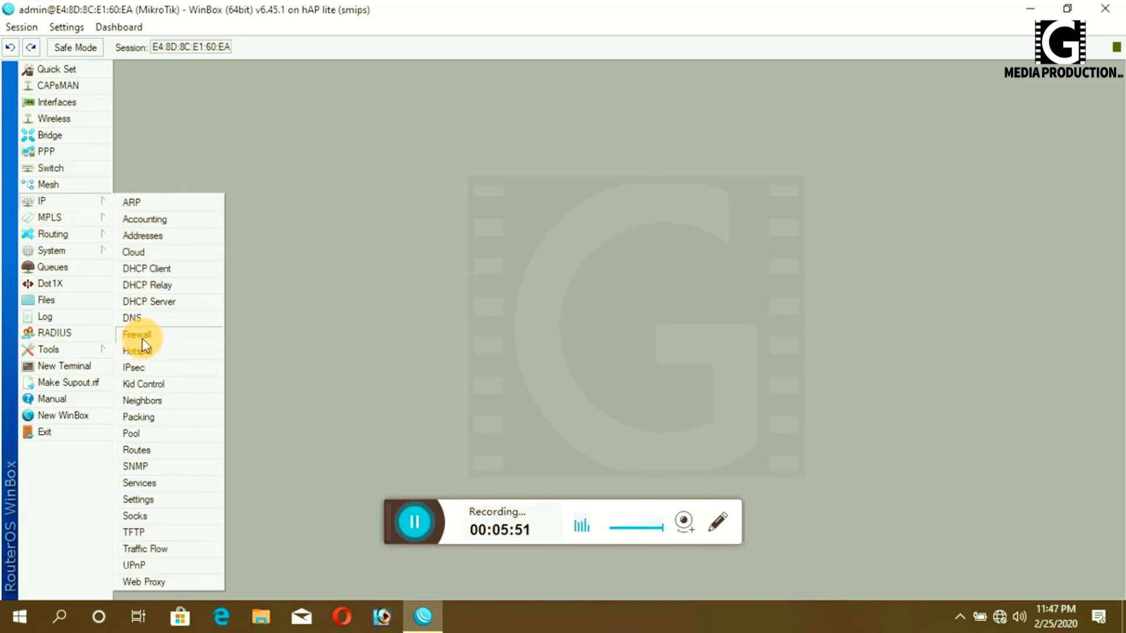
- Create a srcnat NAT rule with action masquerade, then close Firewall
click(142, 339)
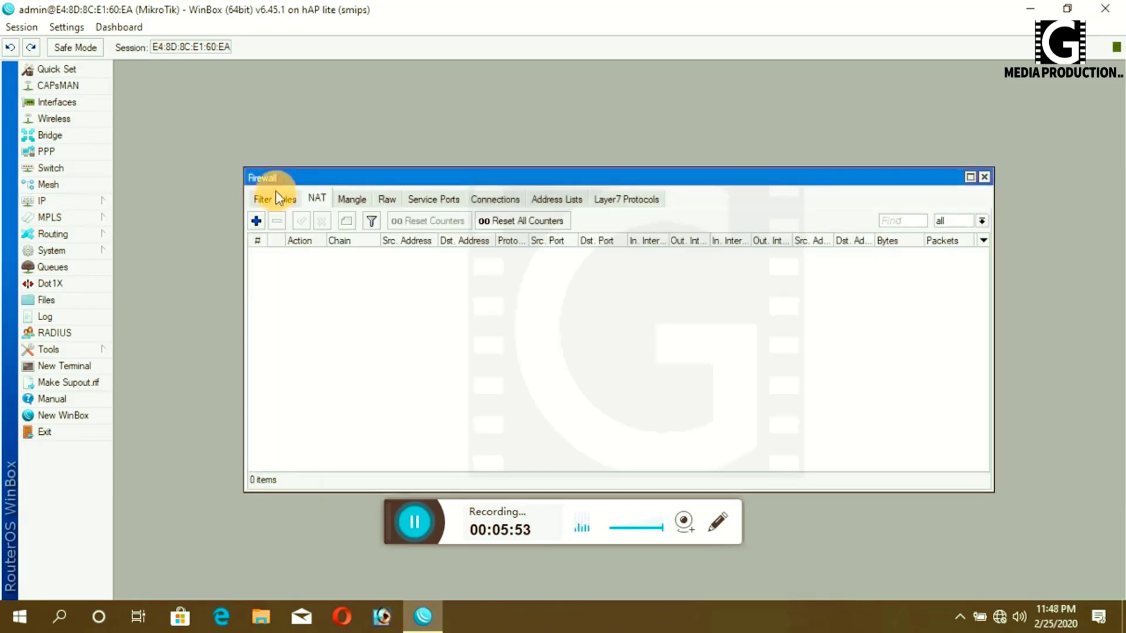
click(317, 202)
click(257, 221)
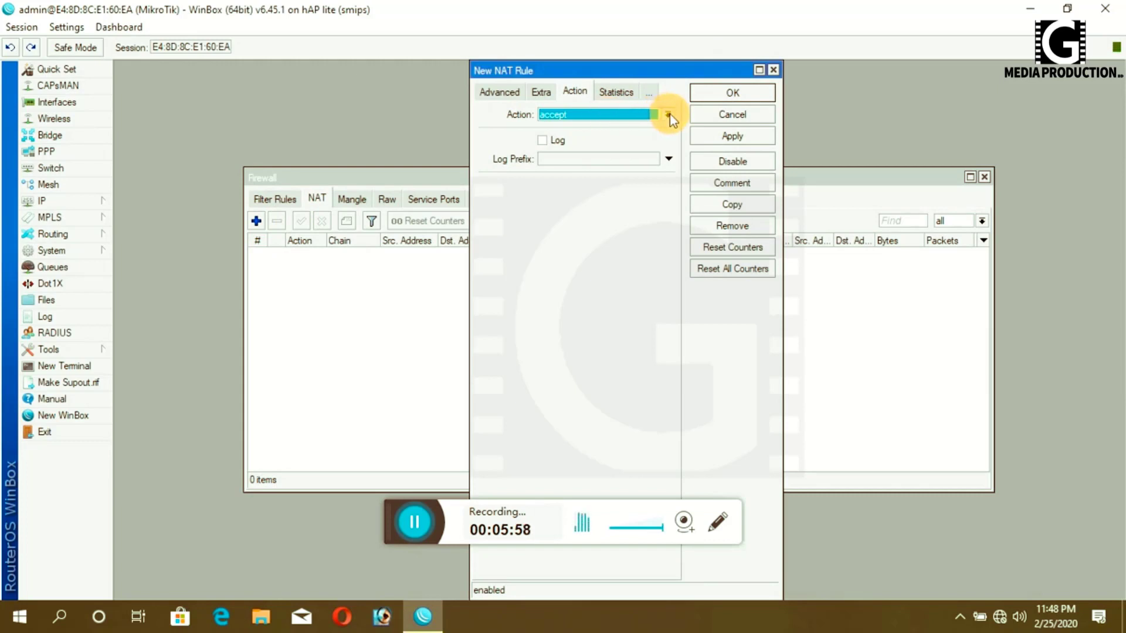
click(487, 93)
click(494, 91)
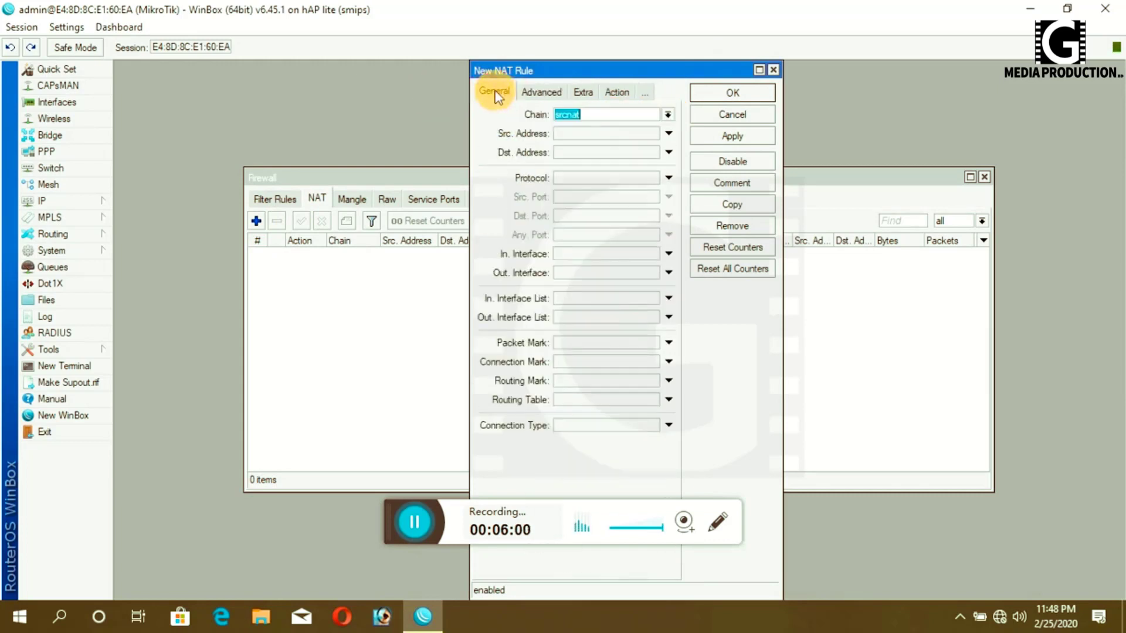
click(617, 93)
click(669, 115)
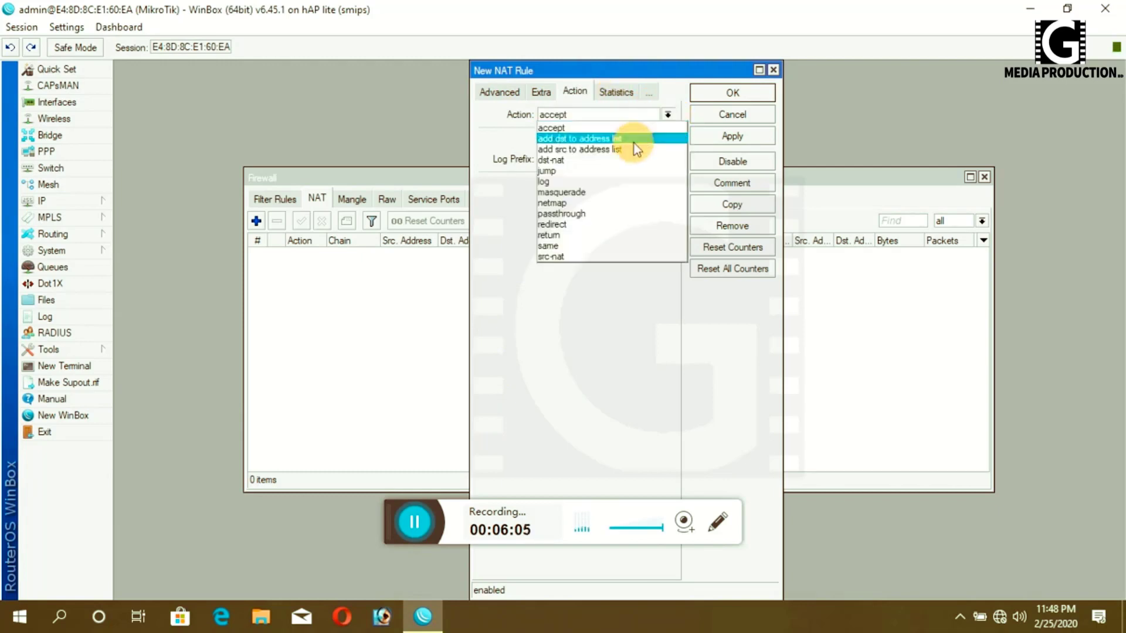
click(579, 193)
click(754, 137)
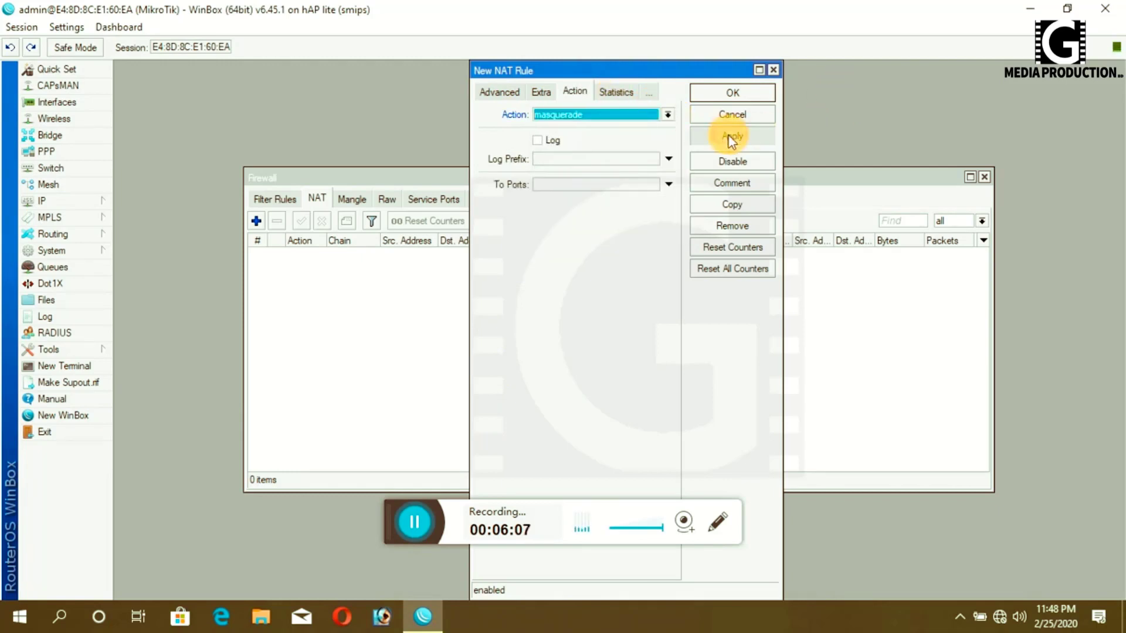
click(754, 94)
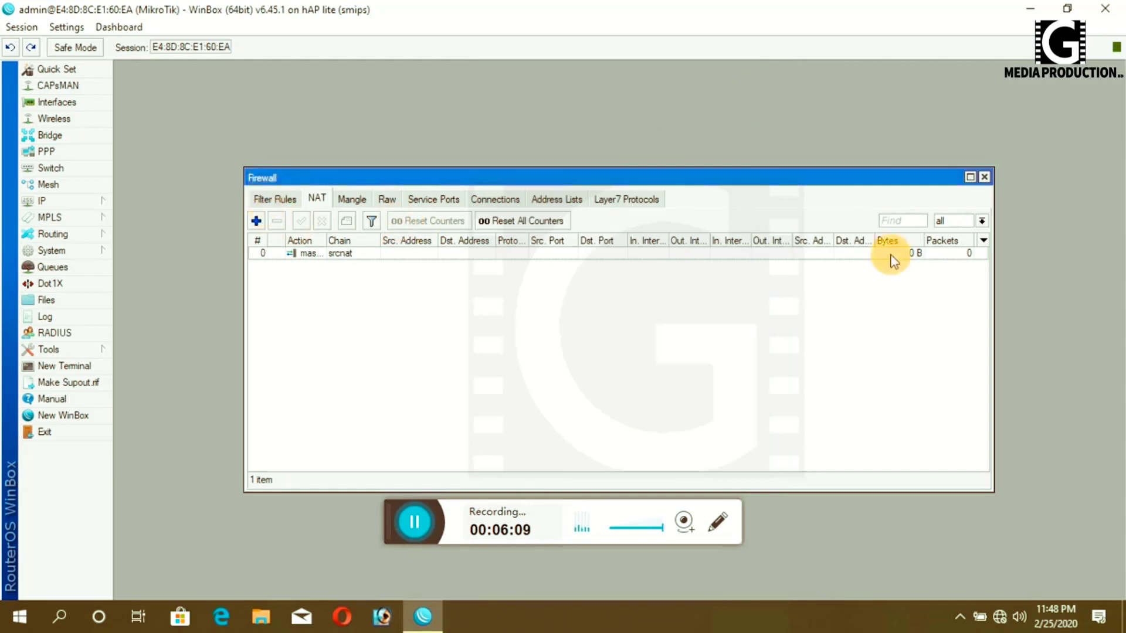
click(983, 178)
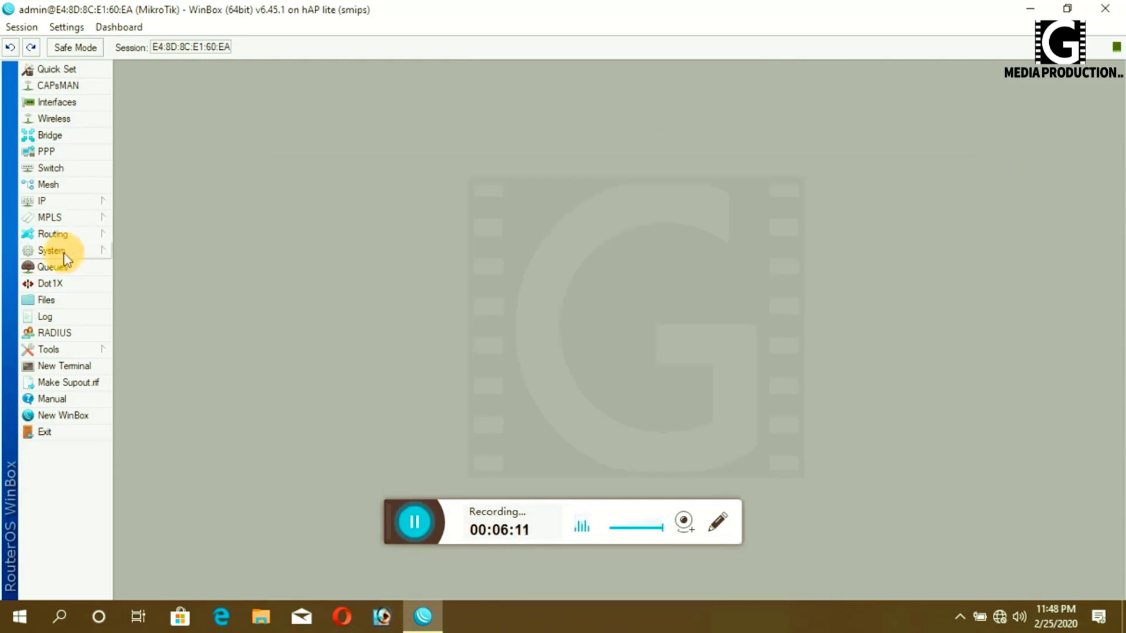
- Add a default route 0.0.0.0/0 via gateway 192.168.186.1, then close the Route List
click(57, 202)
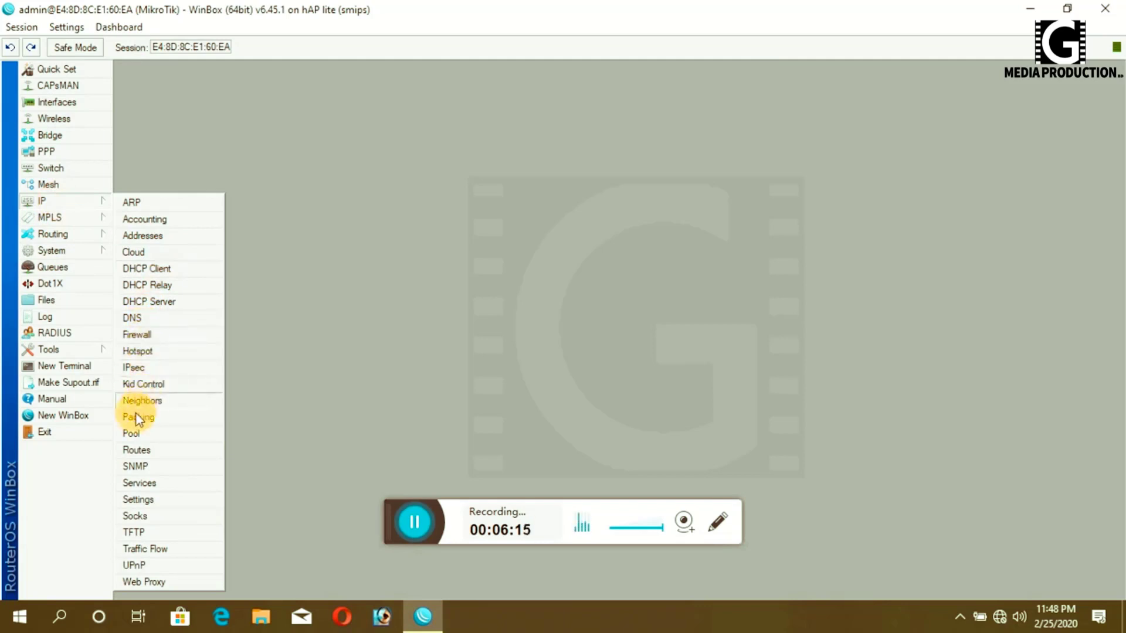
click(144, 456)
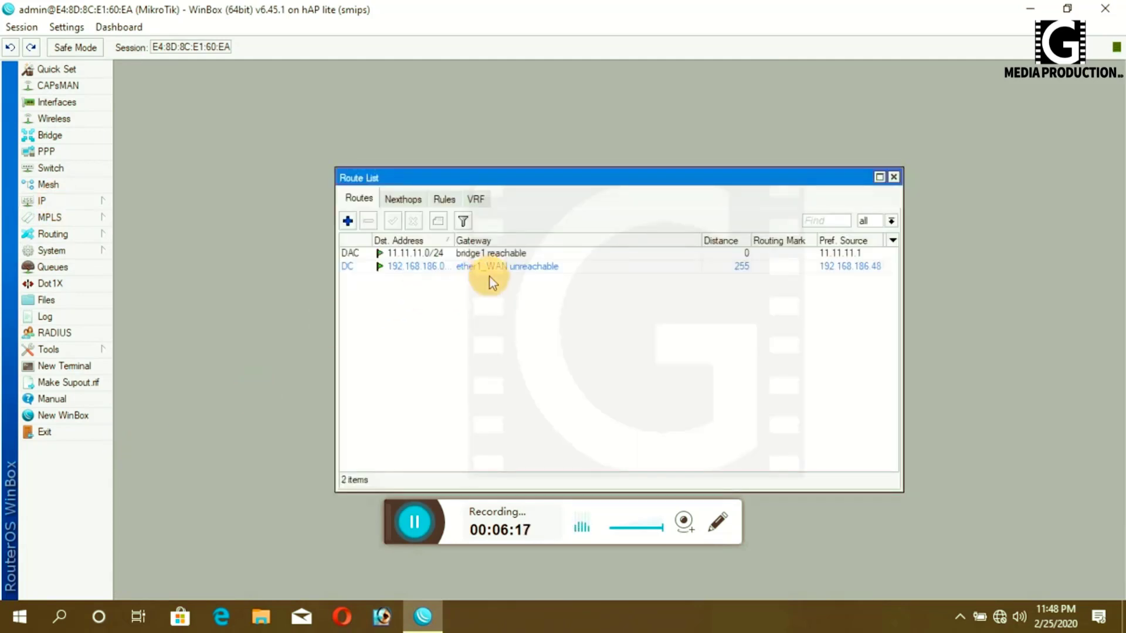
click(347, 221)
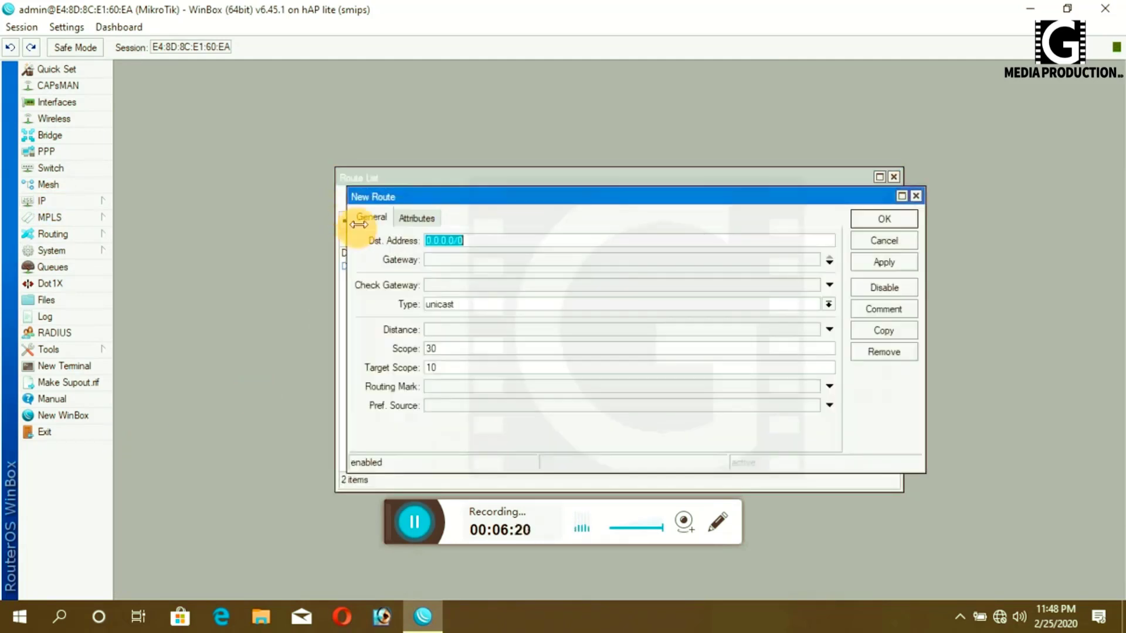
click(458, 260)
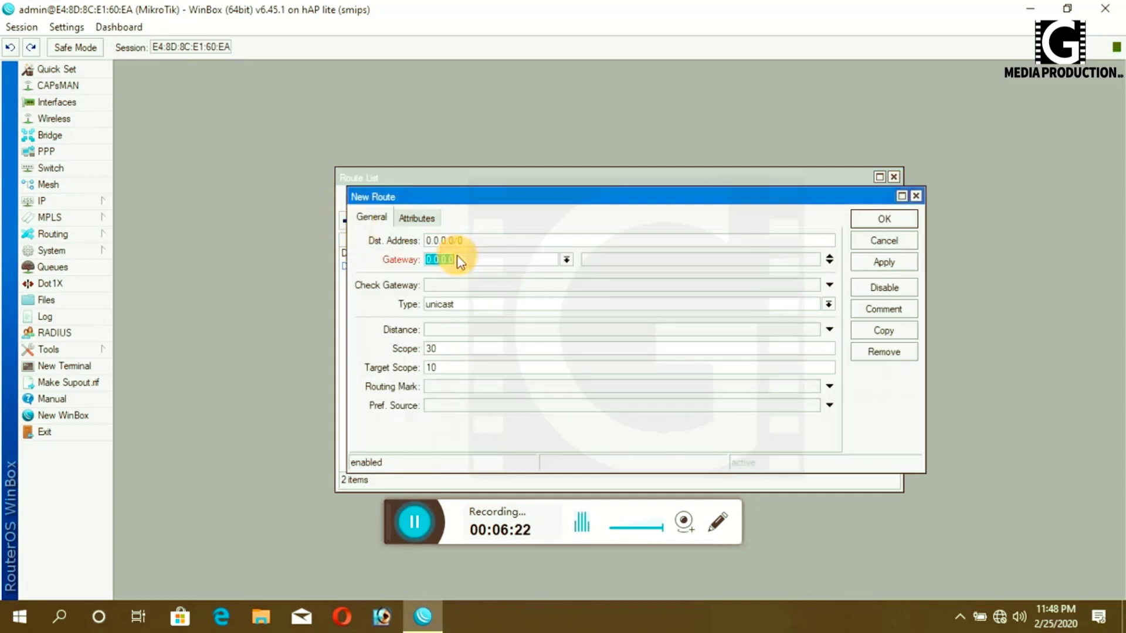
text(192.168.186.1)
click(897, 262)
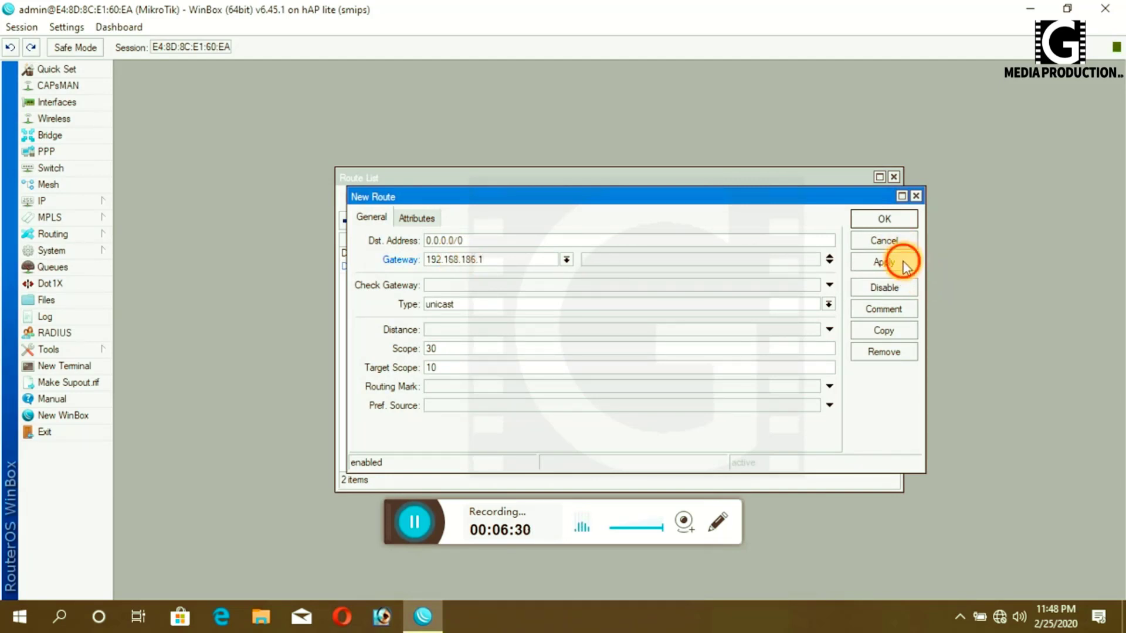
click(885, 219)
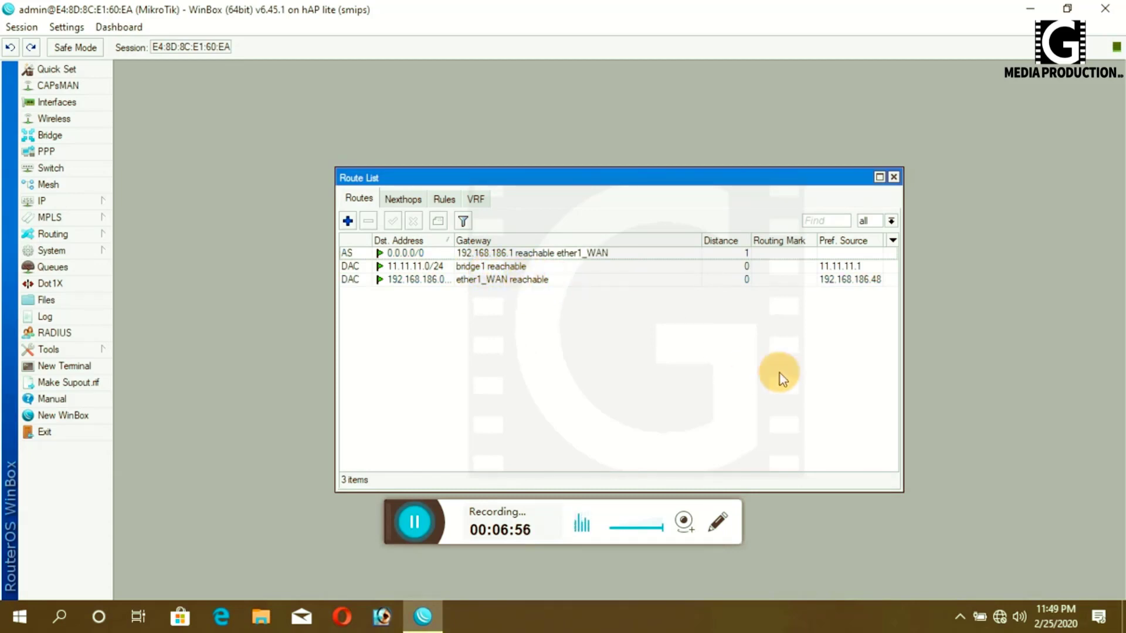
click(894, 177)
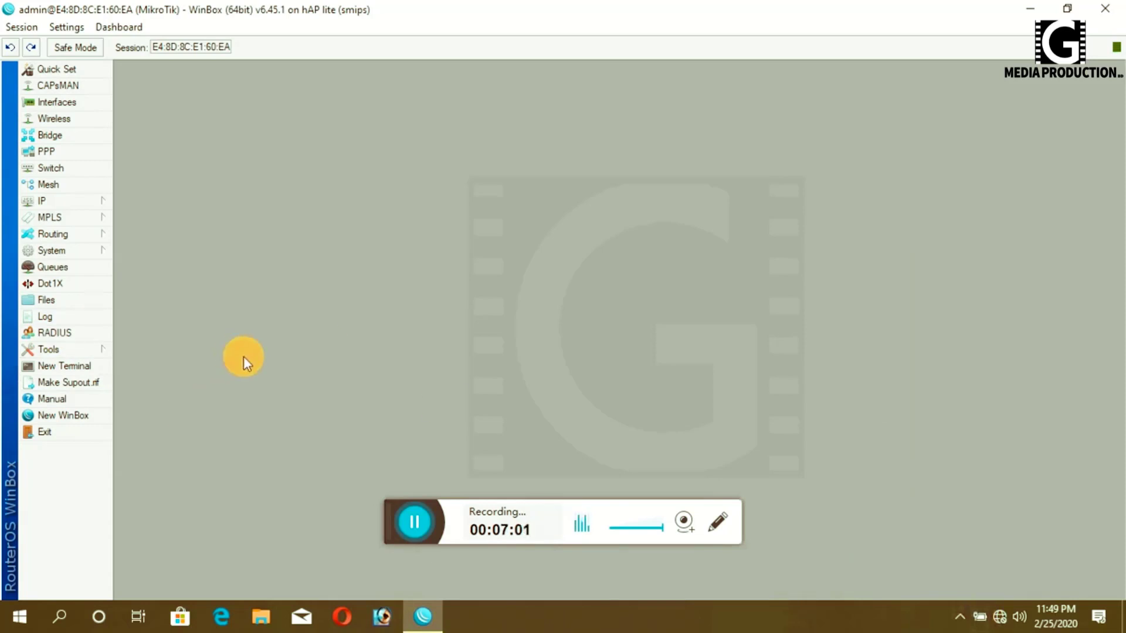
- Ping 8.8.8.8 from a new WinBox terminal, see steady ~24 ms replies, then close it
click(67, 367)
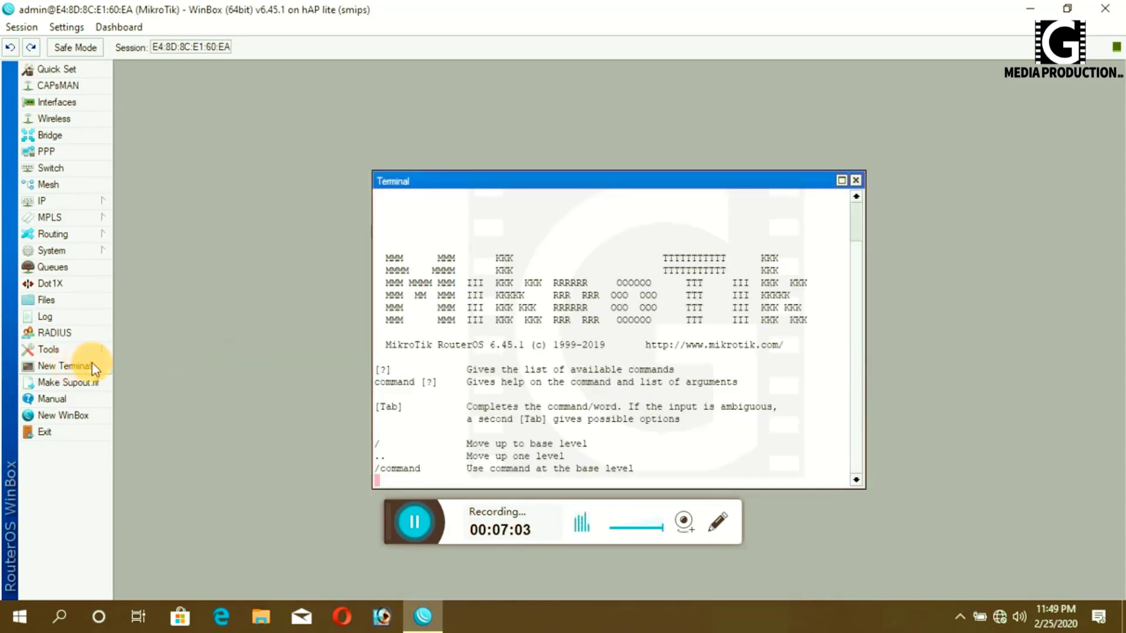
text(pin)
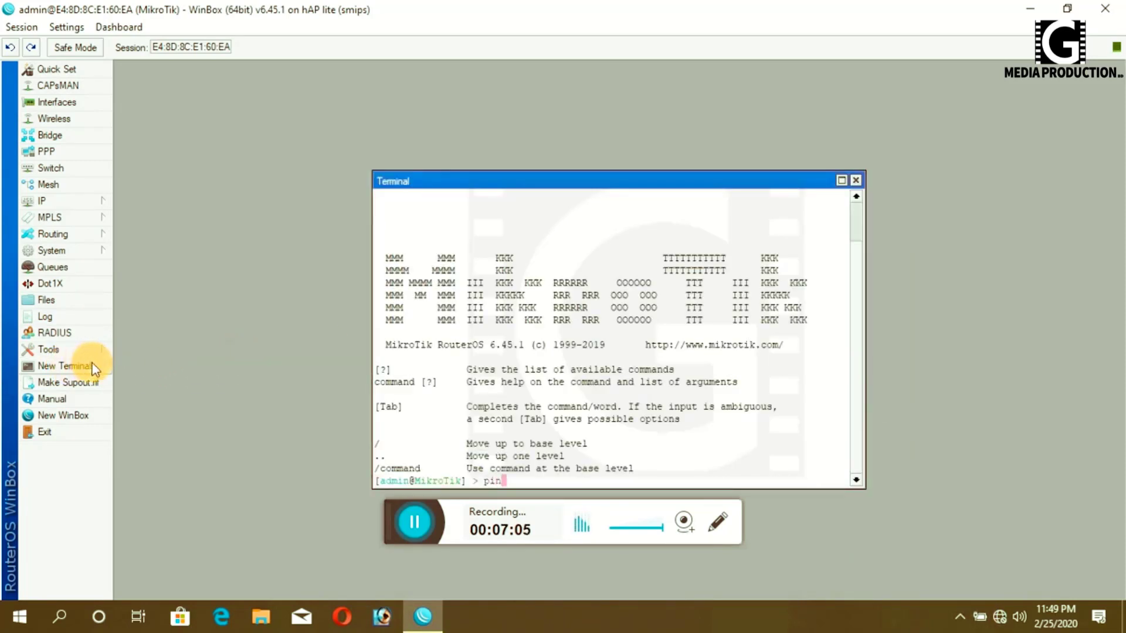
text(g 8.8.8.8)
key(Return)
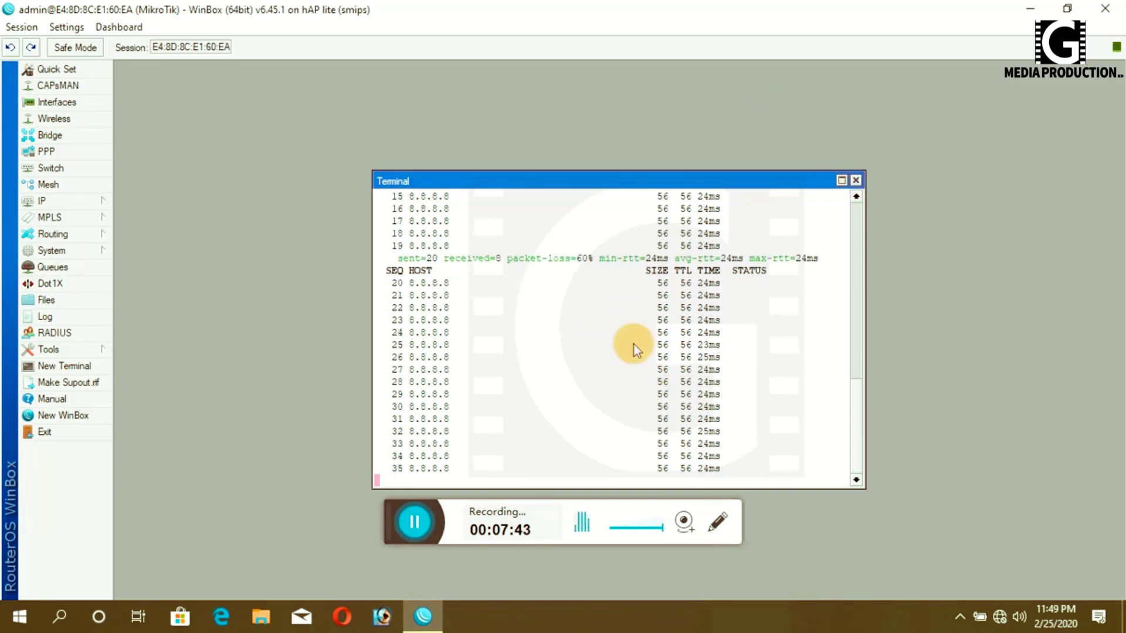
click(855, 180)
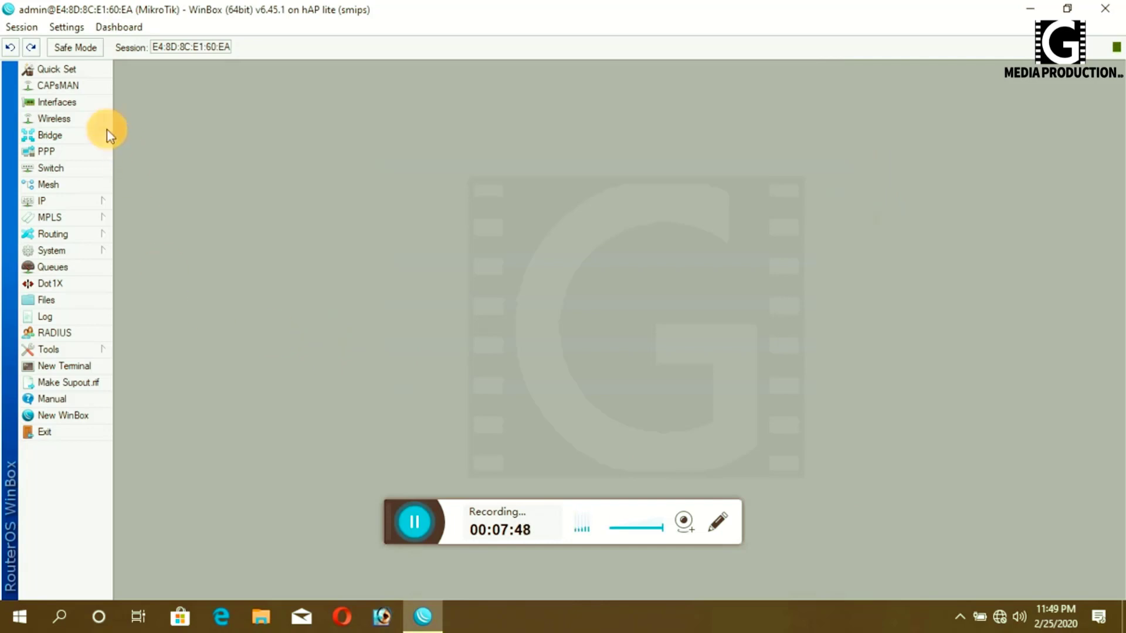
- Start DHCP Setup under IP > DHCP Server and choose bridge1 as the interface
click(51, 201)
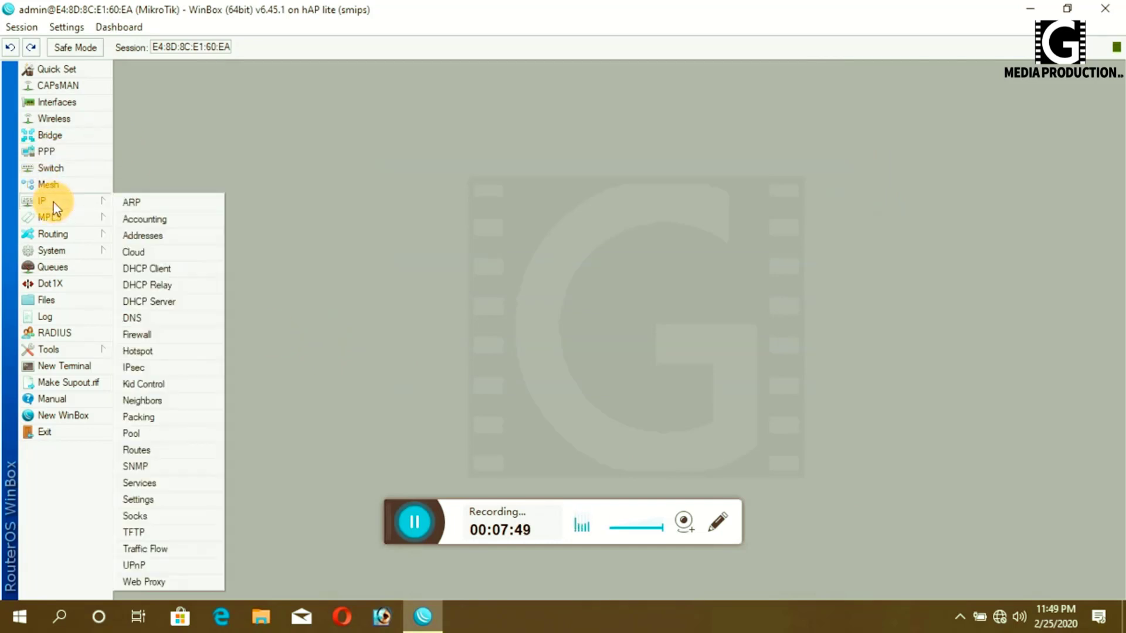
click(162, 302)
click(497, 221)
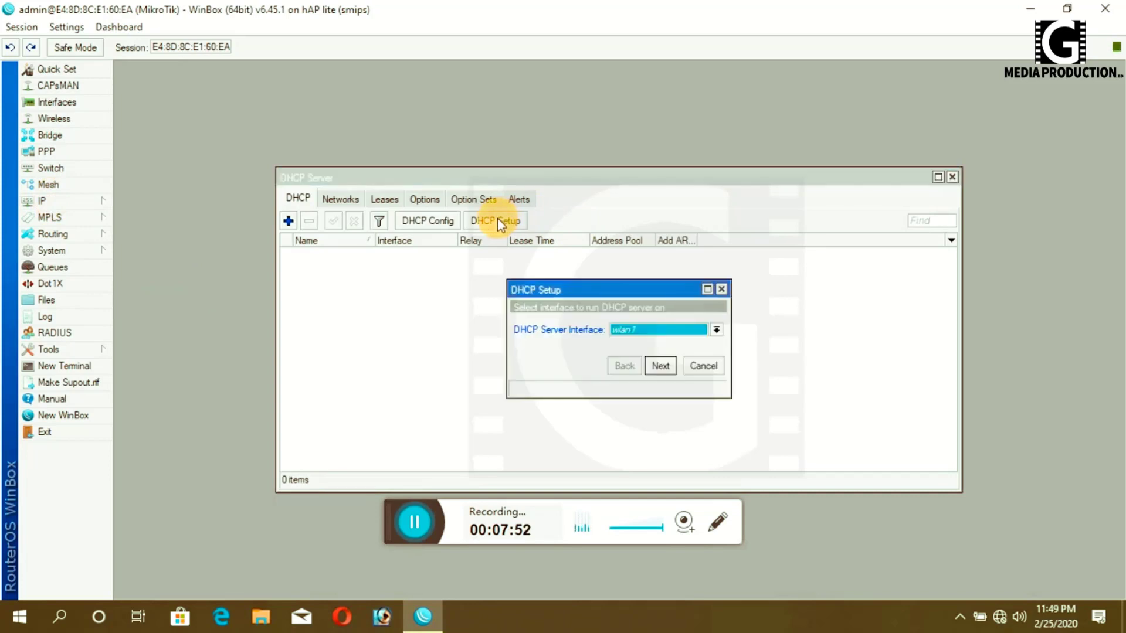
click(716, 330)
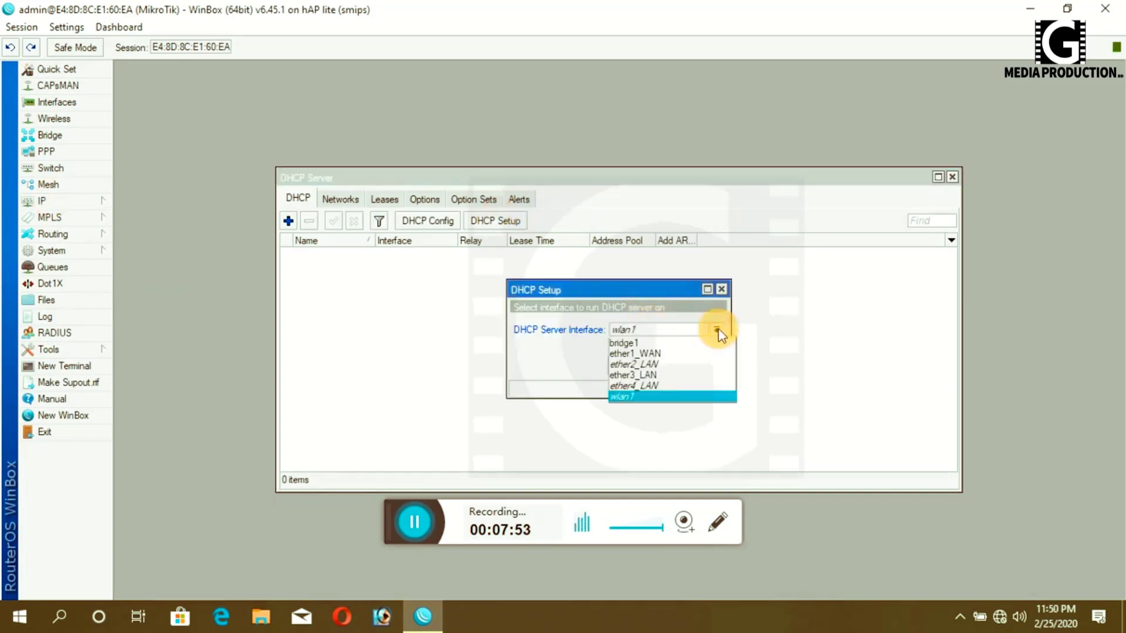
click(625, 344)
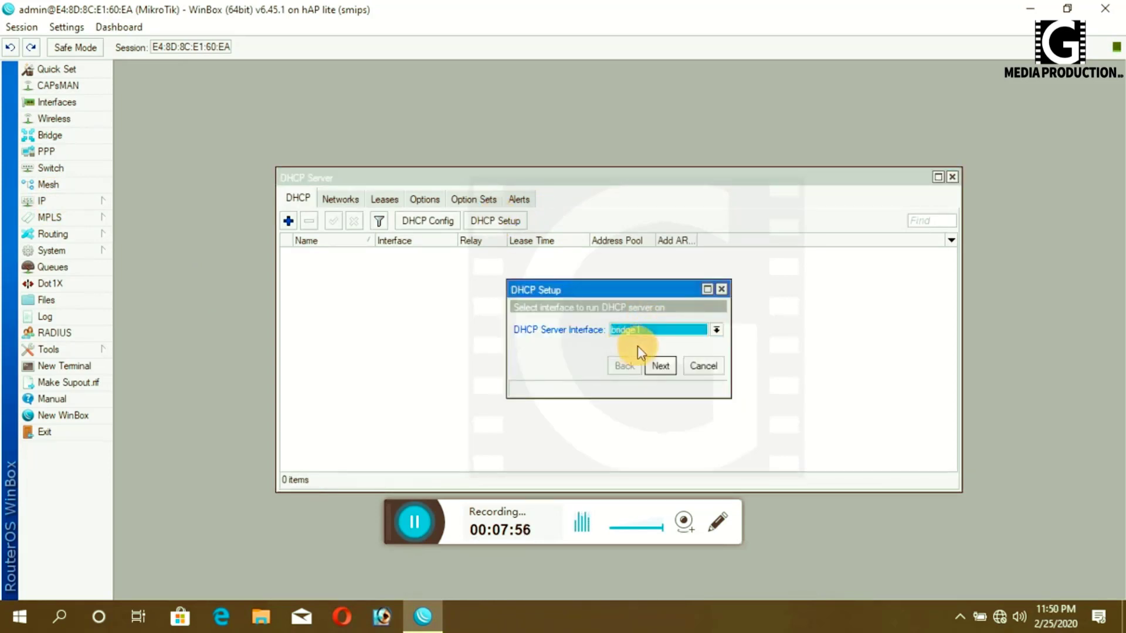
click(657, 367)
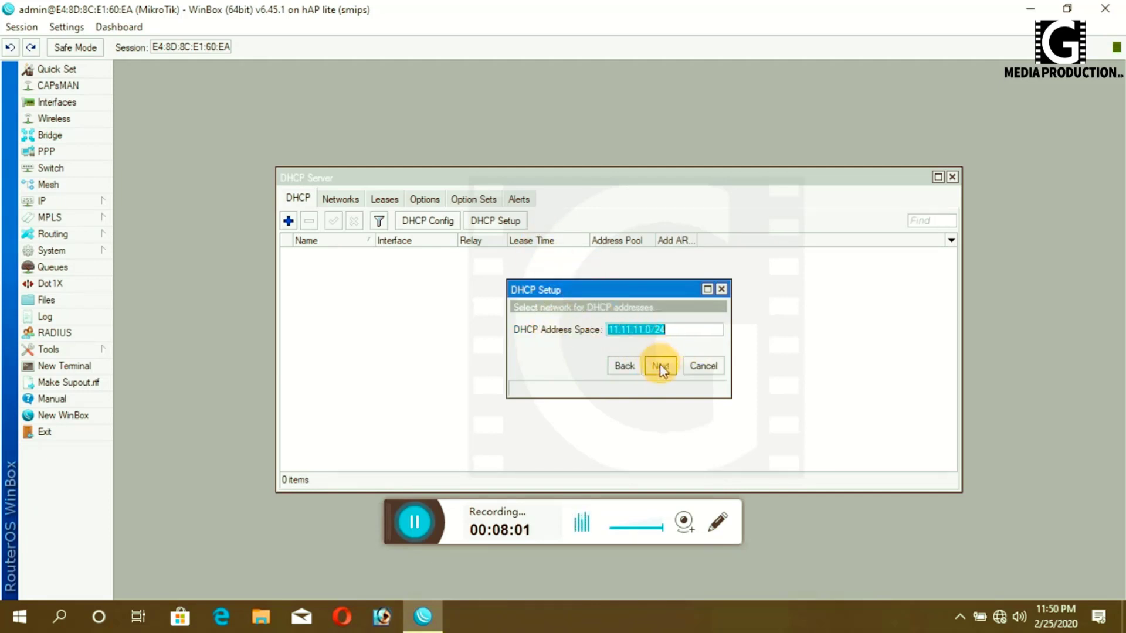
- Accept 11.11.11.0/24, gateway 11.11.11.1, pool 11.11.11.2–254, DNS 103.84.36.5/8.8.8.8 and 10-minute lease
click(660, 366)
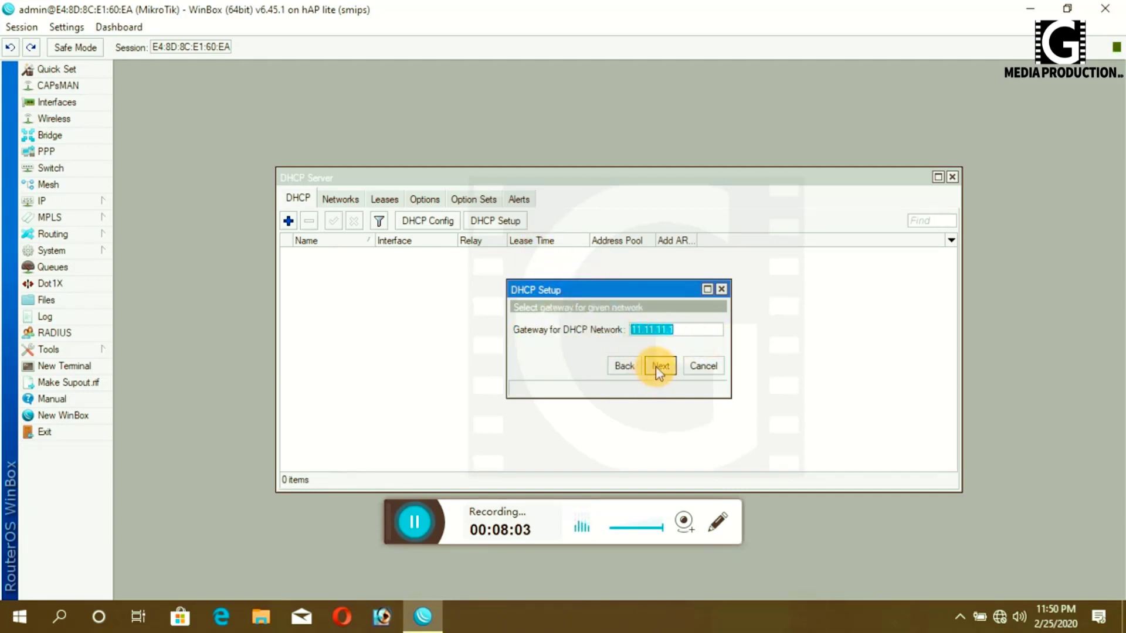
click(657, 365)
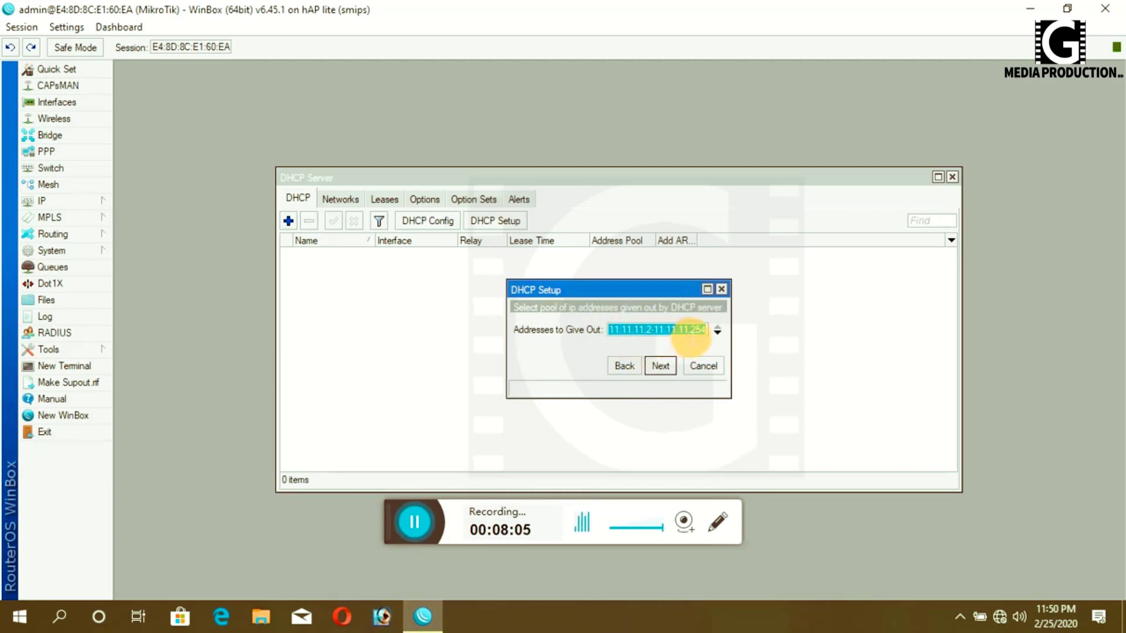
click(659, 367)
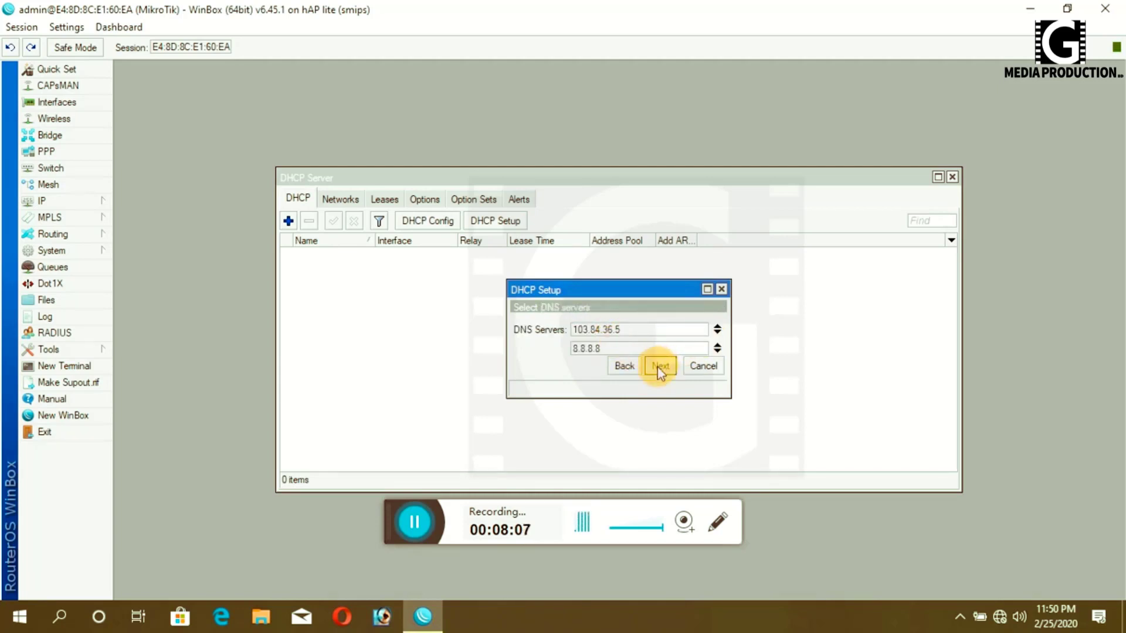
click(658, 366)
click(660, 366)
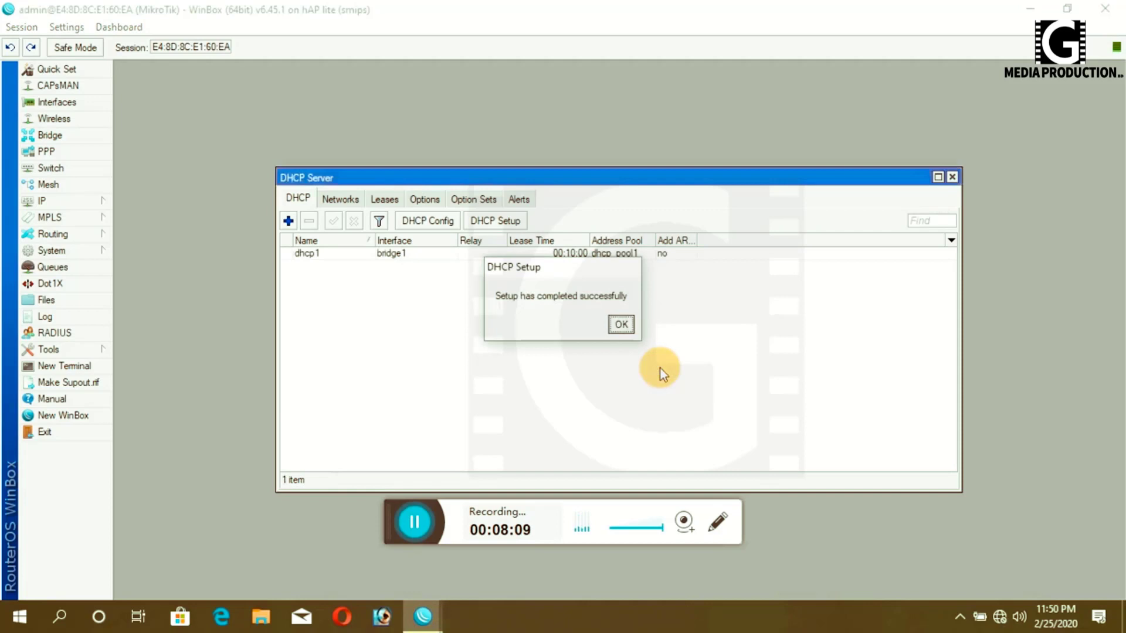
click(621, 324)
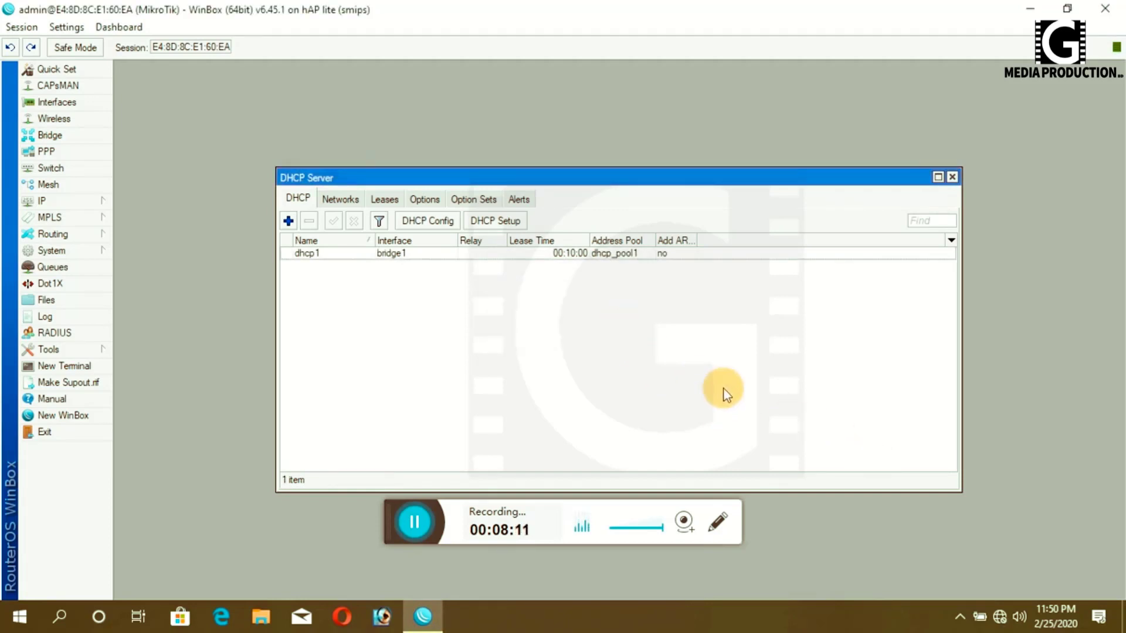
click(952, 177)
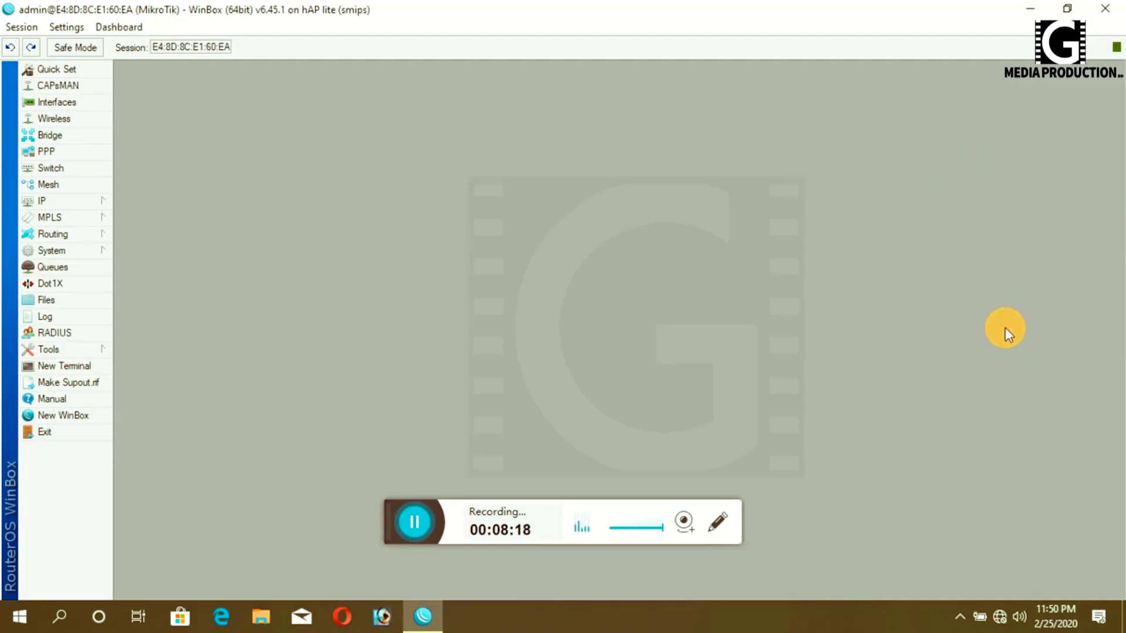
- Start a continuous 'ping 8.8.8.8 -t' in a new Command Prompt
key(super+r)
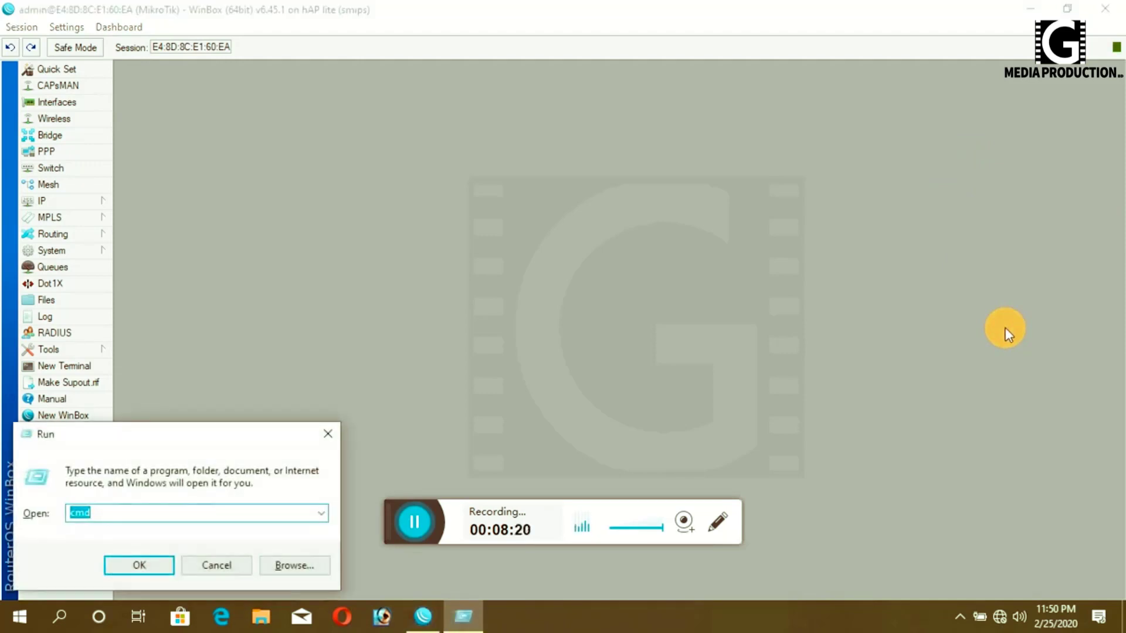
key(Return)
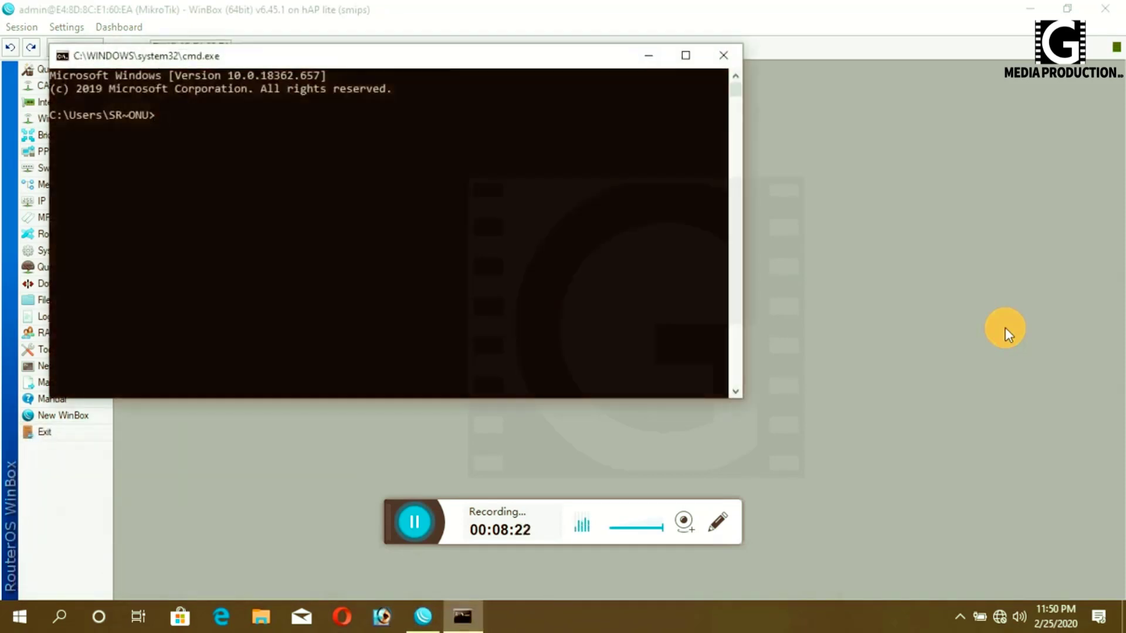
text(ping 8.8.8.8 -t)
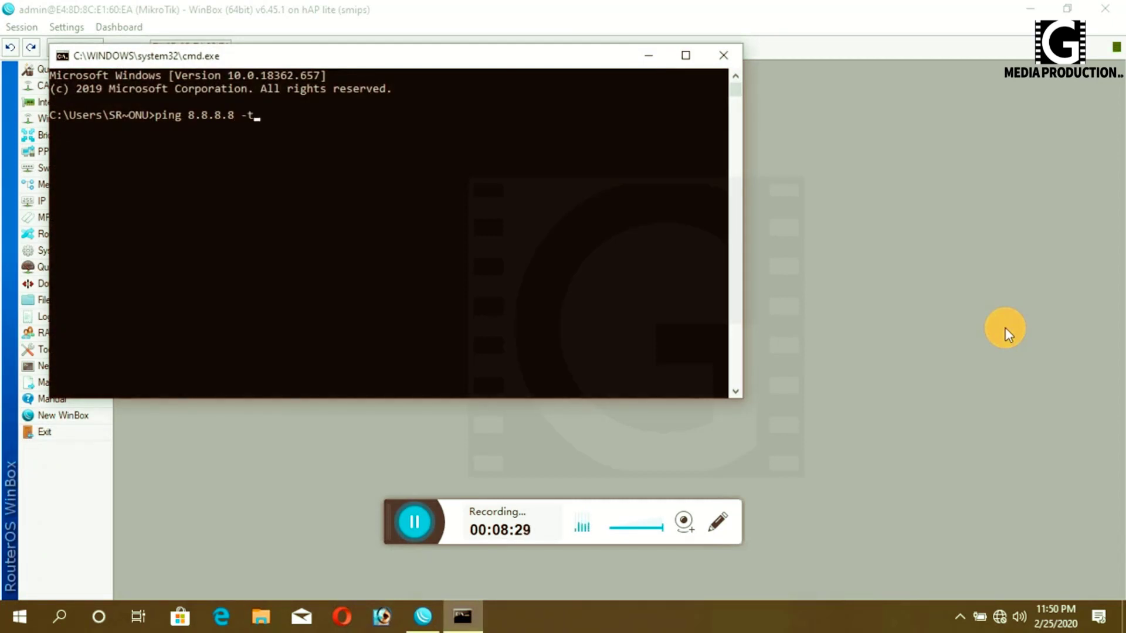
key(Return)
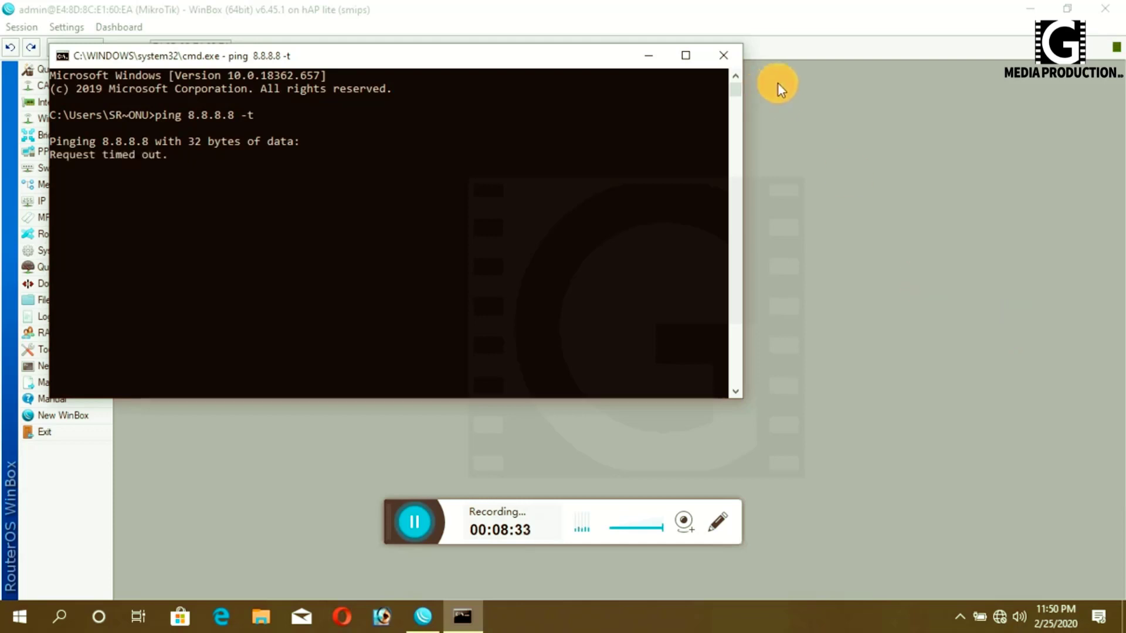
- Run ipconfig twice in a second Command Prompt to check the PC's addresses
key(super+r)
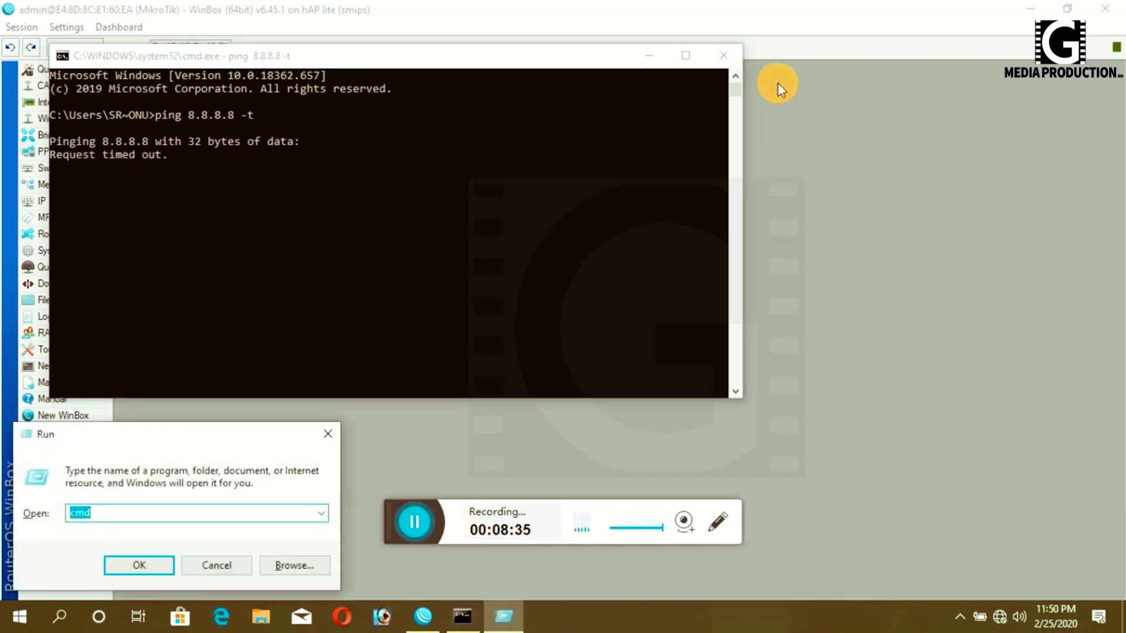
key(Return)
text(ping)
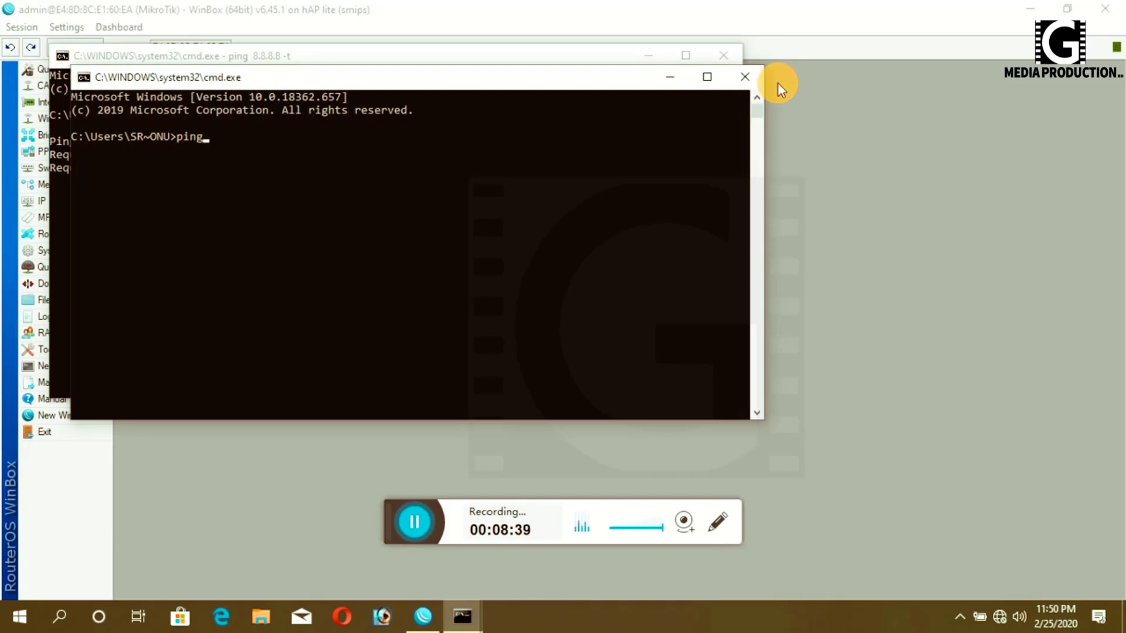
key(BackSpace)
key(BackSpace)
key(BackSpace)
key(BackSpace)
text(ipconfig)
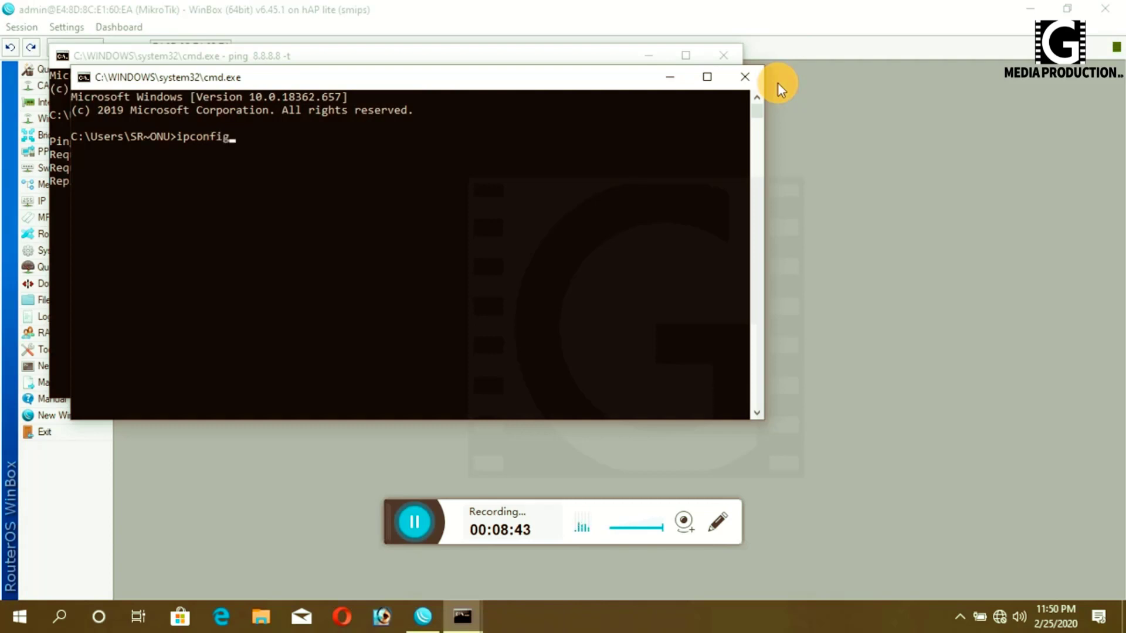
key(Return)
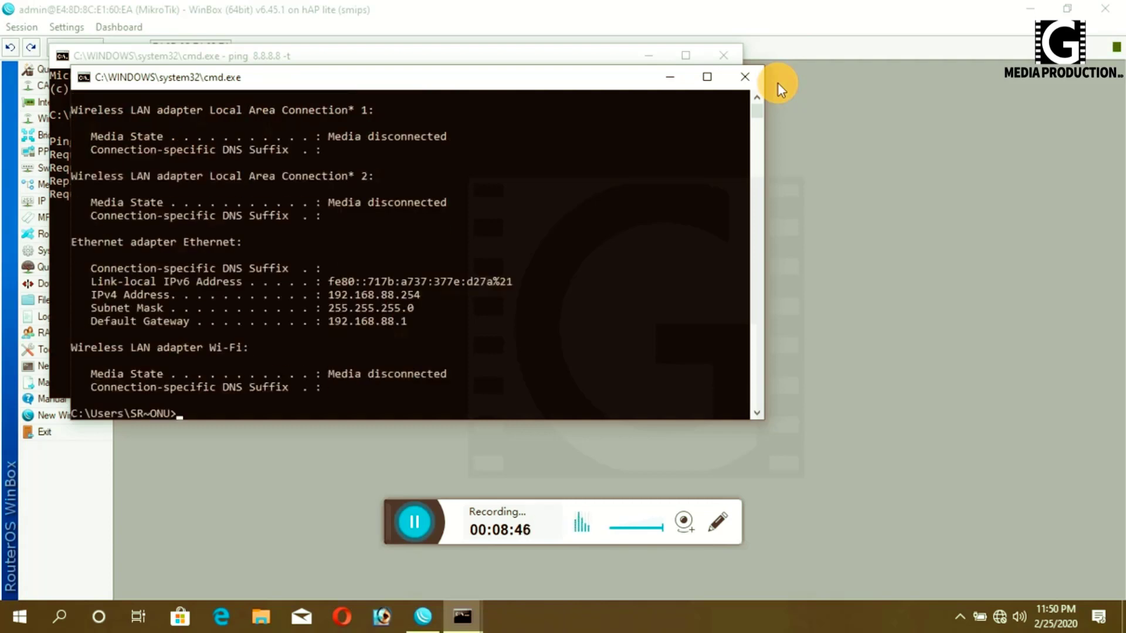
key(Up)
key(Return)
- Turn the PC's Wi-Fi off from the network list
click(1000, 616)
click(881, 564)
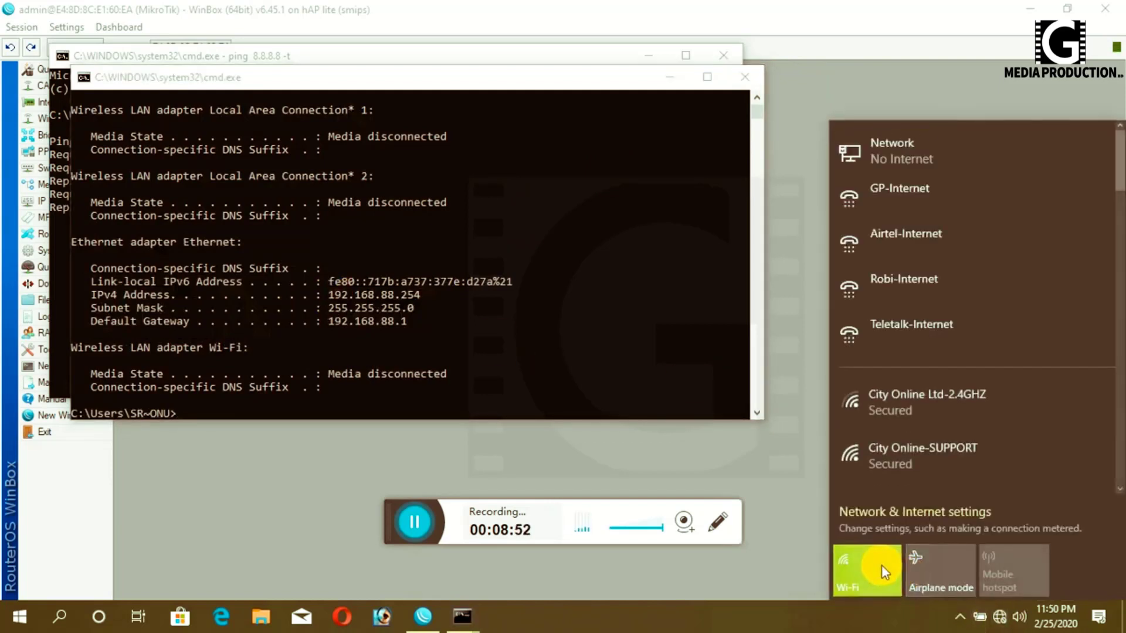
click(631, 371)
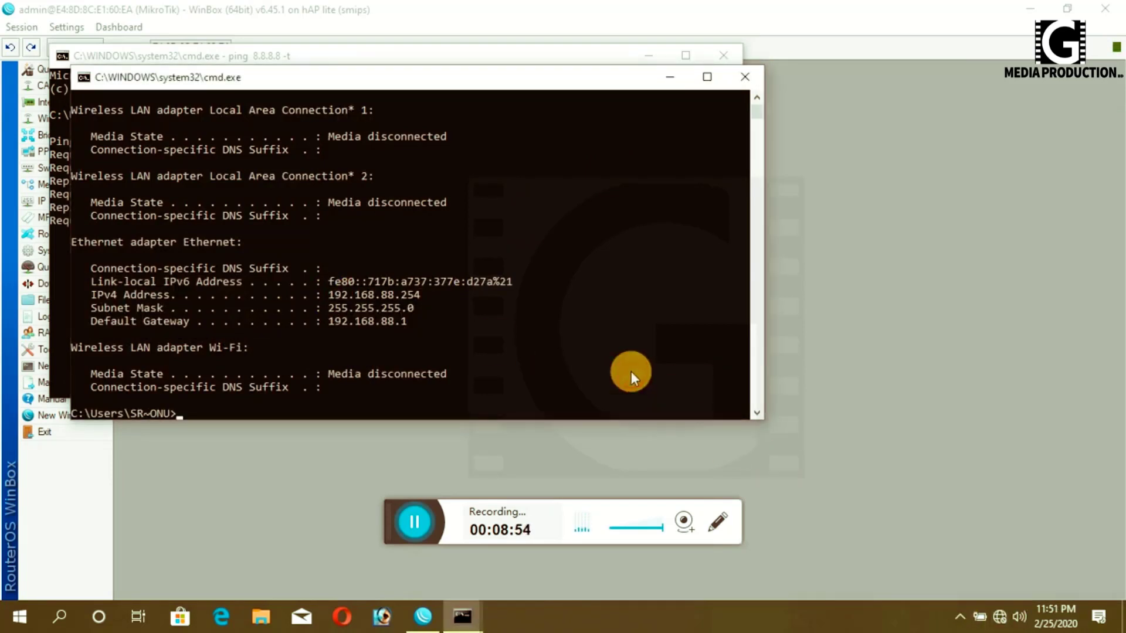
- Rerun ipconfig repeatedly to recheck the PC's adapter addresses
text(ipconfig)
key(Escape)
key(Up)
key(Escape)
key(Up)
key(Return)
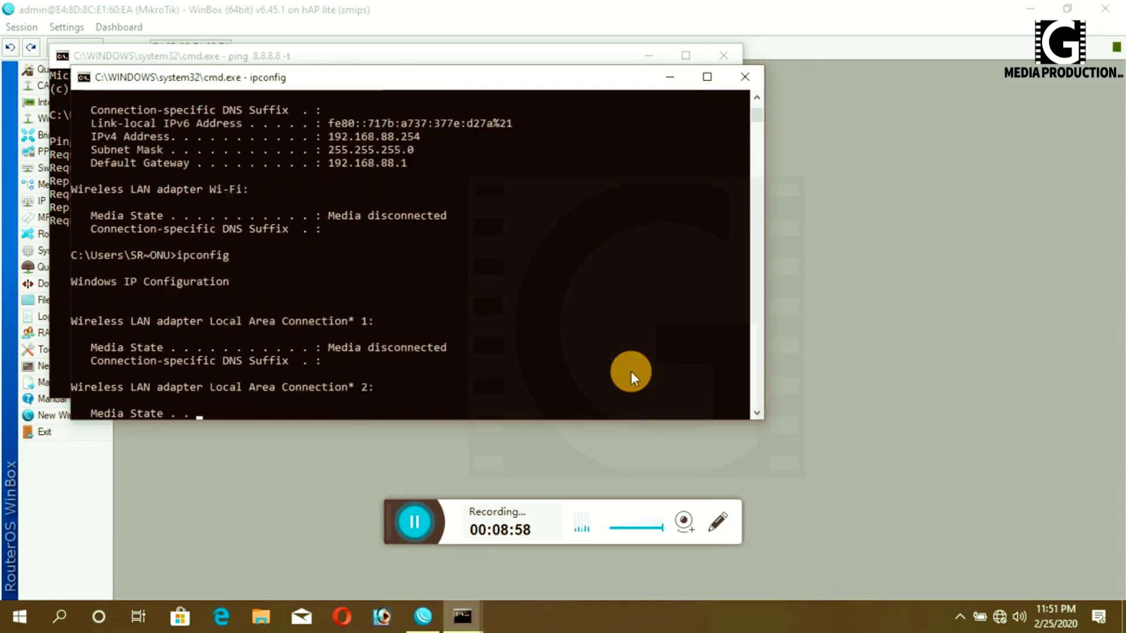
key(Up)
key(Escape)
key(Up)
key(Return)
key(Up)
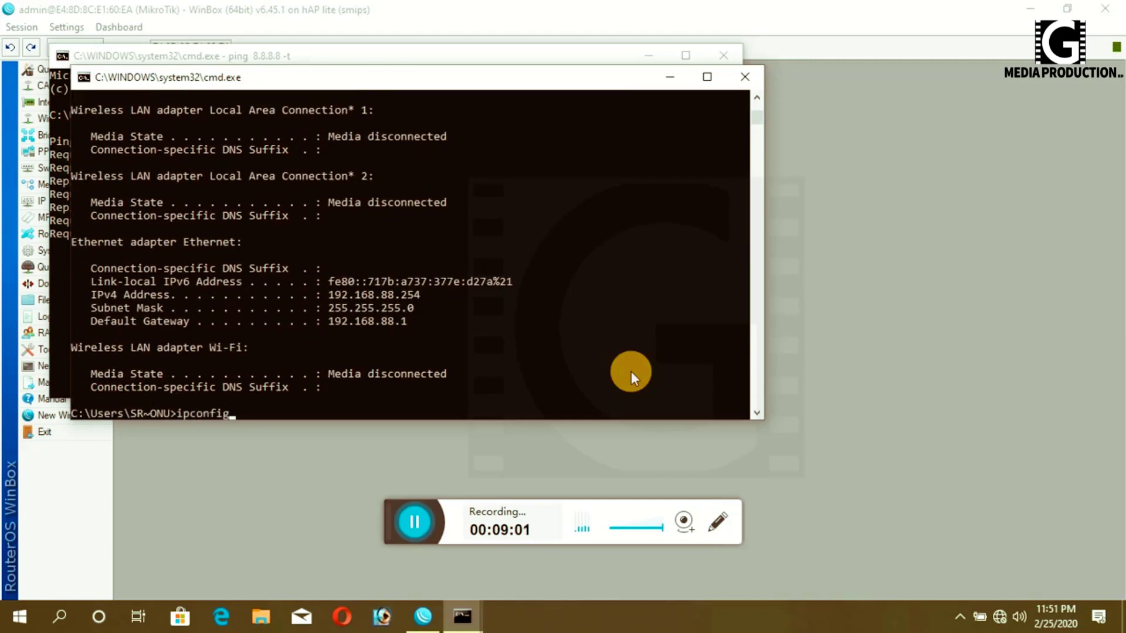
key(Escape)
key(Up)
key(Escape)
key(Up)
key(Return)
key(Up)
key(Escape)
key(Up)
key(Escape)
key(Up)
key(Return)
key(Up)
key(Escape)
key(Up)
key(Escape)
key(Up)
key(Return)
key(Up)
key(Escape)
key(Up)
key(Return)
key(Up)
key(Escape)
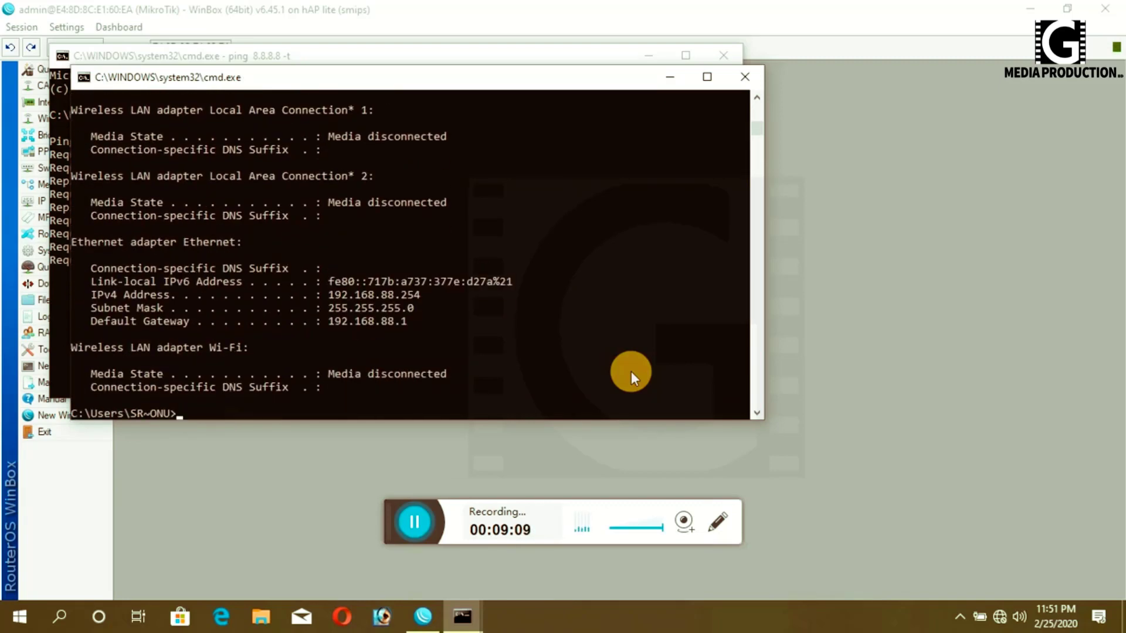
- Run ipconfig /renew, which times out without reaching a DHCP server
key(Up)
text(/re)
text(new)
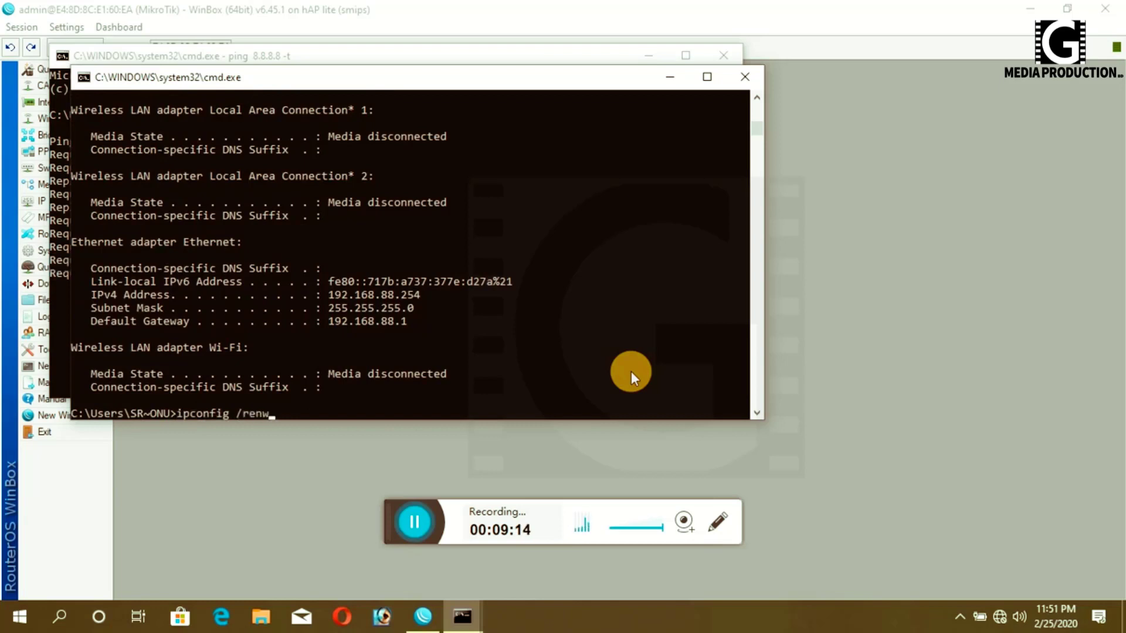
key(Return)
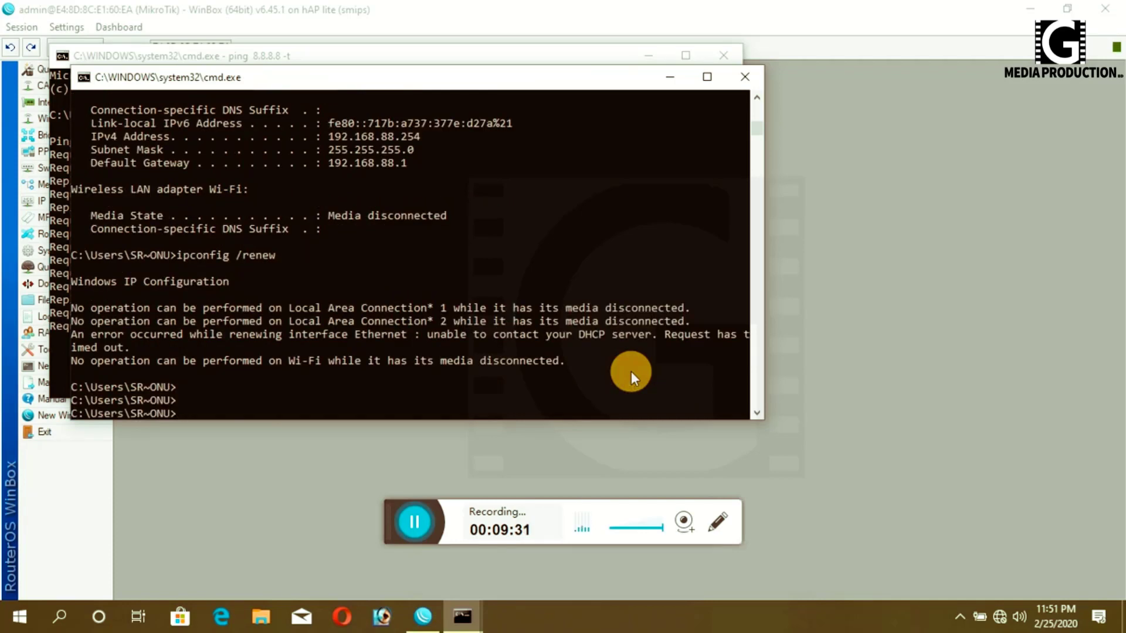
- Rerun plain ipconfig showing Ethernet still at 192.168.88.254, then minimize the window
key(Up)
key(BackSpace)
key(BackSpace)
key(BackSpace)
key(BackSpace)
key(BackSpace)
key(BackSpace)
key(BackSpace)
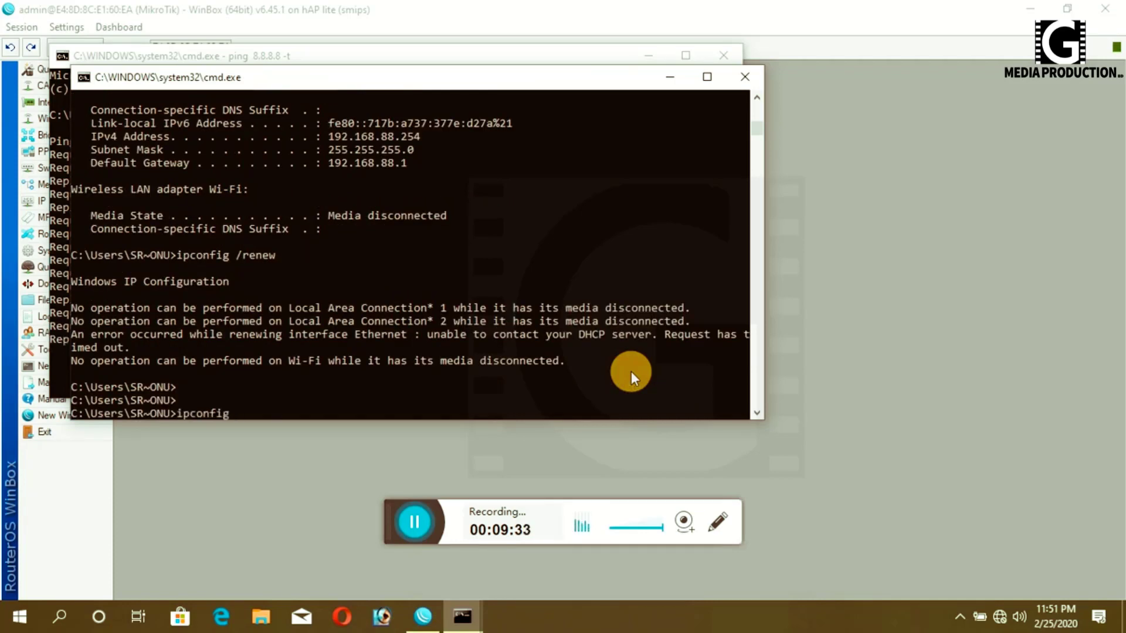
key(Return)
key(Up)
key(Return)
key(Up)
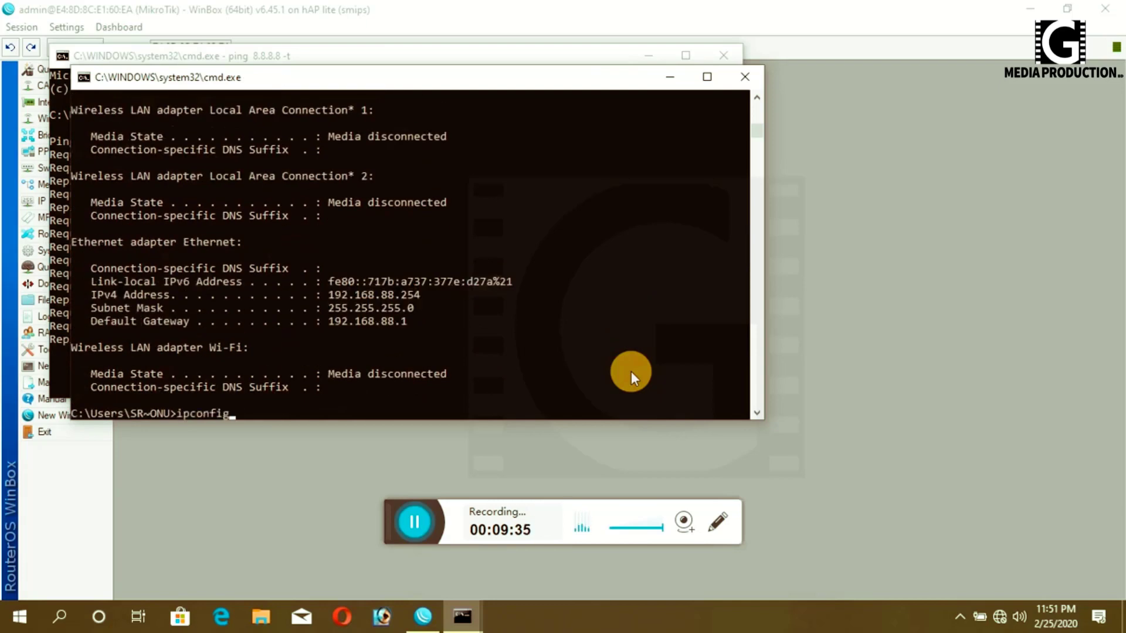
key(Escape)
key(Up)
key(Escape)
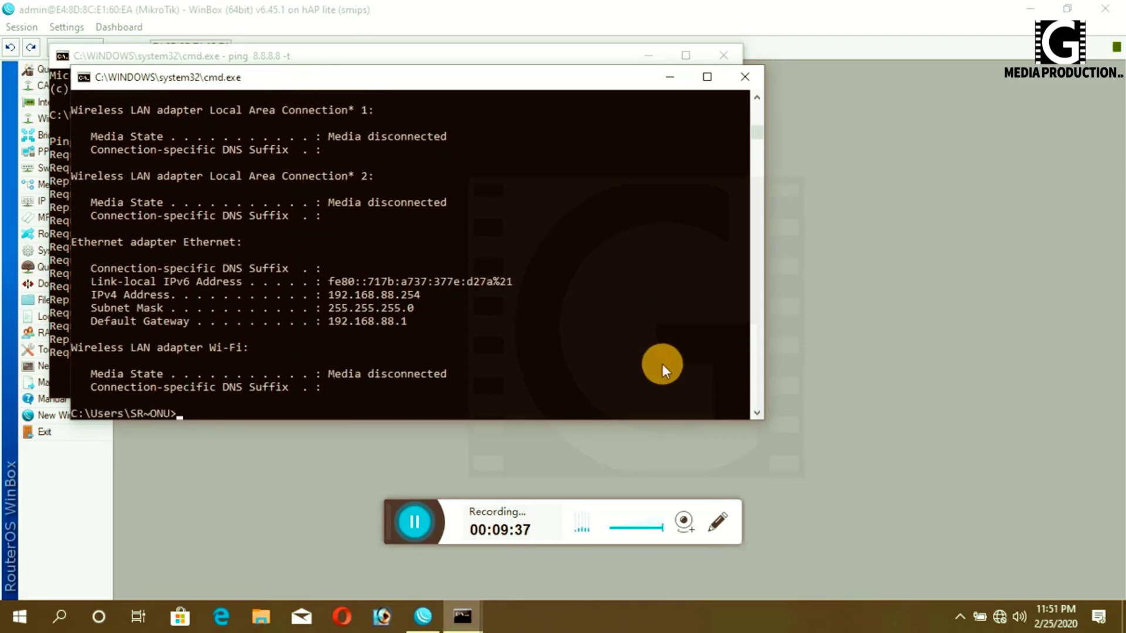
click(662, 76)
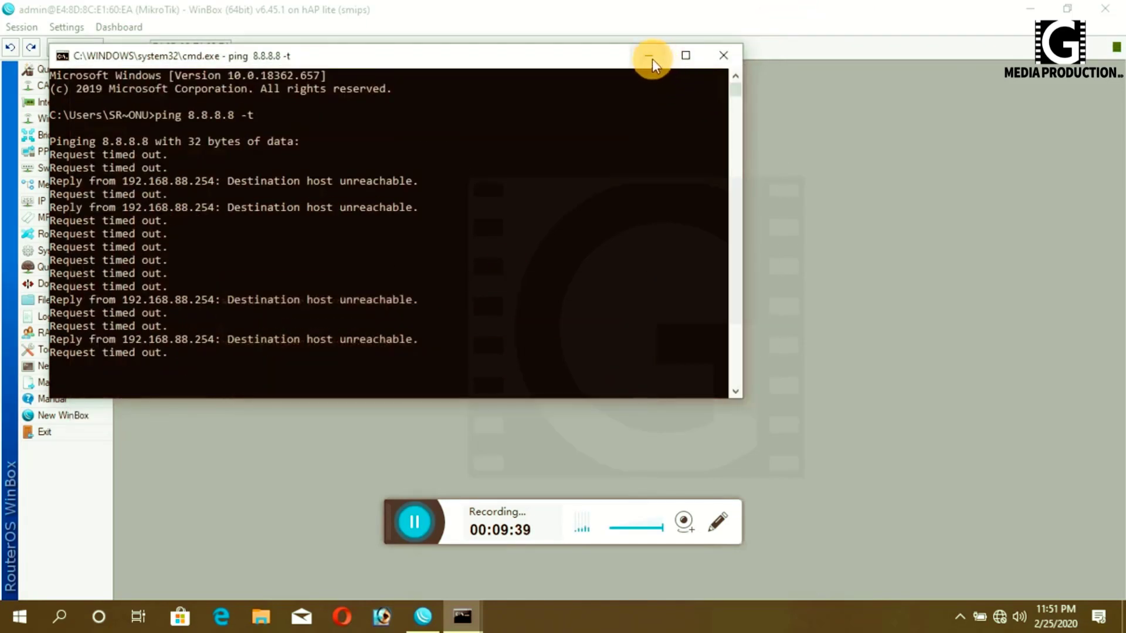
- Review the router's IP address list, then open the Interfaces list with bridge1, ether1_WAN and LAN ports
click(650, 56)
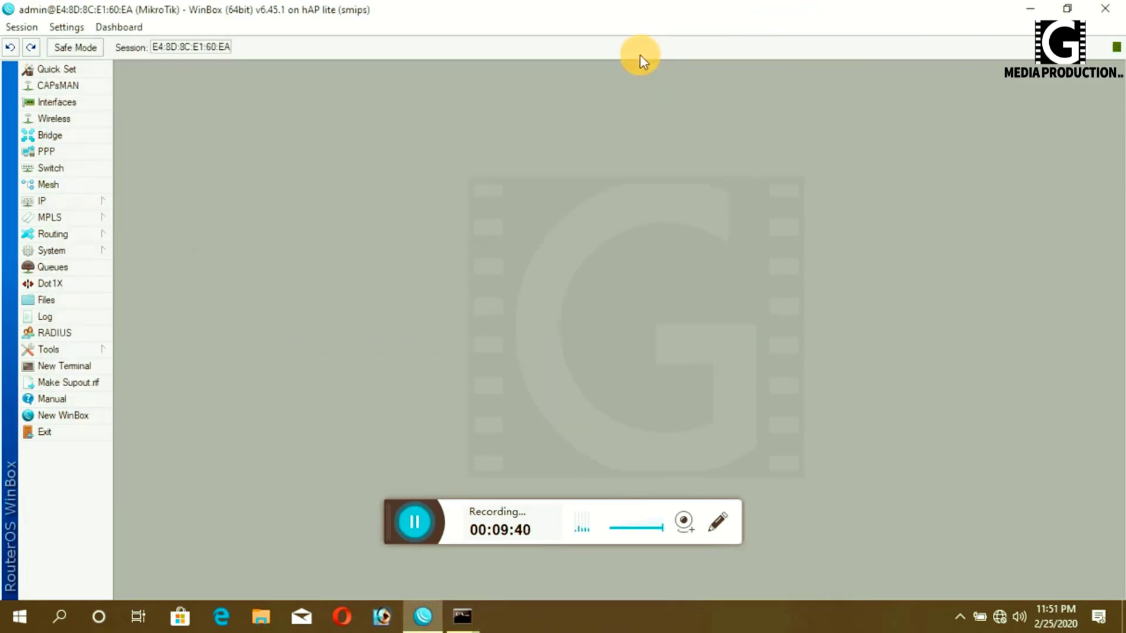
click(52, 197)
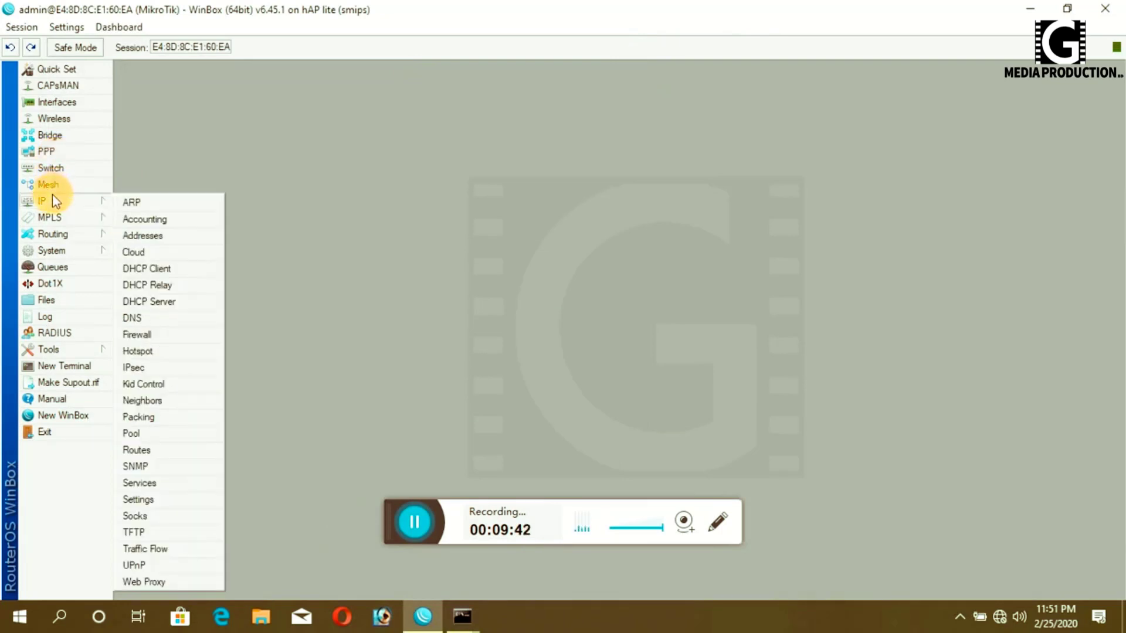
click(143, 235)
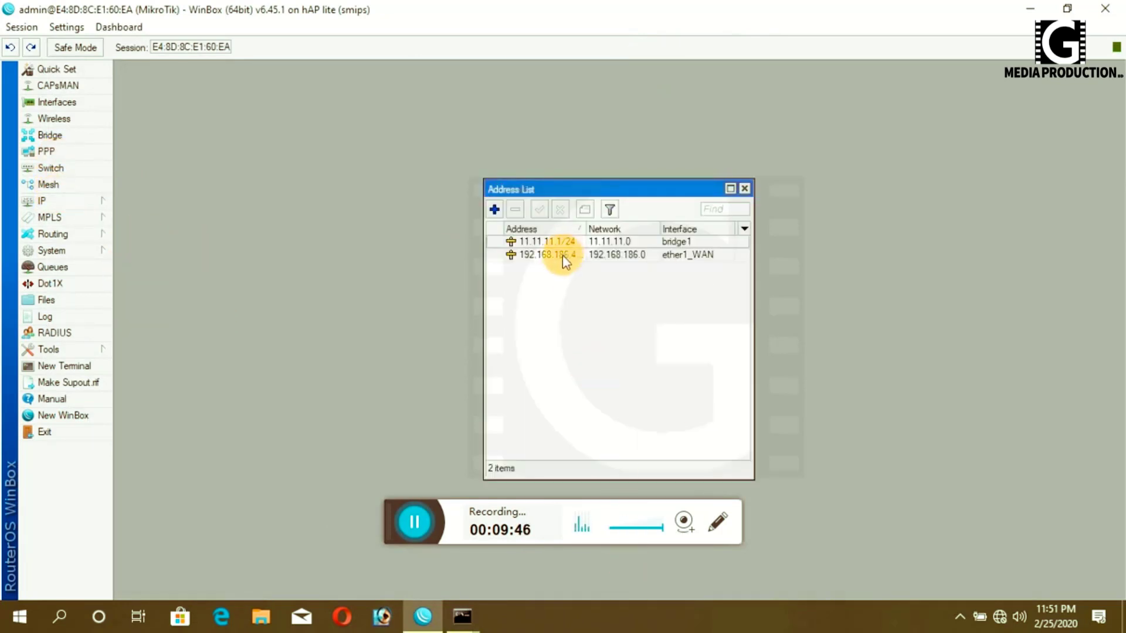
click(744, 189)
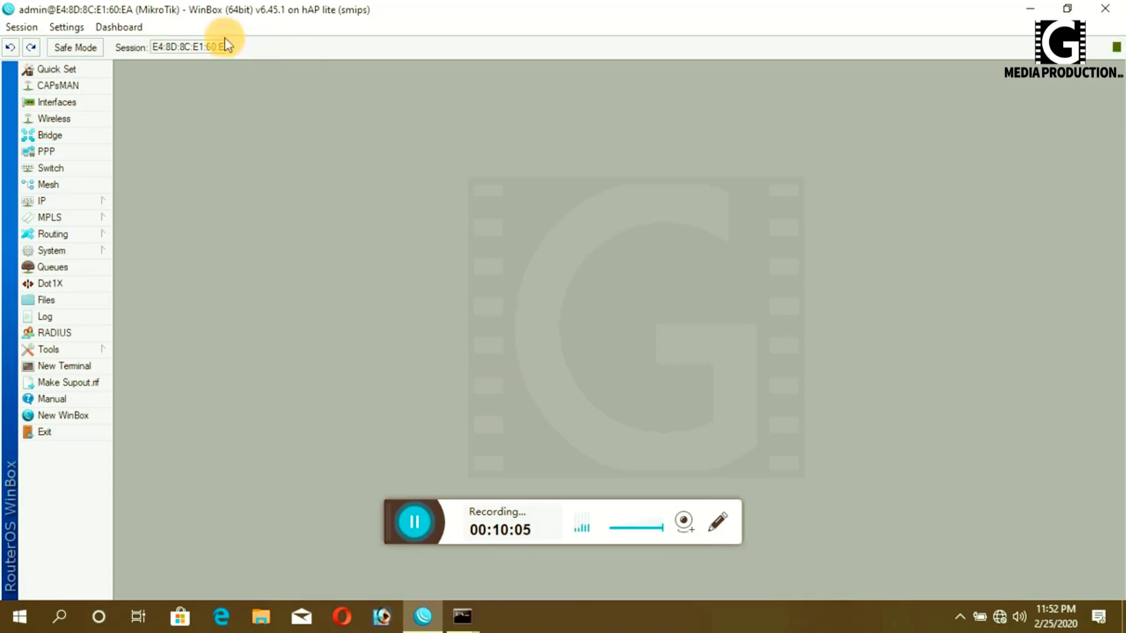
click(56, 104)
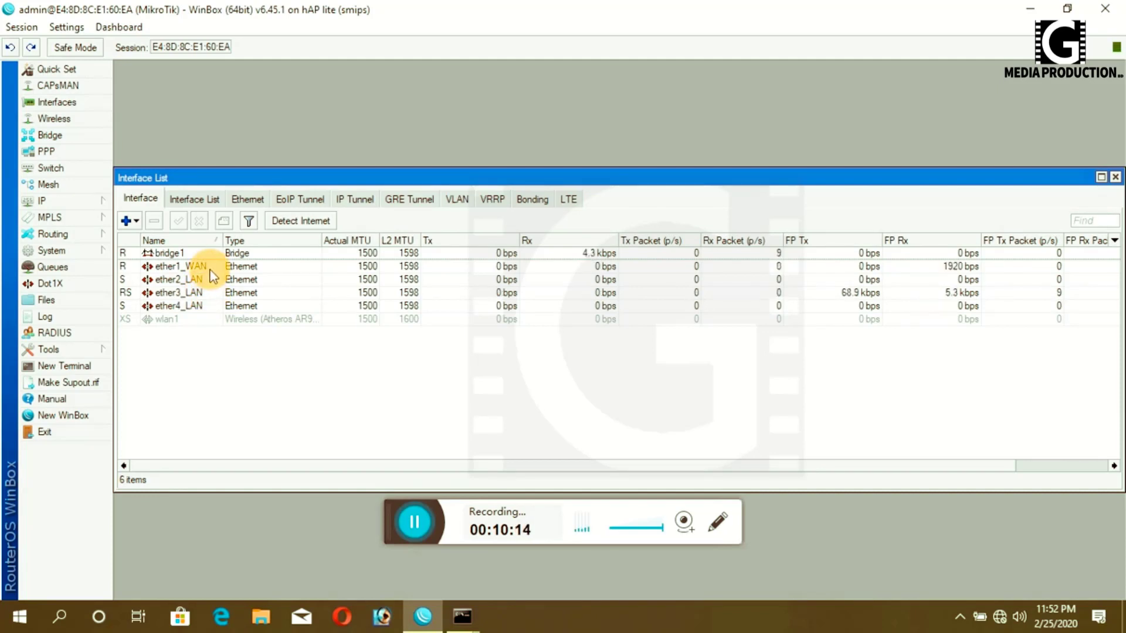
- Inspect the 11.11.11.1/24 LAN address and the router's DNS settings
click(50, 205)
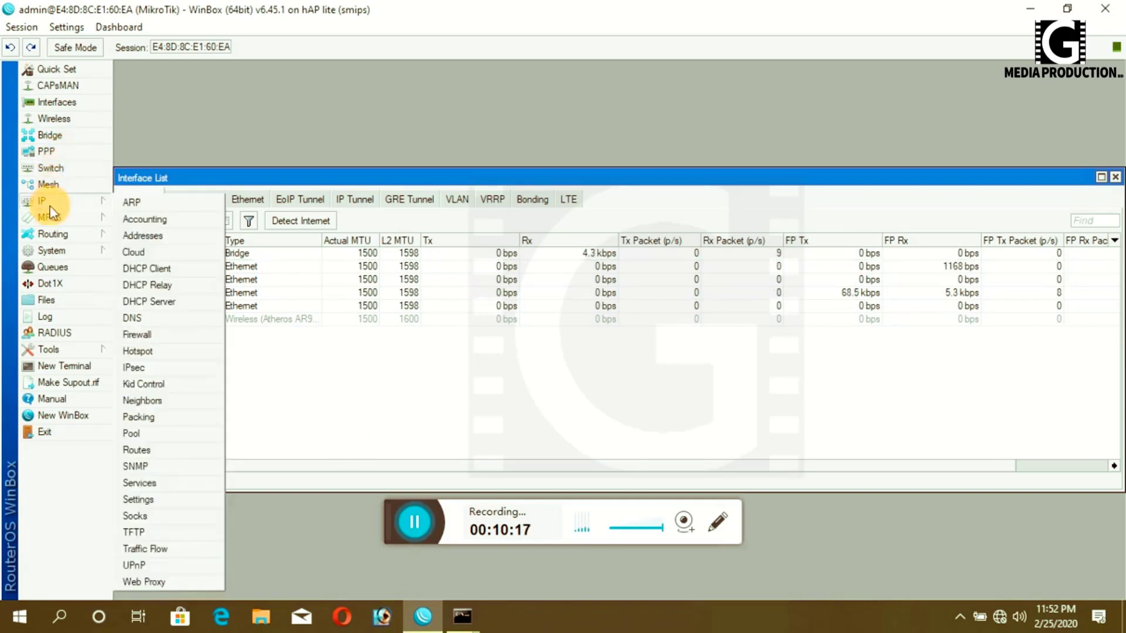
click(140, 235)
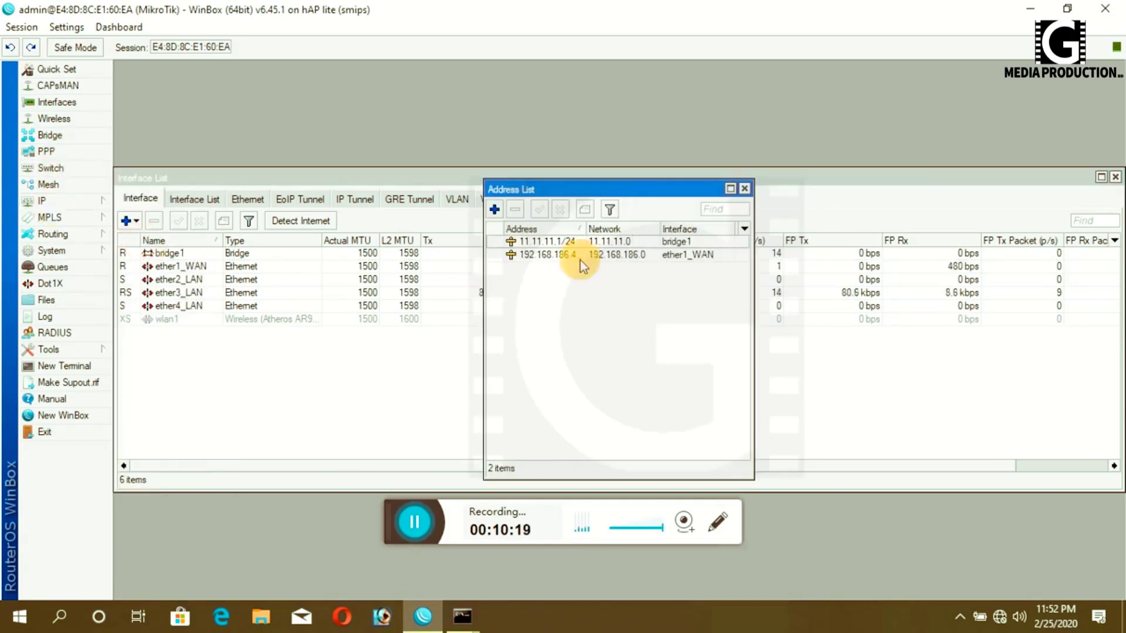
double_click(547, 241)
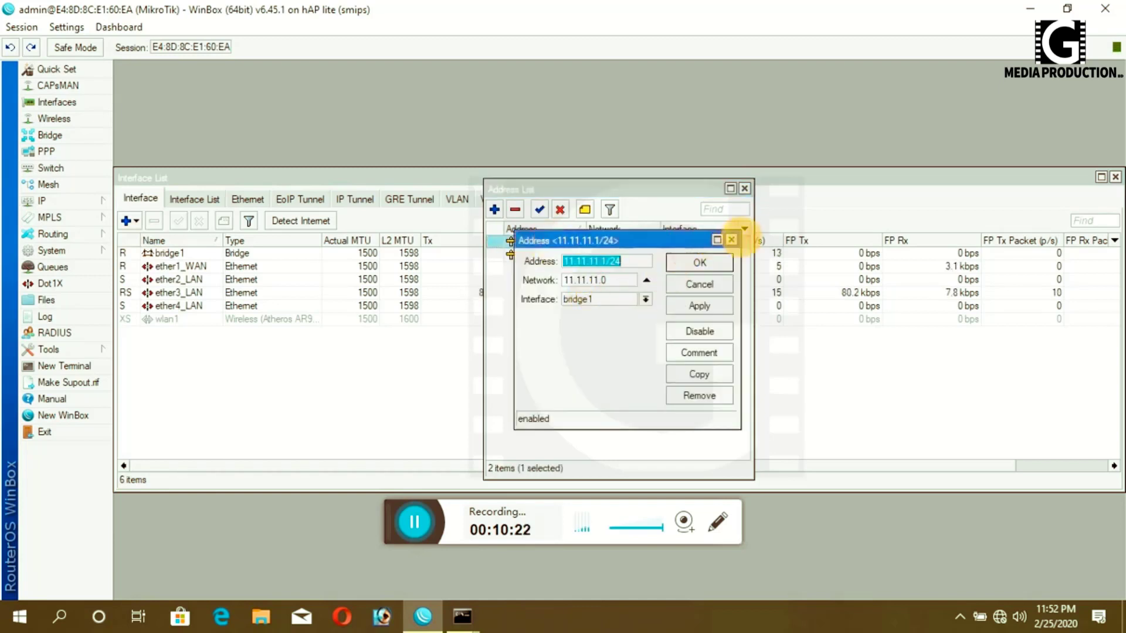
click(731, 240)
click(744, 189)
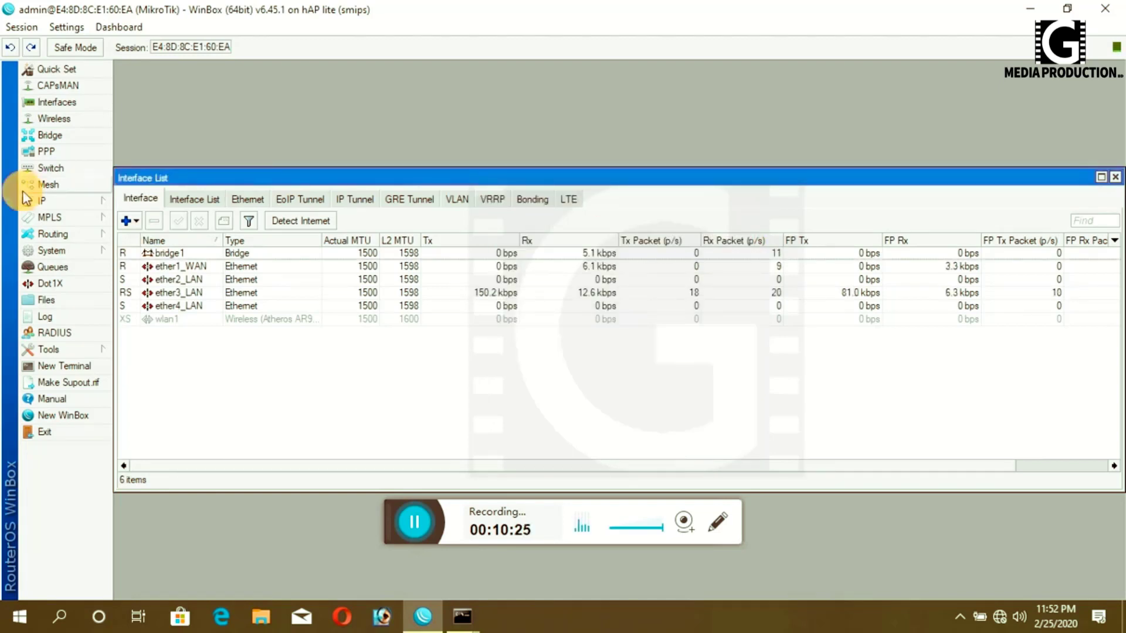
click(28, 199)
click(141, 320)
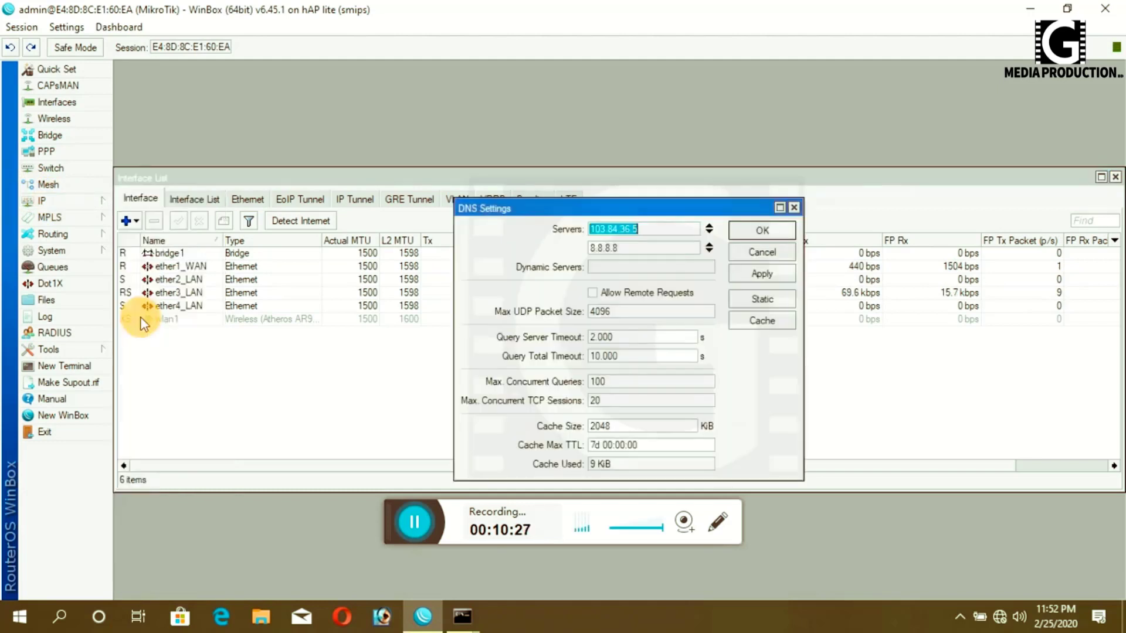
click(794, 208)
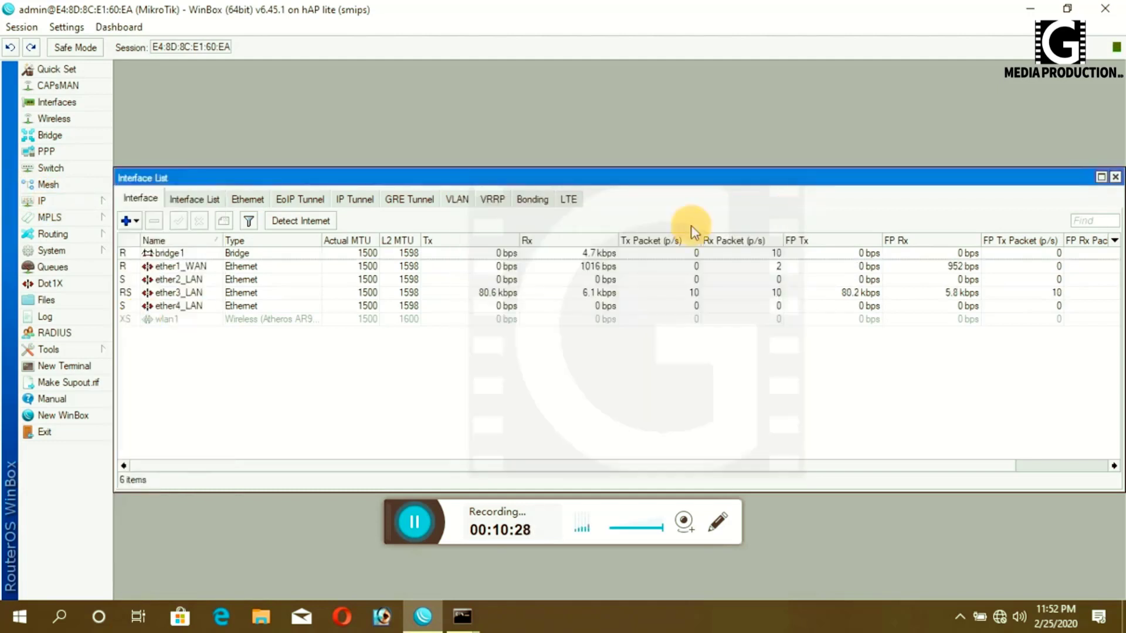
- Open the 0.0.0.0/0 default route via 192.168.186.1 and apply its settings
click(47, 201)
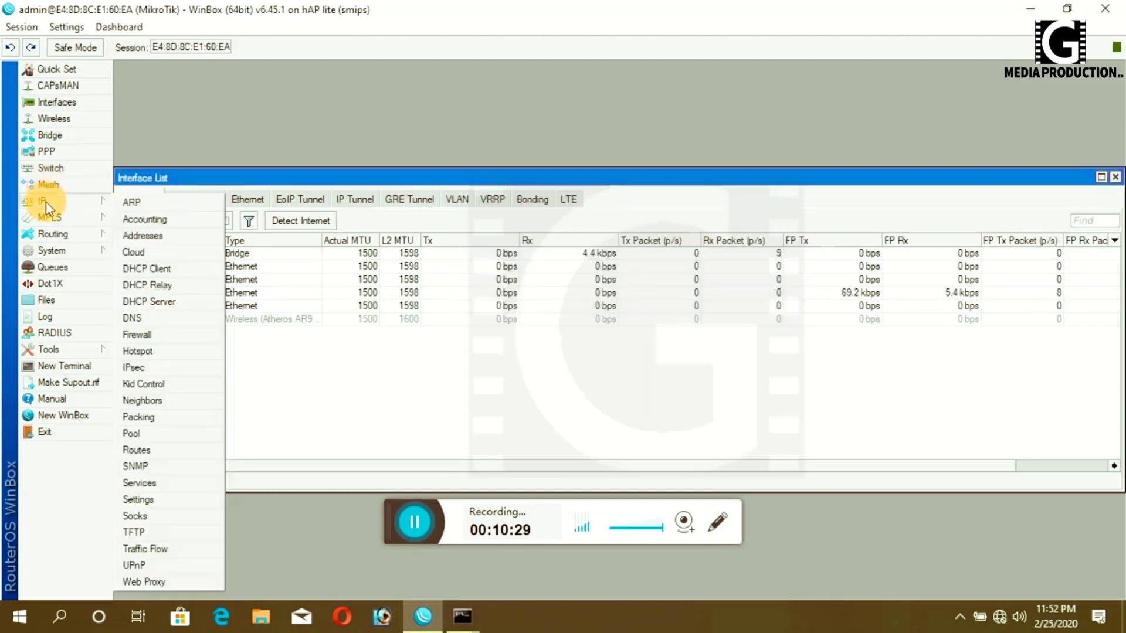
click(137, 450)
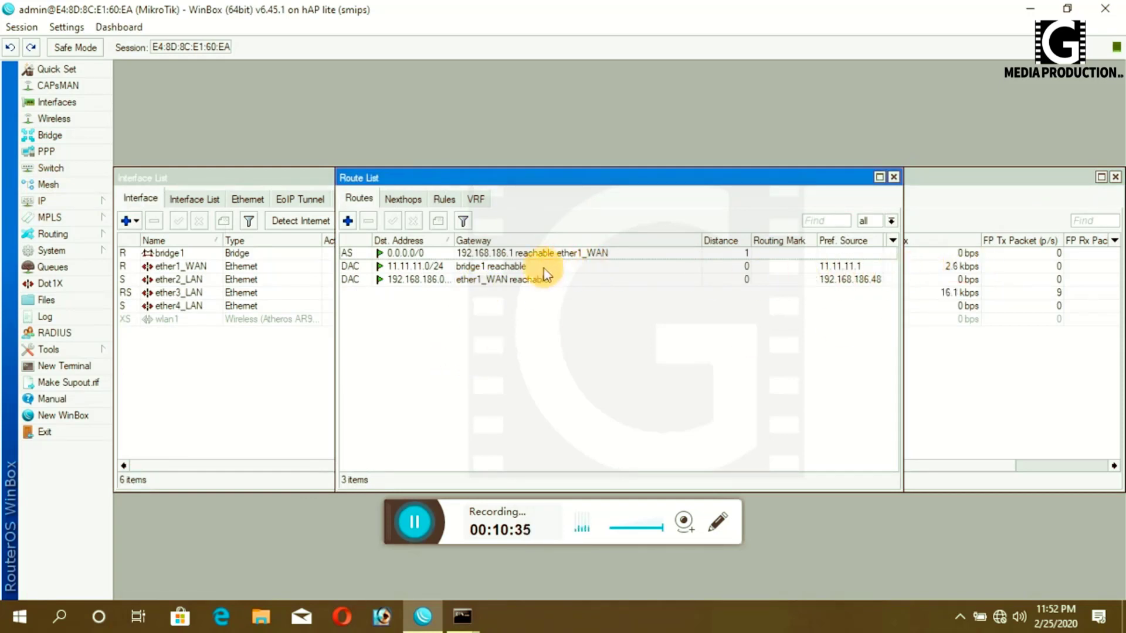
click(488, 254)
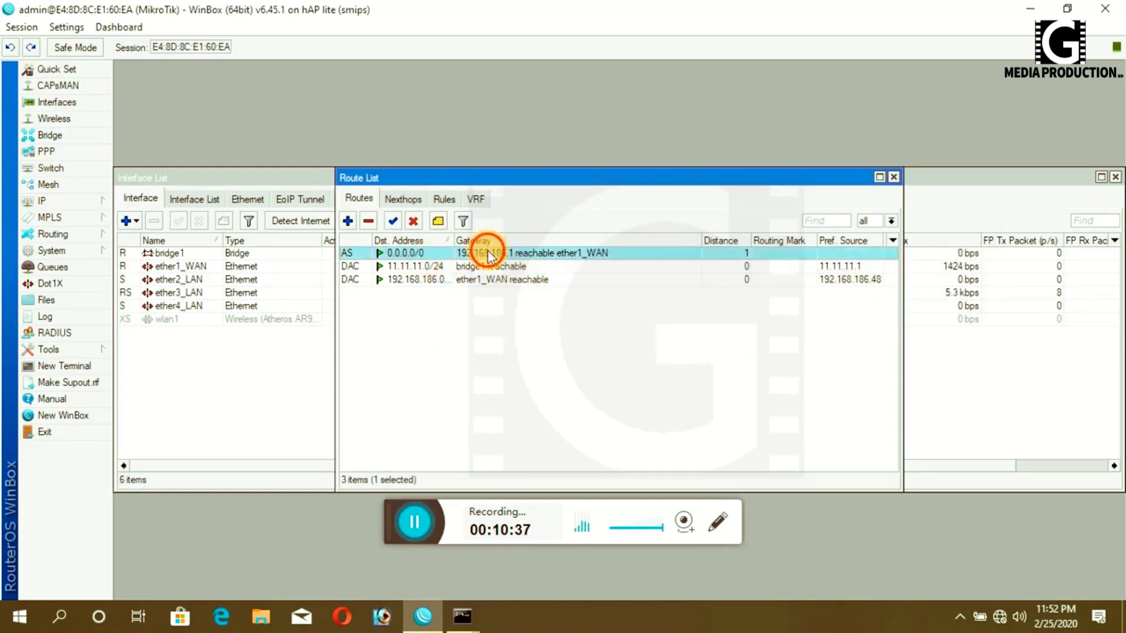
double_click(488, 254)
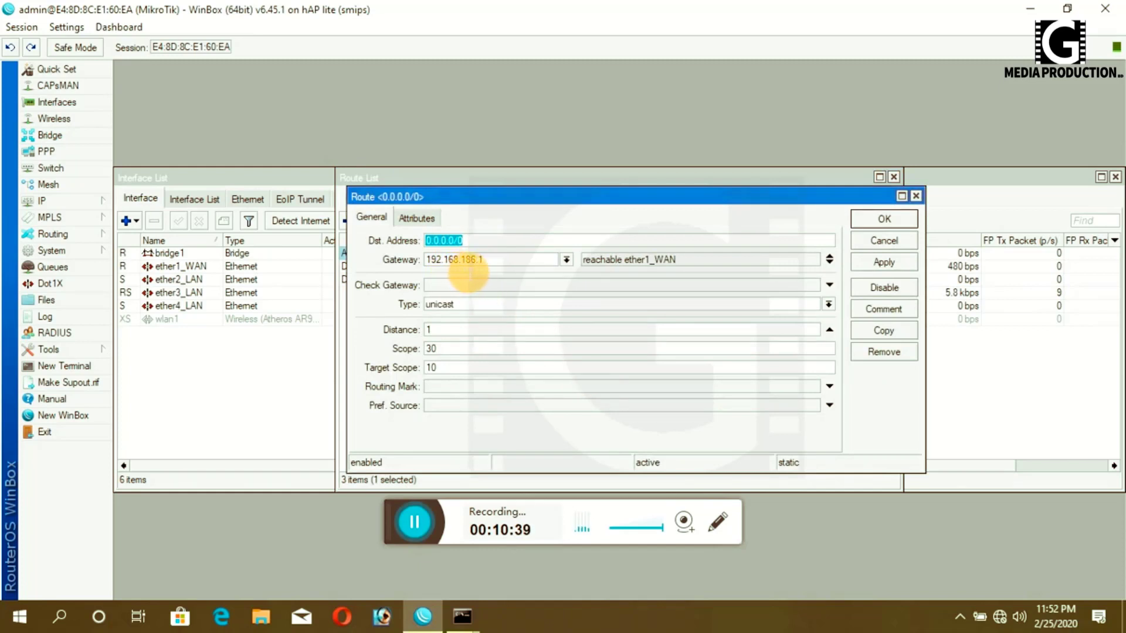
click(882, 263)
click(885, 220)
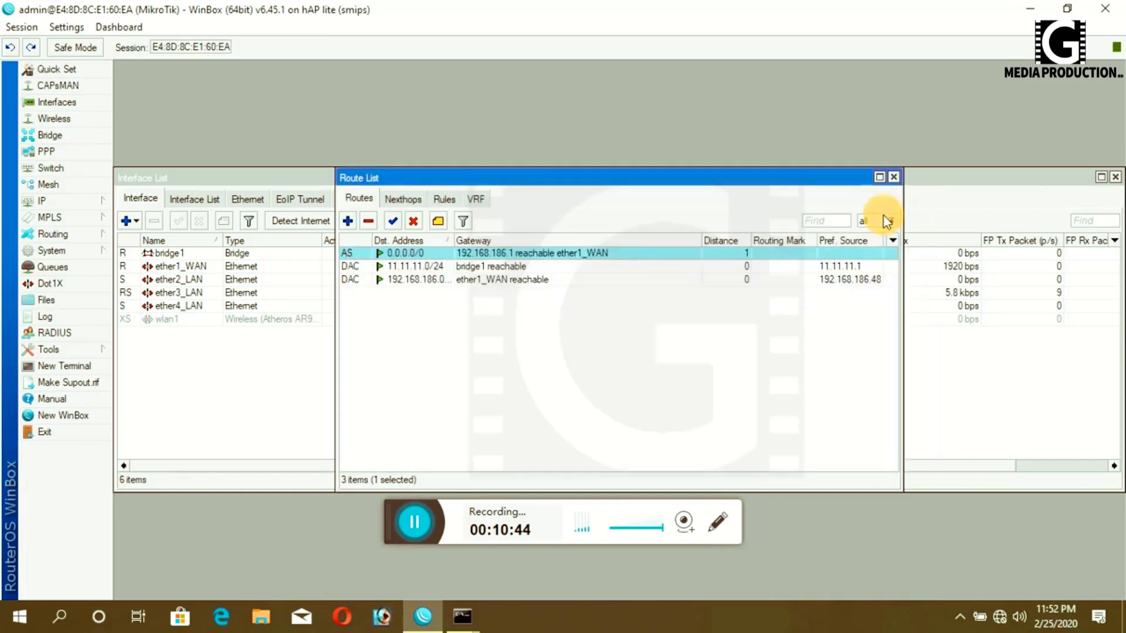
click(52, 203)
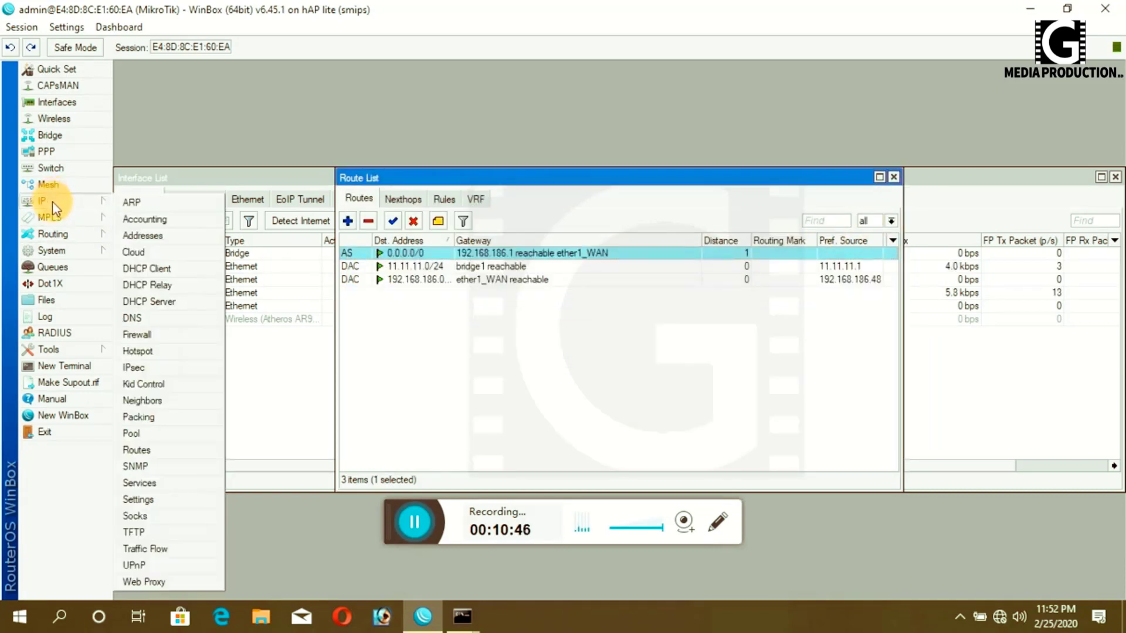
- Remove the existing dhcp1 server from the DHCP Server list
click(149, 301)
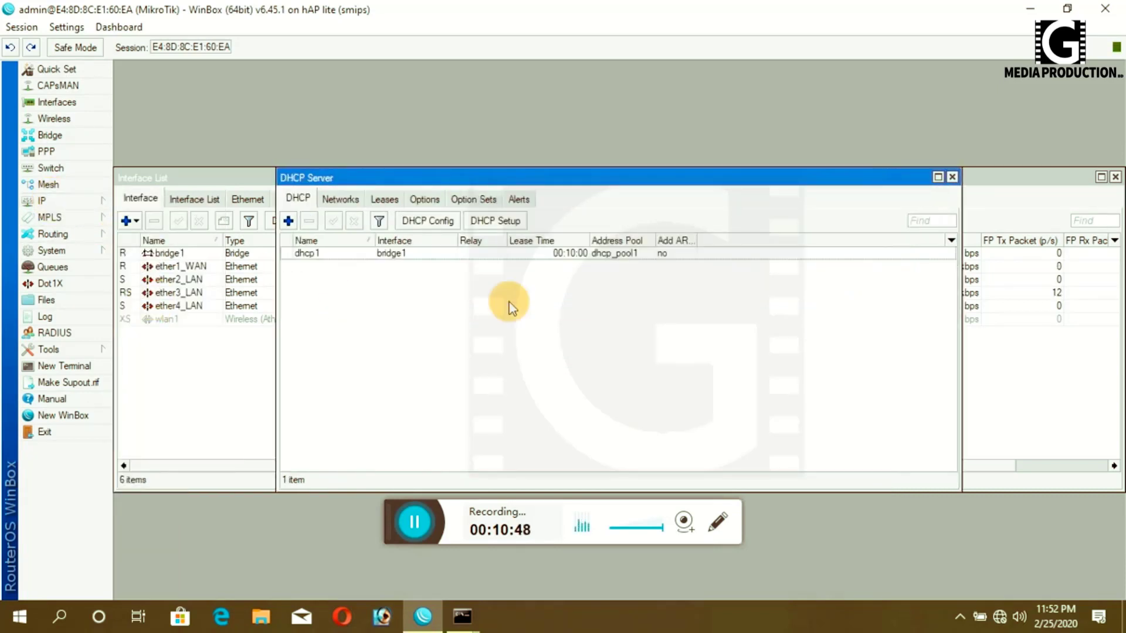
click(311, 255)
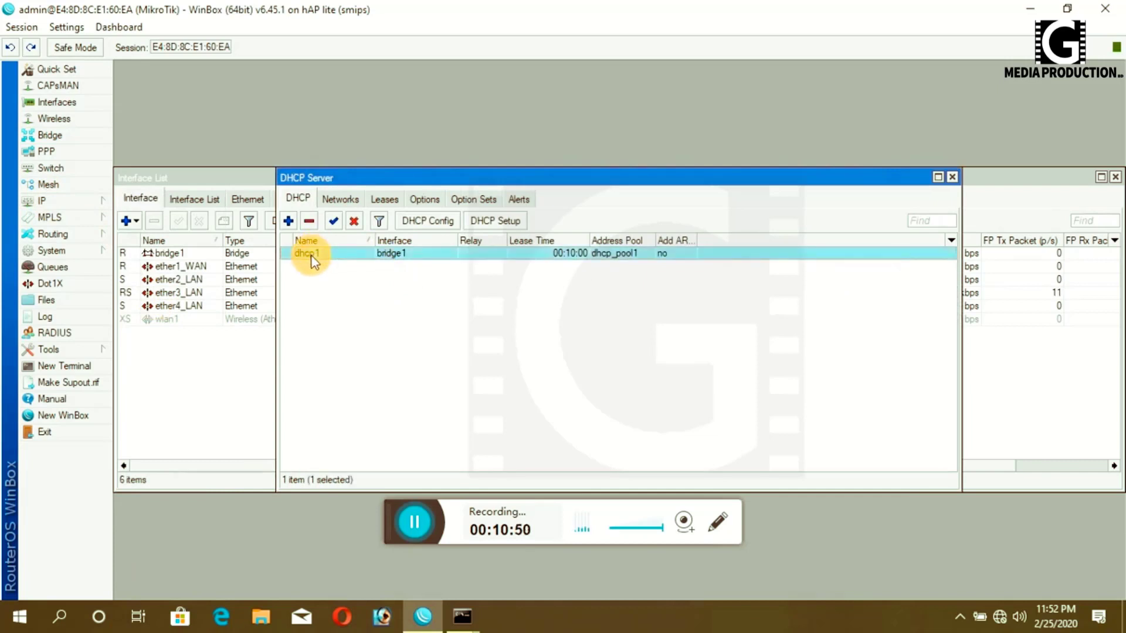
click(309, 221)
- Rerun DHCP Setup on bridge1 with 11.11.11.0/24, gateway 11.11.11.1 and default pool, DNS and lease
click(482, 223)
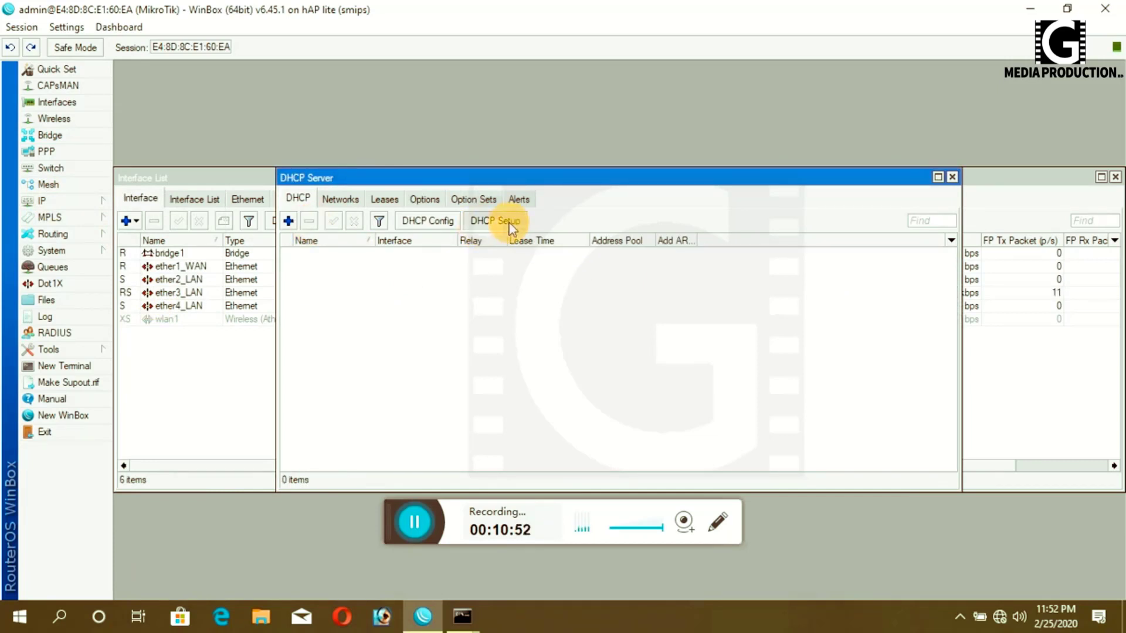
click(659, 367)
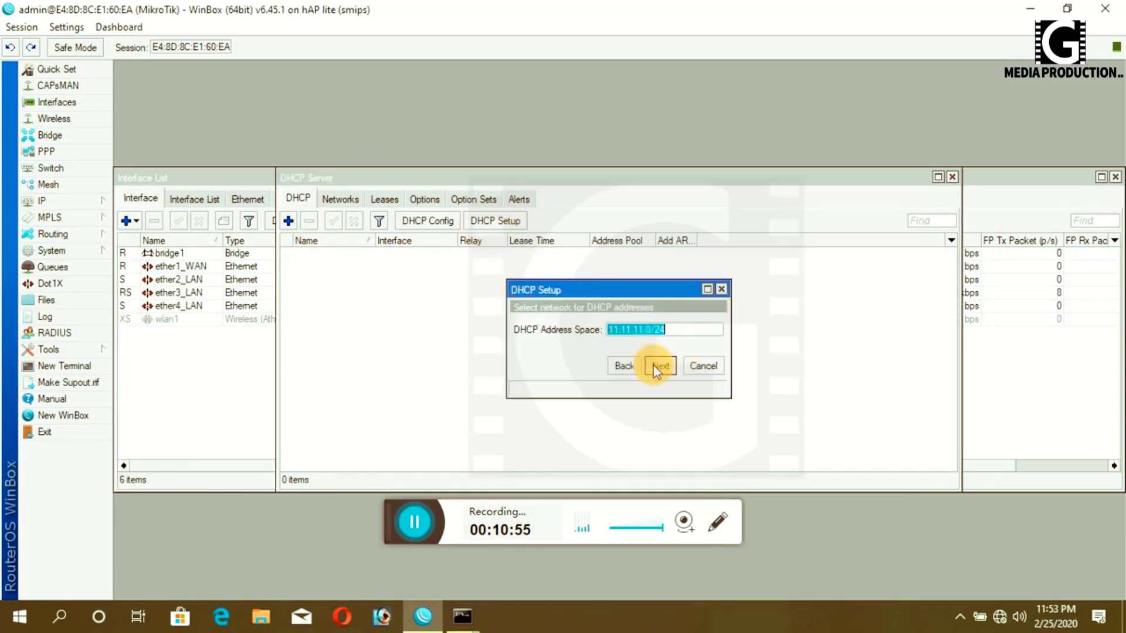
click(659, 367)
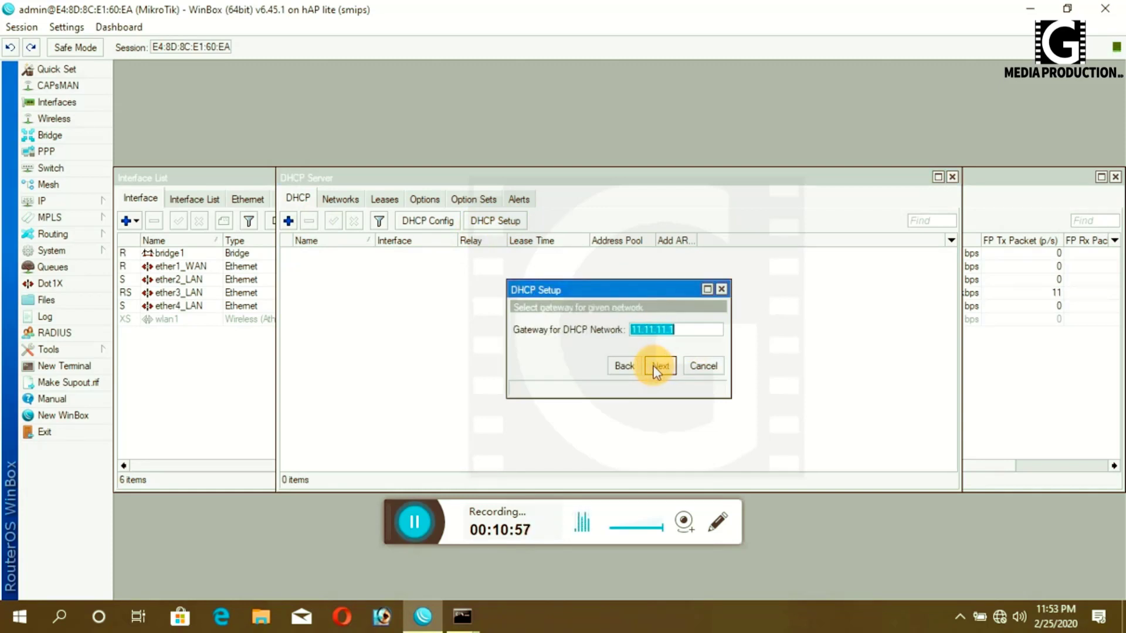
click(658, 369)
click(657, 368)
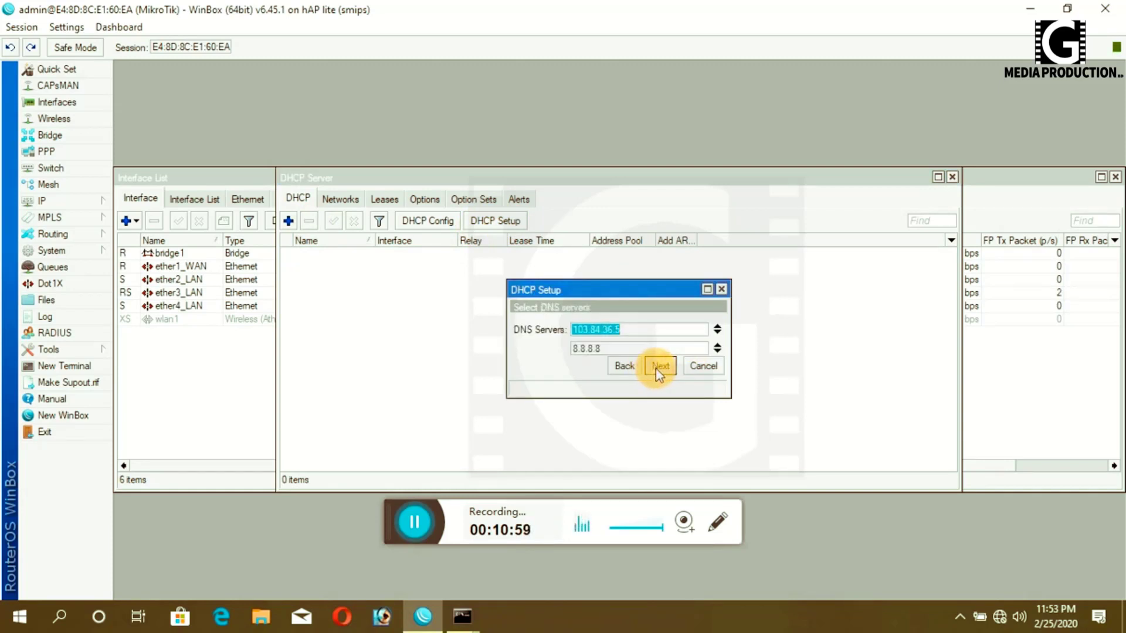
click(656, 368)
click(656, 368)
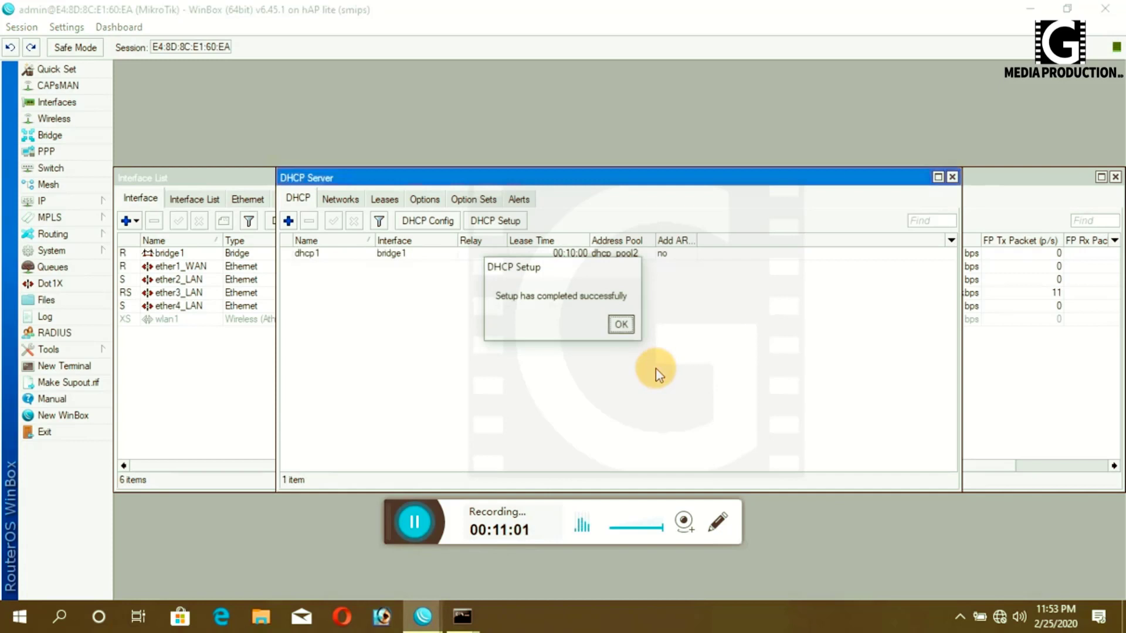
click(621, 324)
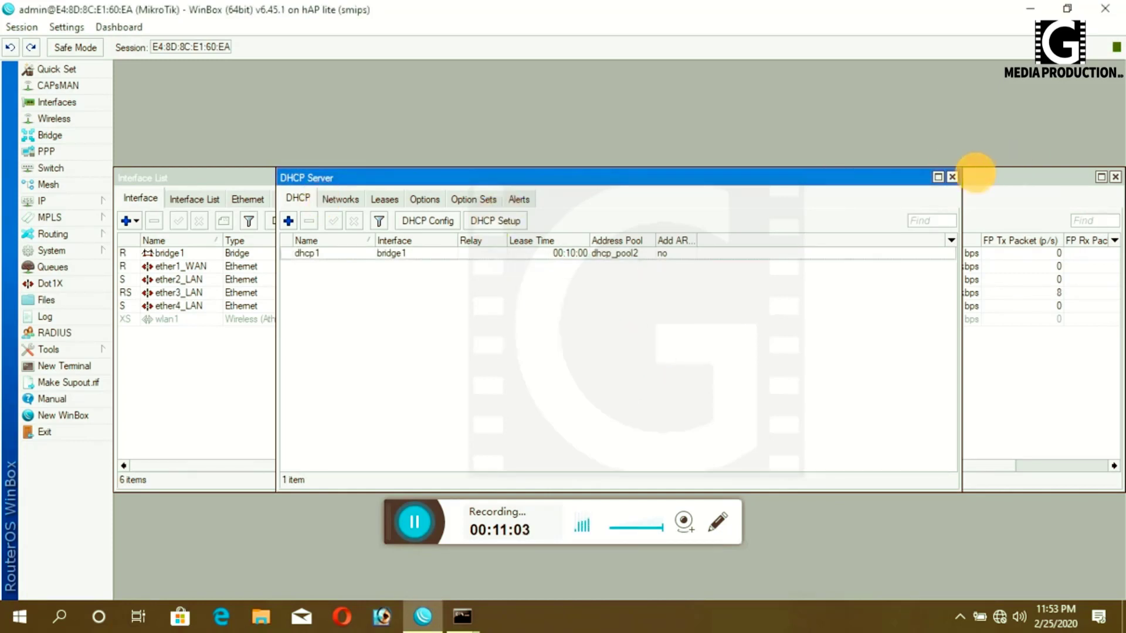
click(952, 176)
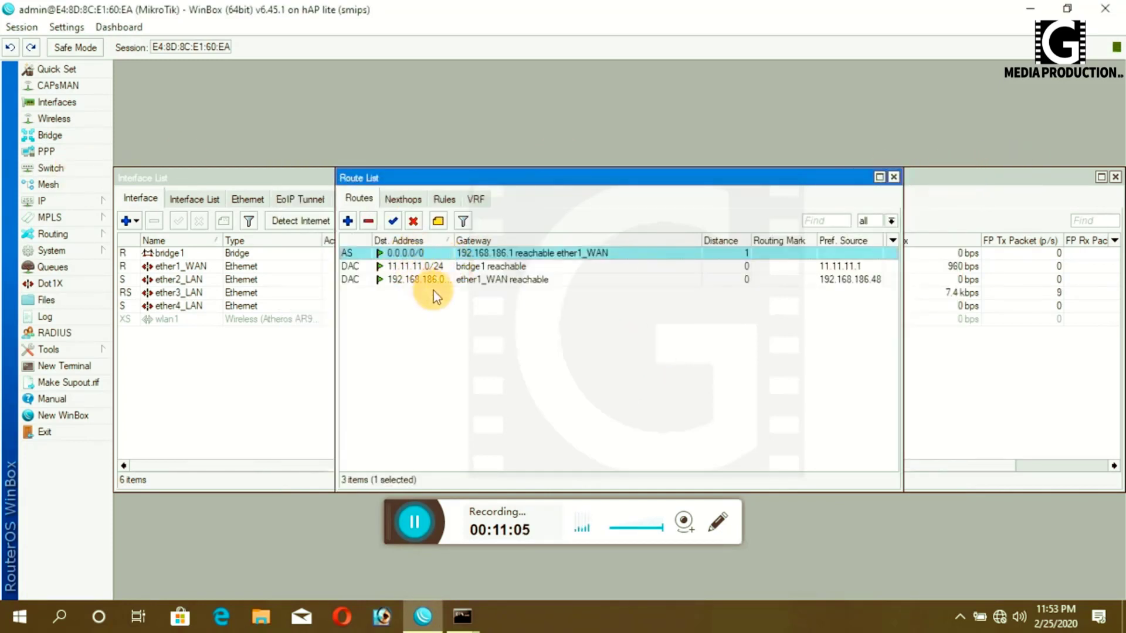
- Review the router's IP address list, then close it and the route list
click(43, 205)
click(136, 237)
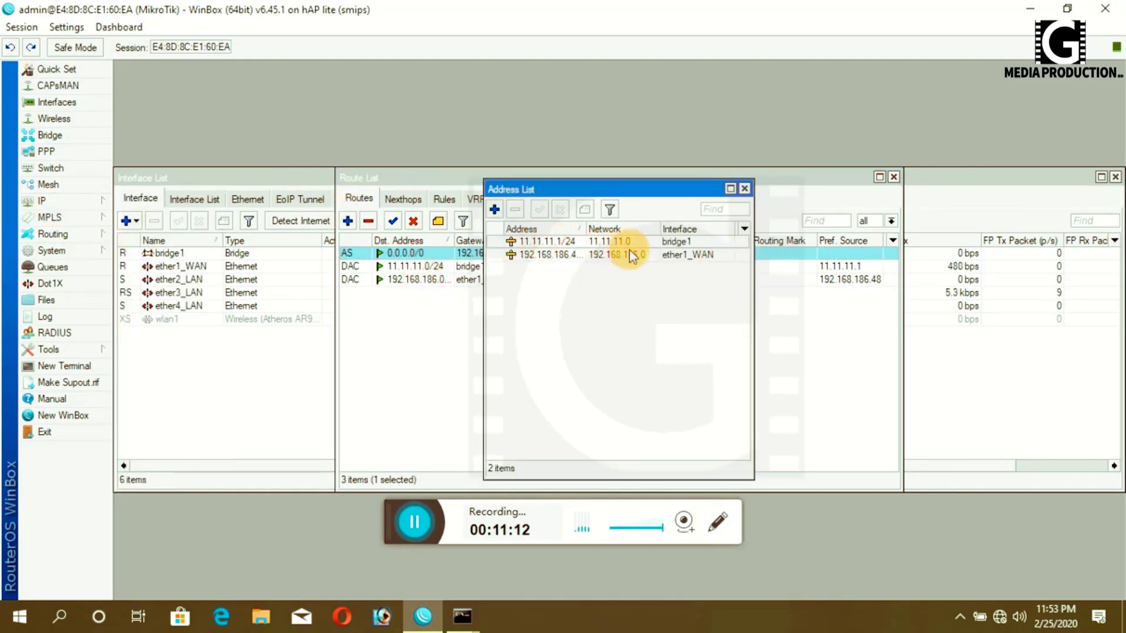
click(744, 189)
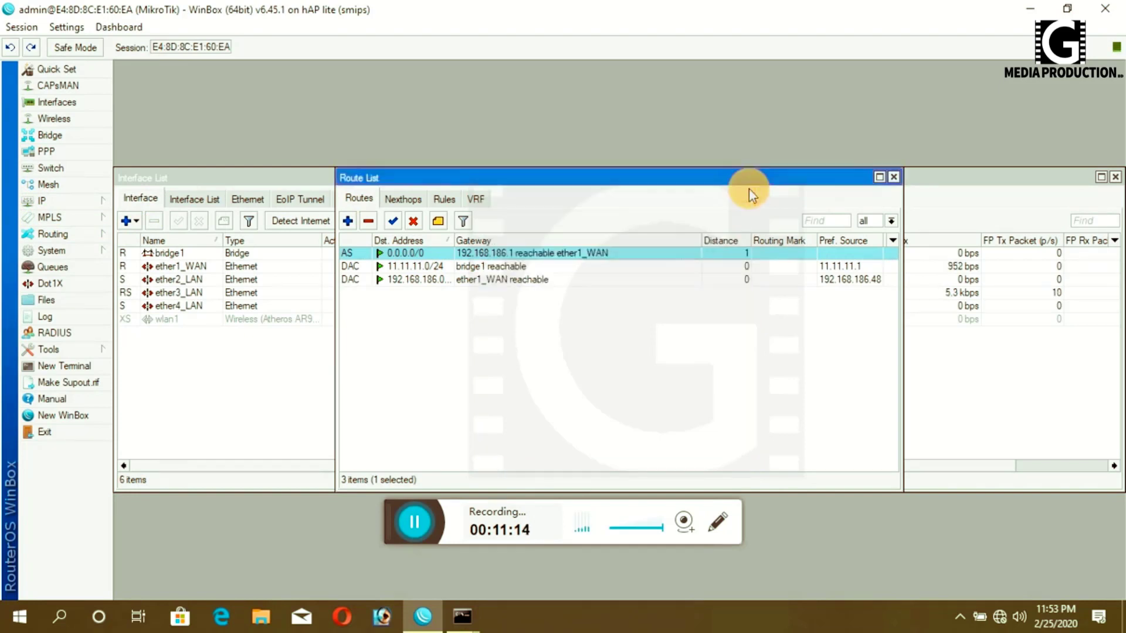
click(894, 177)
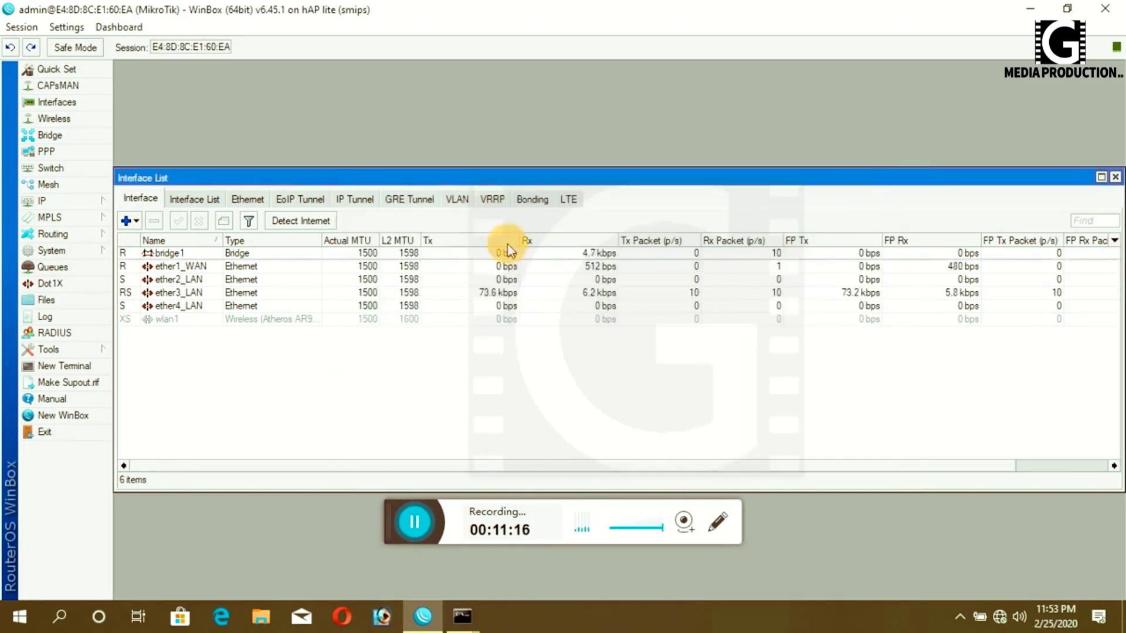
- Ping 8.8.8.8 from a new terminal, getting 24 ms replies, then close the terminal and interface list
click(71, 366)
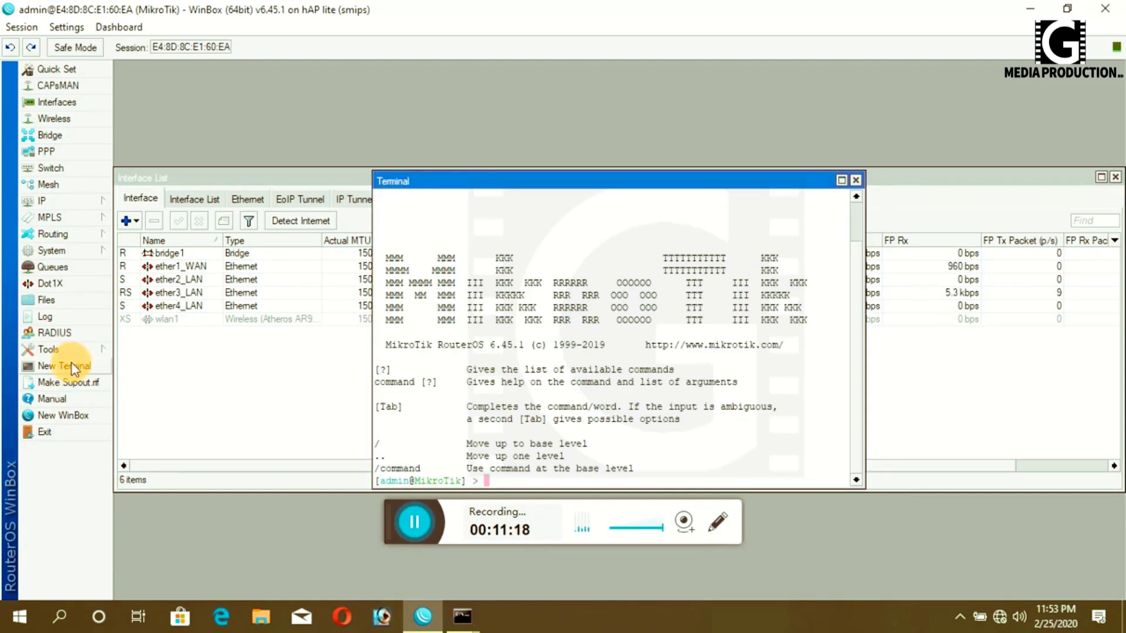
text(ping 8.8.8.8)
key(Return)
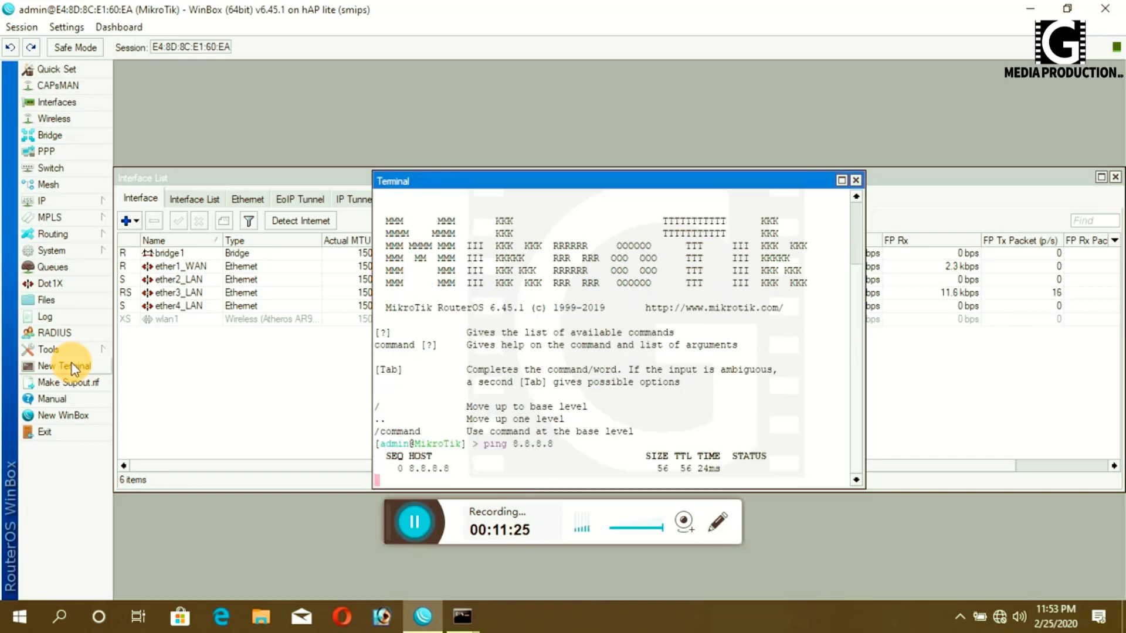
click(856, 180)
click(1116, 178)
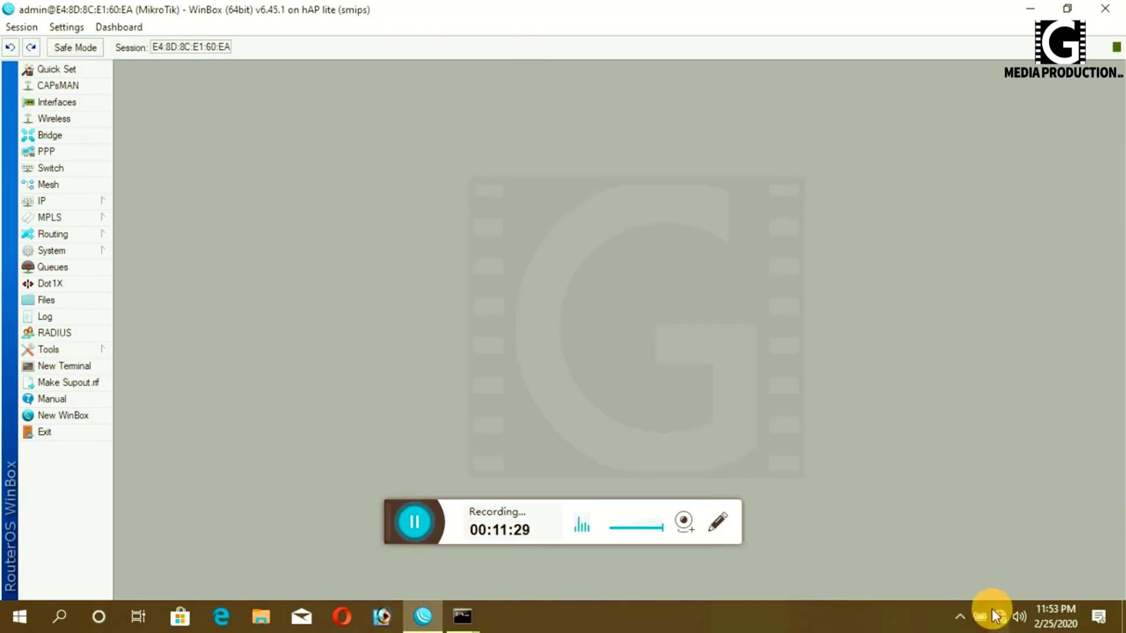
- Reach the Ethernet adapter's IPv4 properties through Network & Internet settings
click(998, 616)
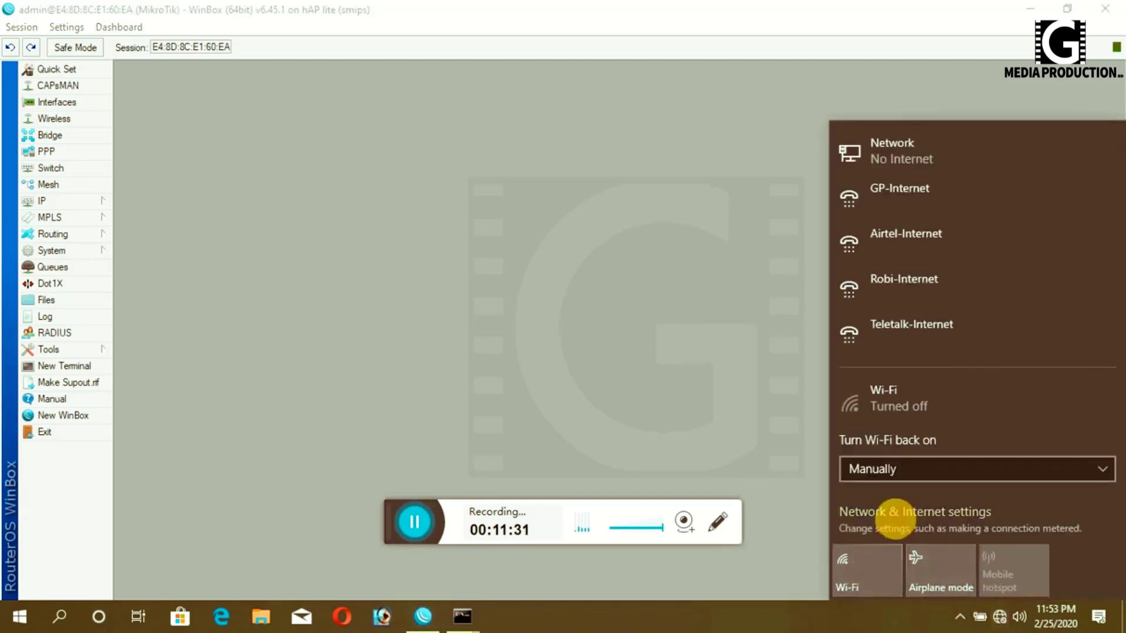
click(863, 153)
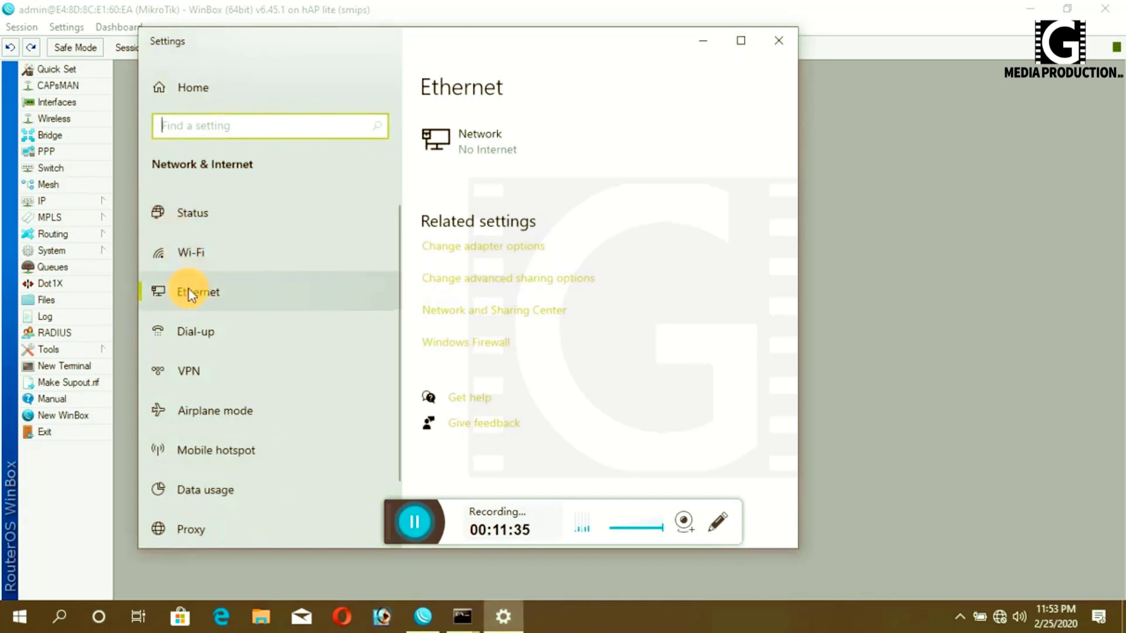
click(489, 249)
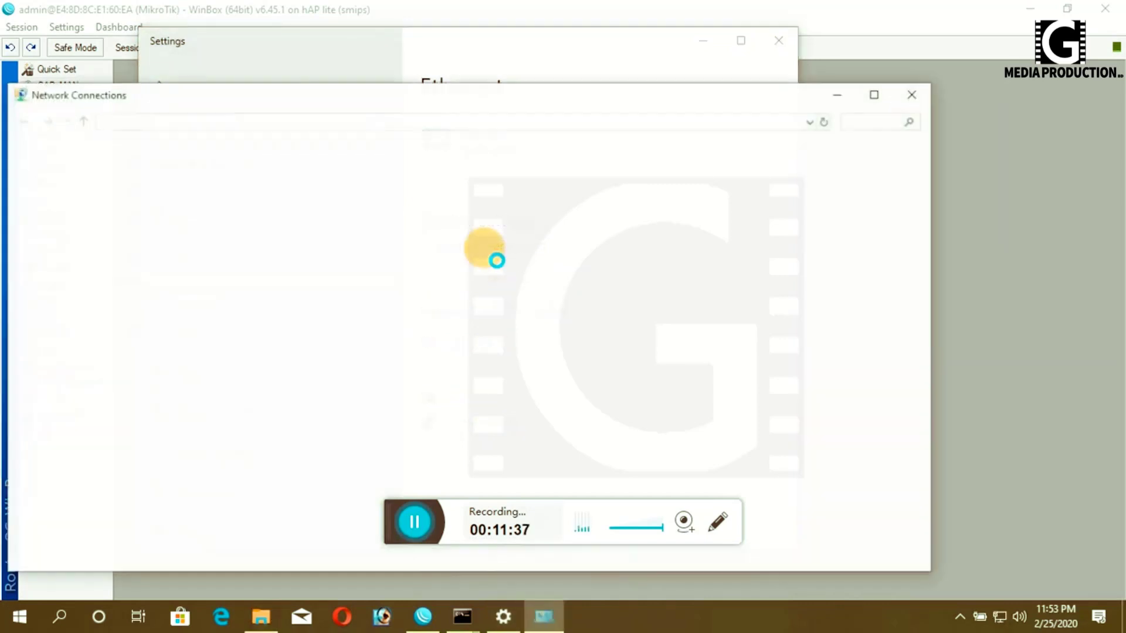
click(307, 181)
double_click(307, 182)
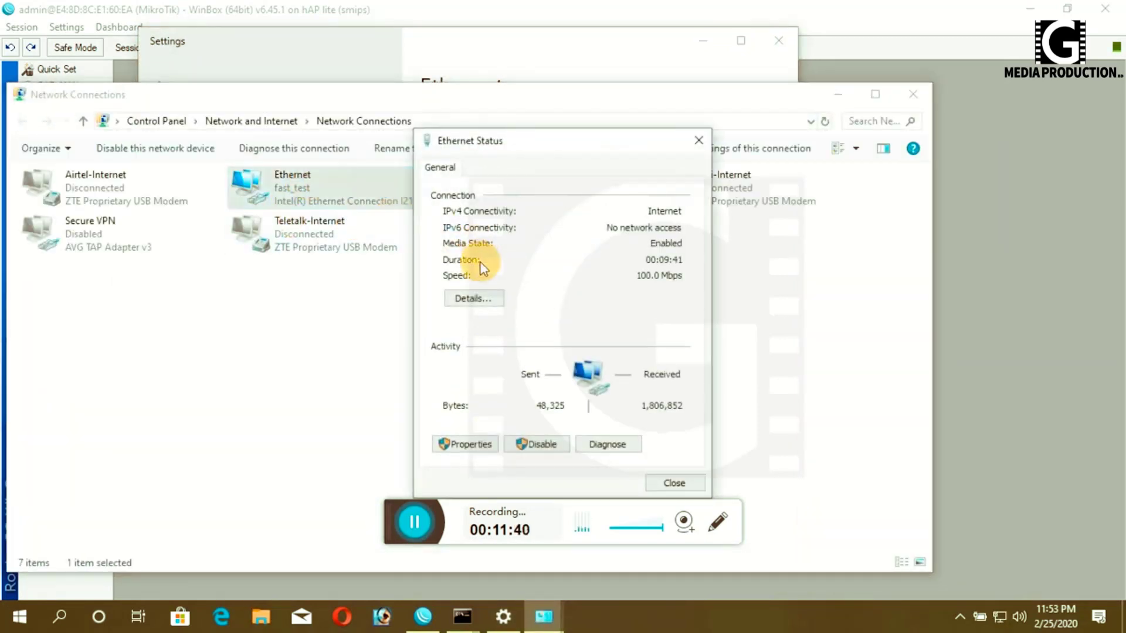
click(469, 447)
double_click(565, 324)
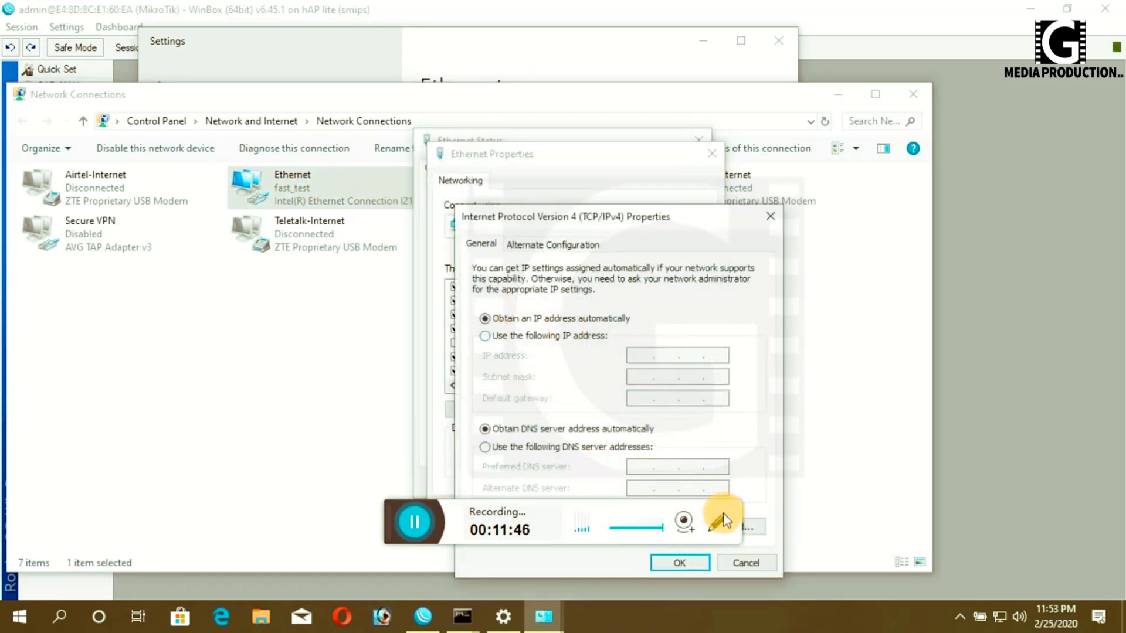
- Keep IPv4 set to obtain IP and DNS automatically, confirm, and clear all windows to the desktop
drag(659, 214, 719, 104)
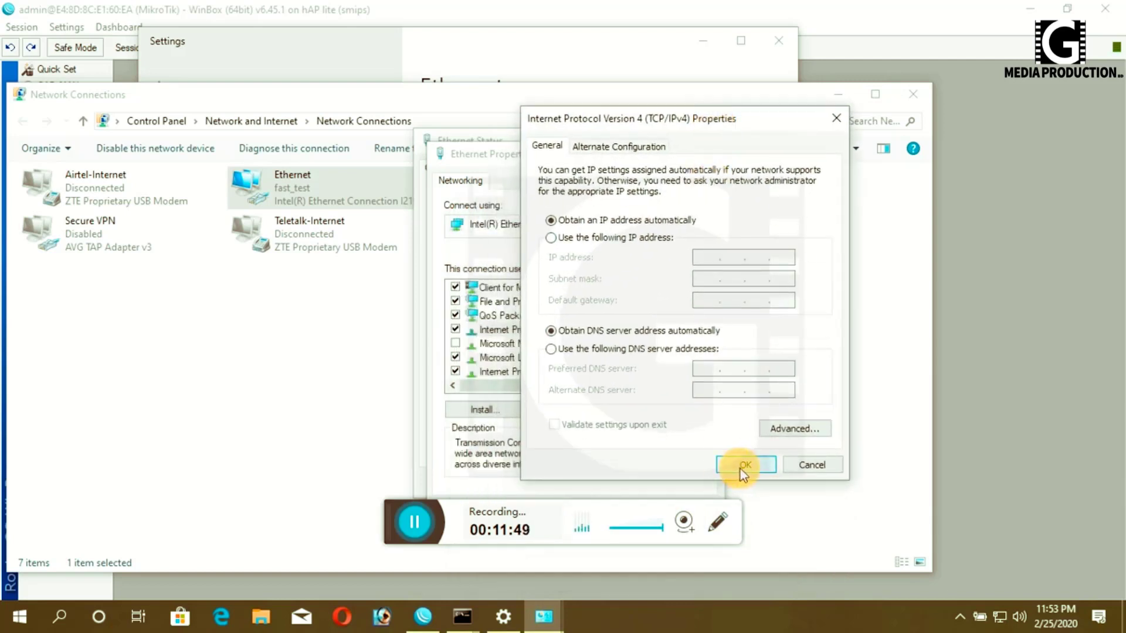
click(740, 469)
drag(651, 153, 775, 54)
click(744, 412)
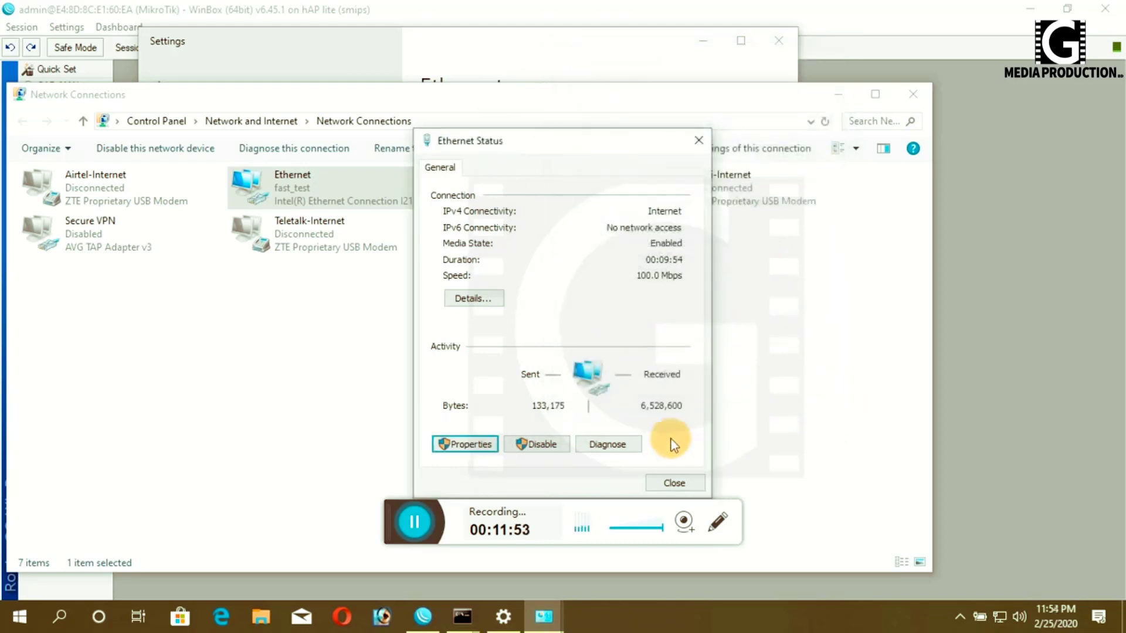
click(679, 487)
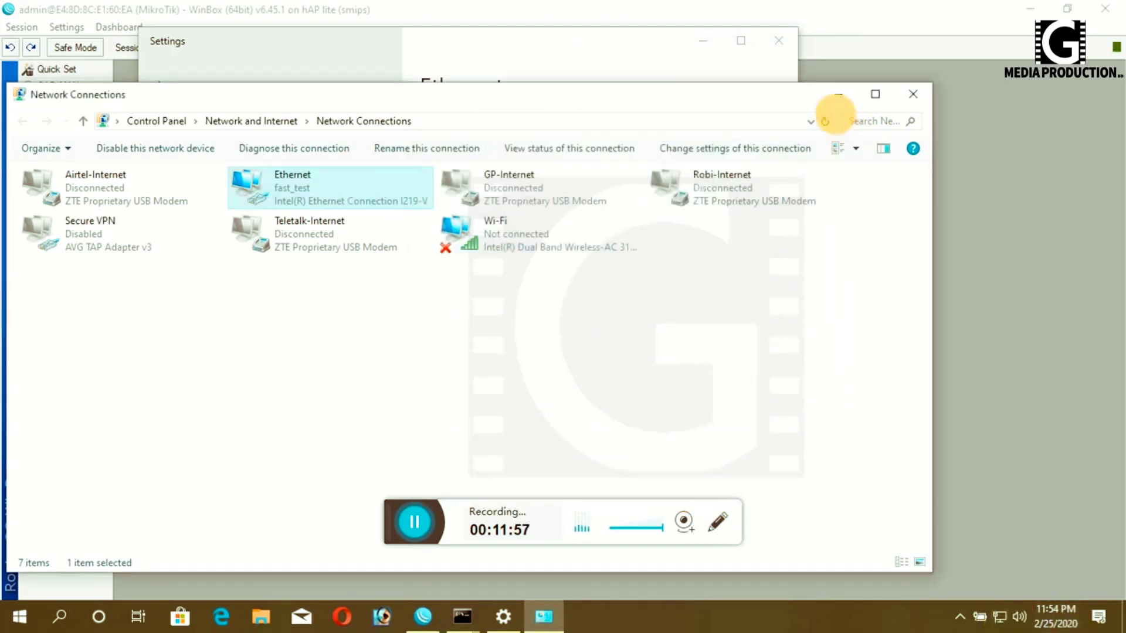
click(836, 100)
click(704, 39)
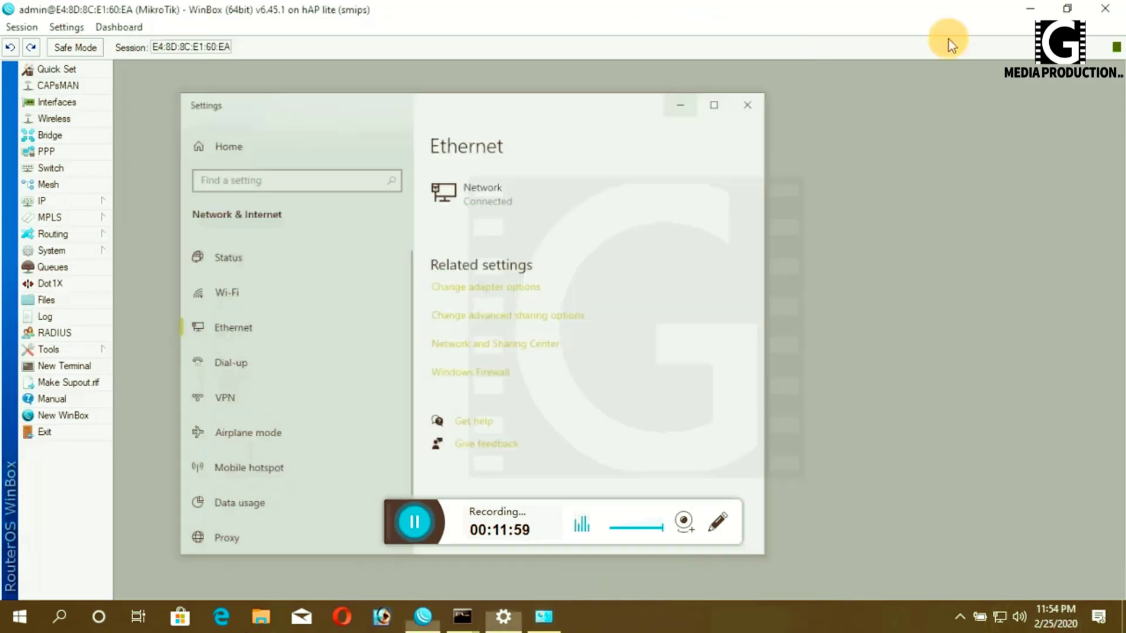
click(1033, 8)
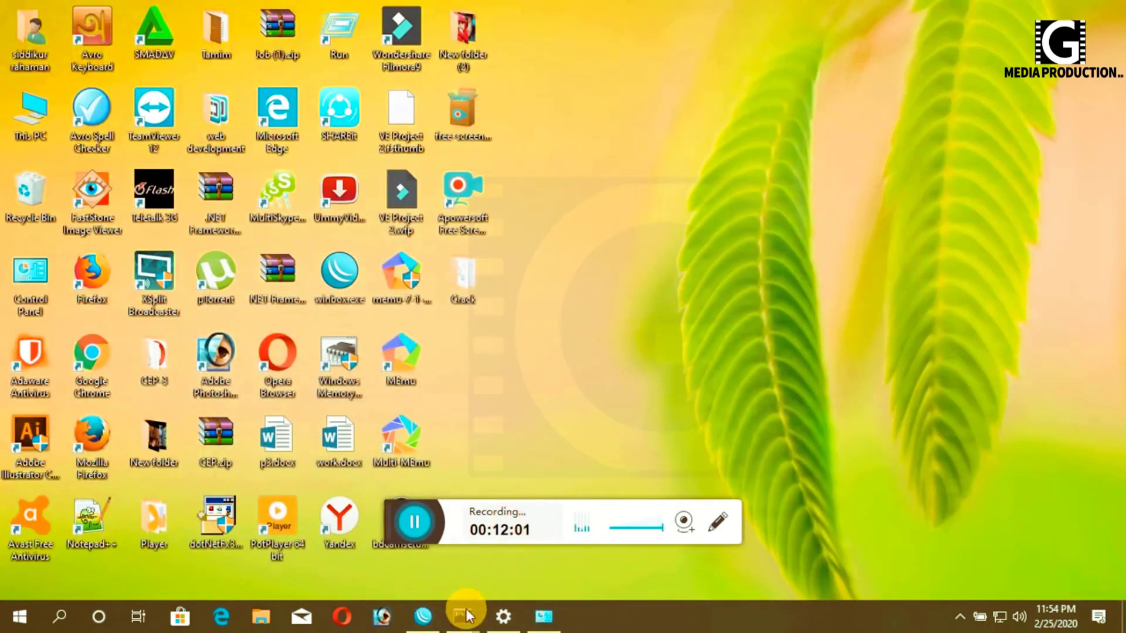
- Bring up the running ping 8.8.8.8 -t window to confirm continuous replies
mouse_move(469, 610)
click(407, 549)
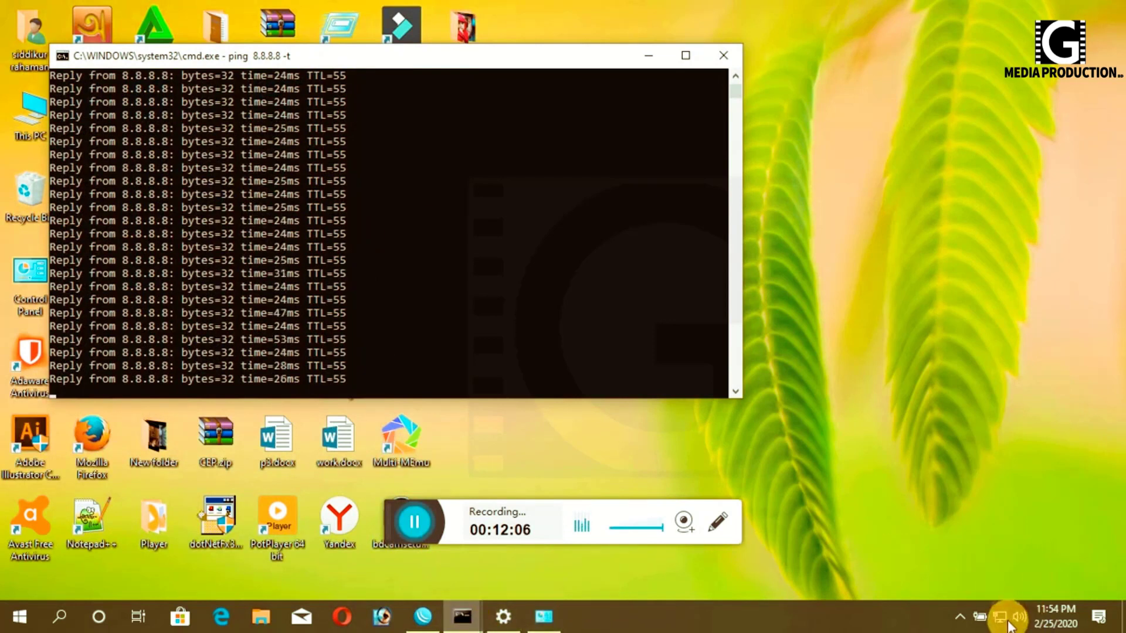
mouse_move(1004, 619)
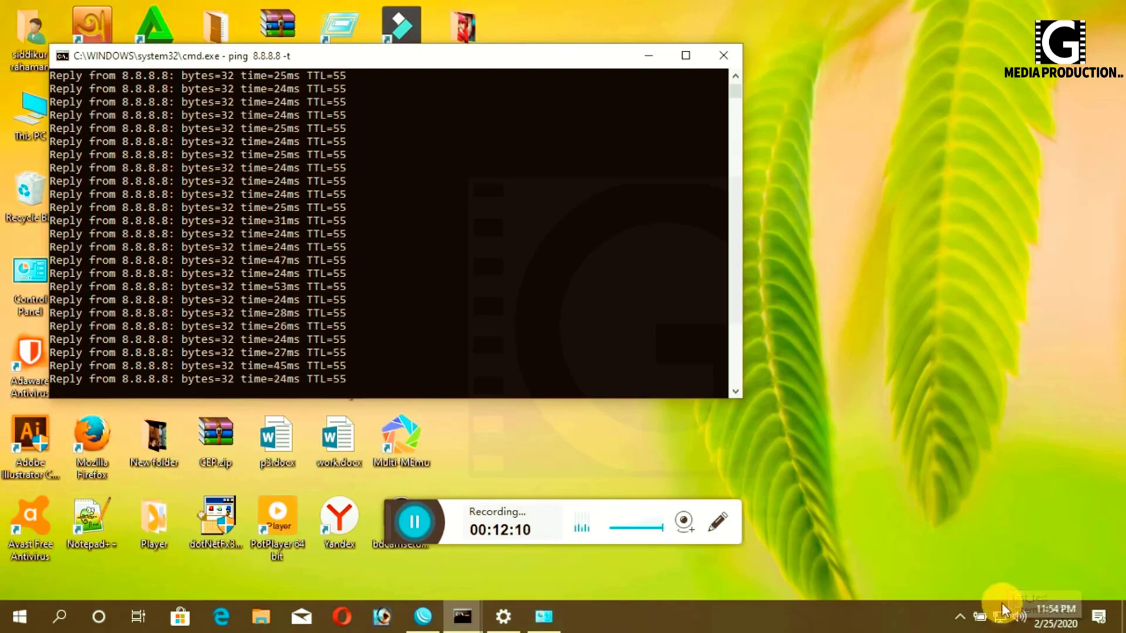
- Stop and close the ping window, then return to WinBox's interface list
click(722, 54)
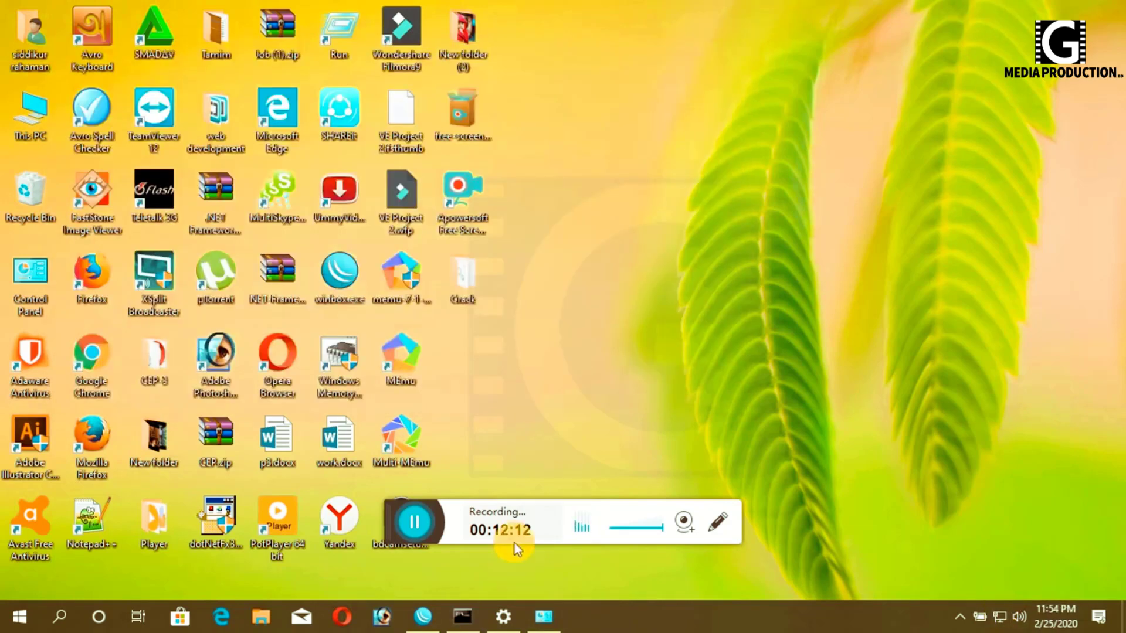
click(420, 615)
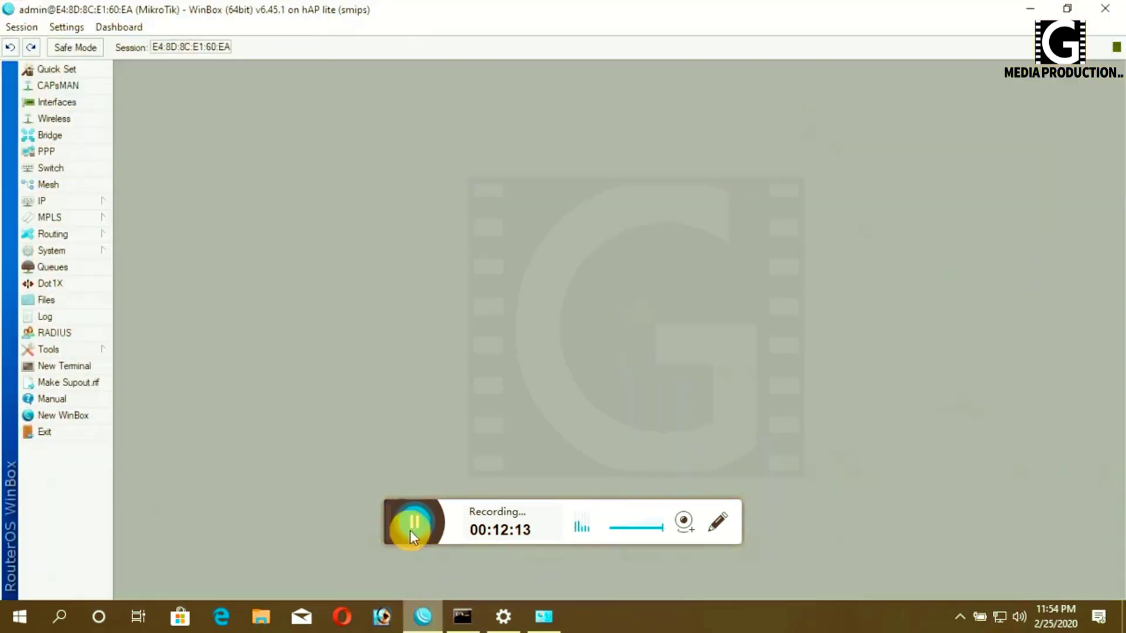
click(52, 103)
- Enable the wlan1 interface and close the interface list
click(211, 319)
click(178, 221)
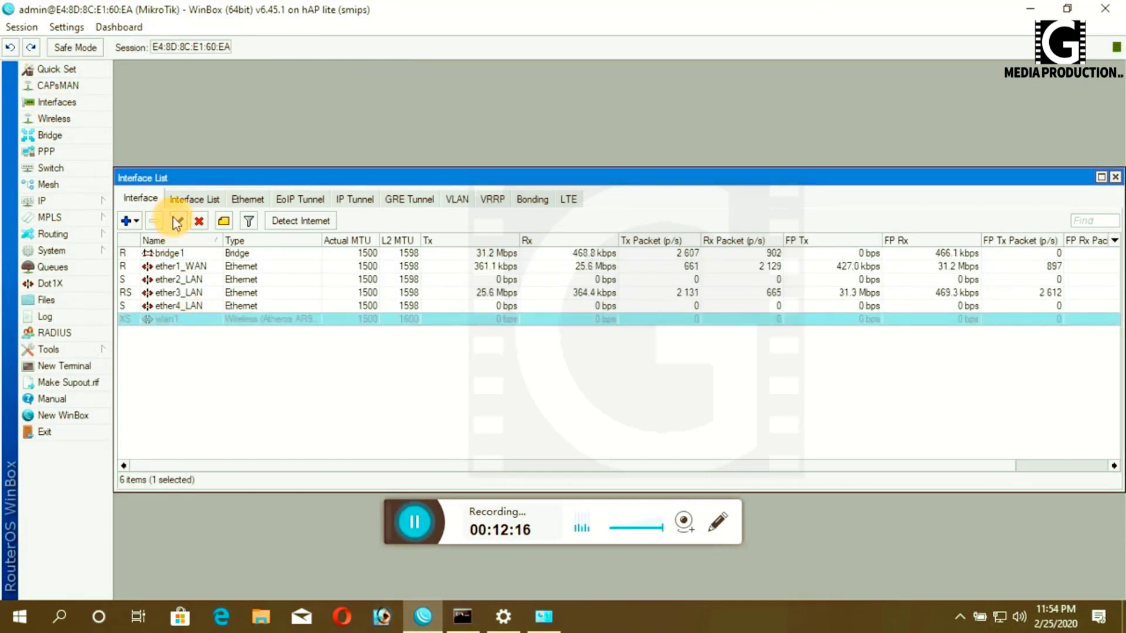
click(1113, 177)
- Change wlan1's SSID from MikroTik to test and apply it
click(57, 116)
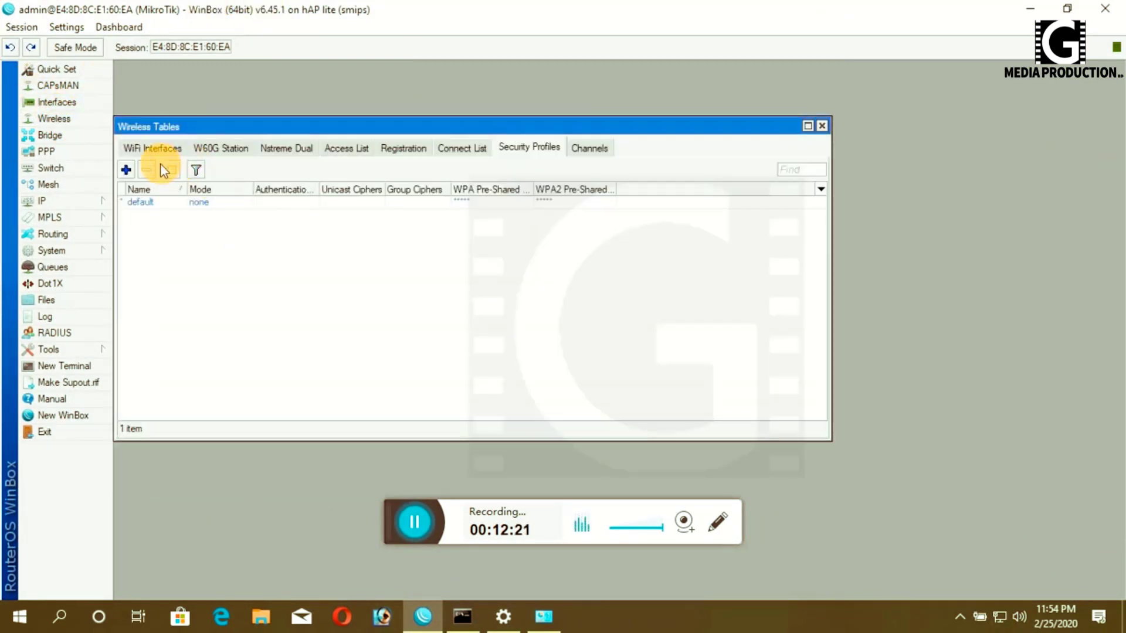
click(141, 148)
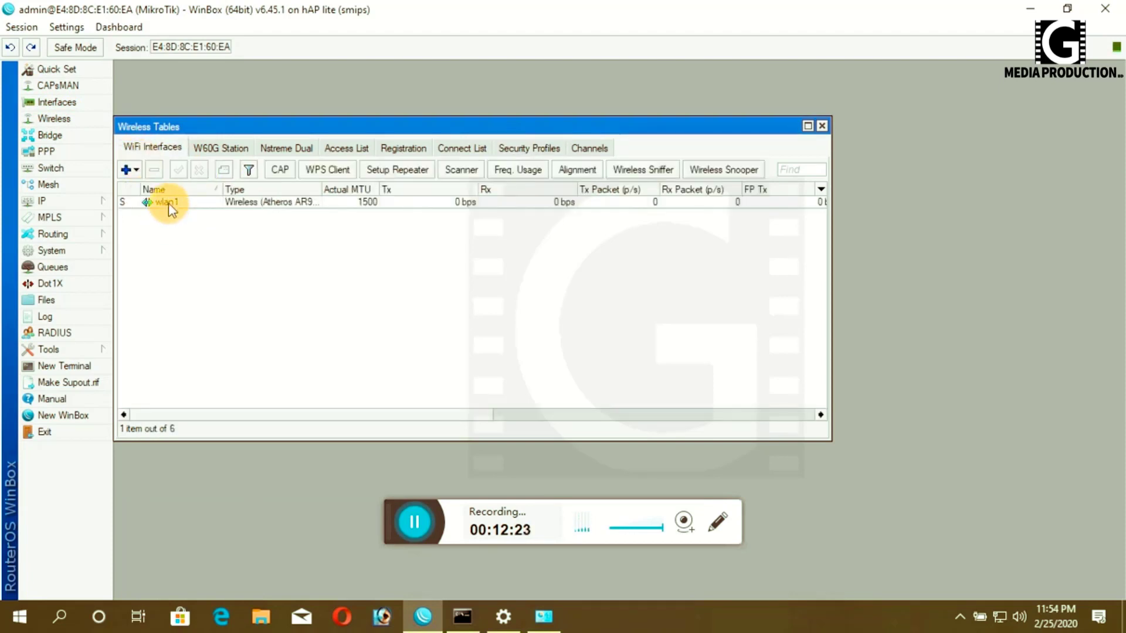
double_click(167, 202)
drag(540, 192, 414, 193)
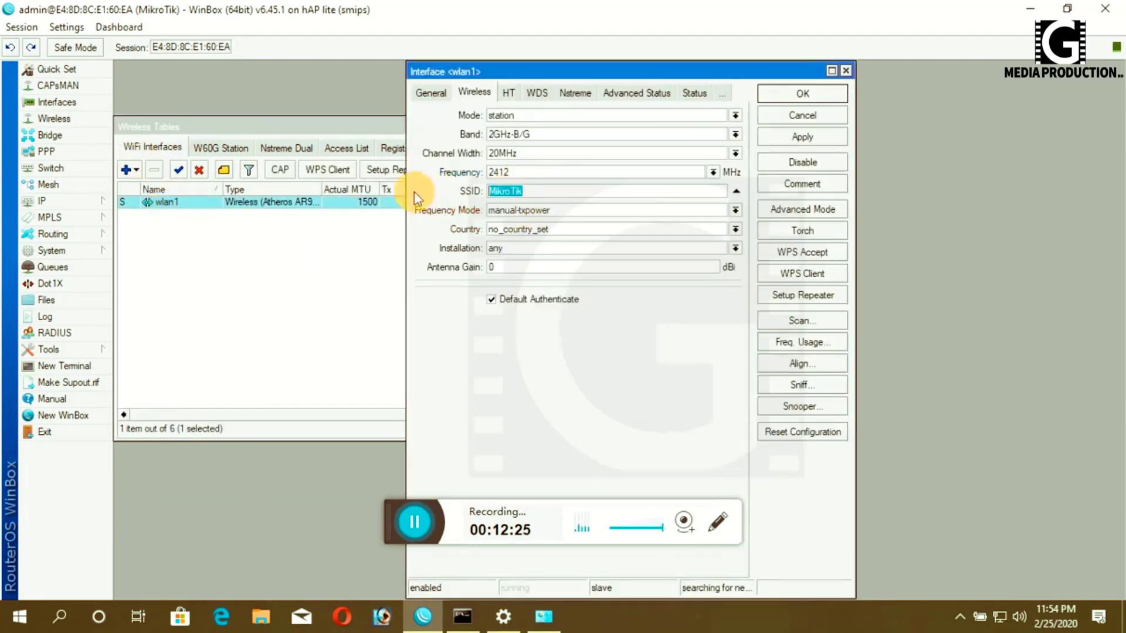
key(BackSpace)
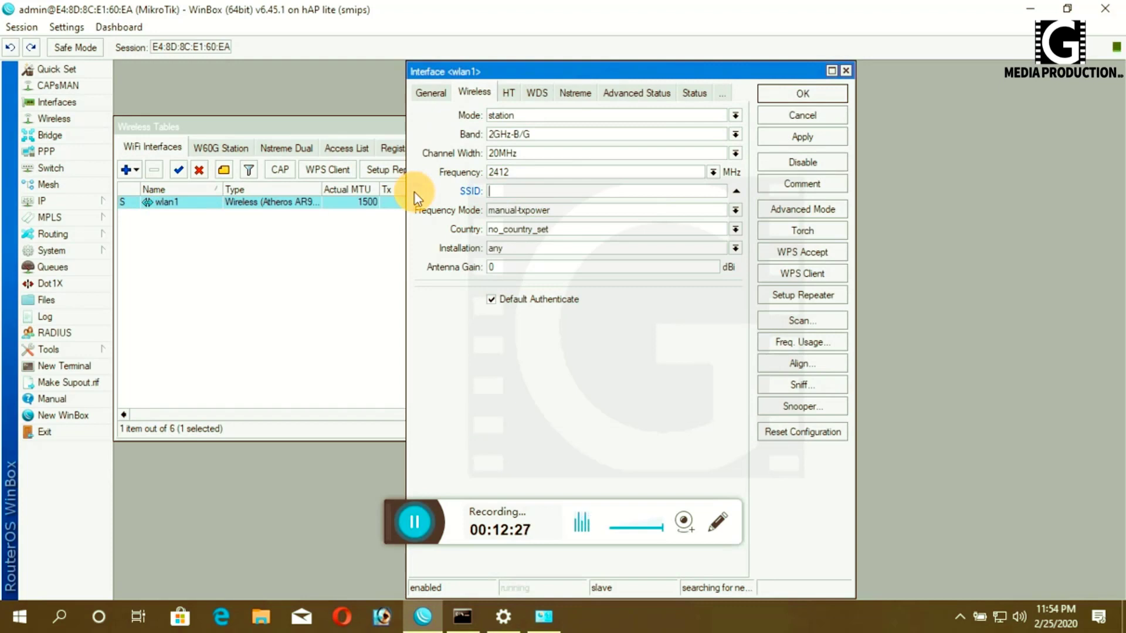
text(test)
click(802, 136)
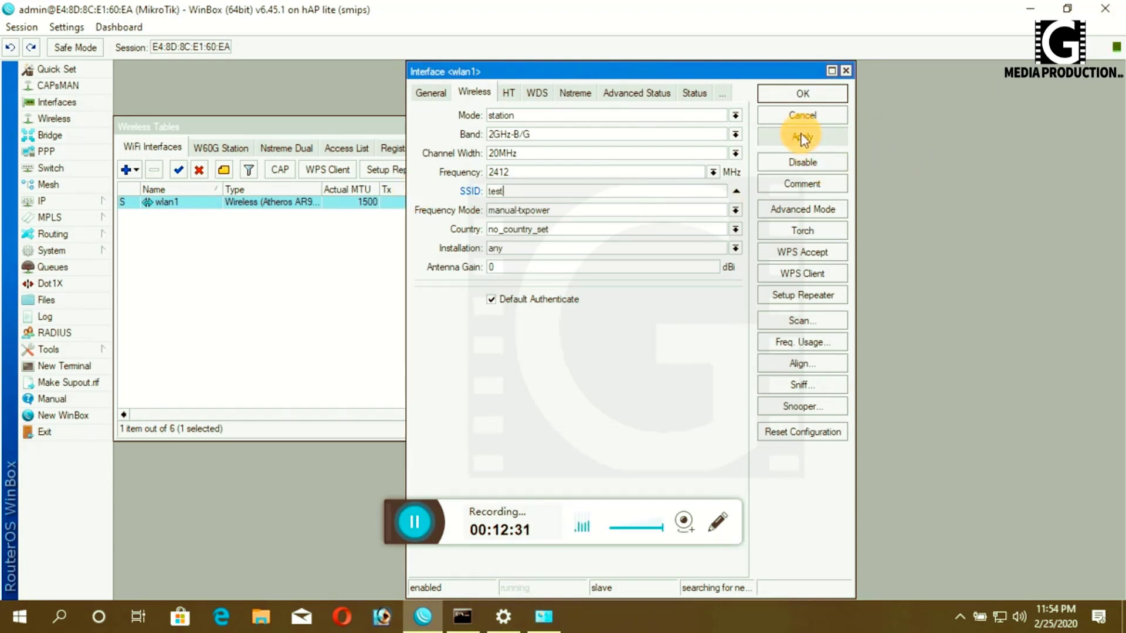
- Set wlan1's wireless mode to ap bridge, apply, and view its General properties
click(735, 115)
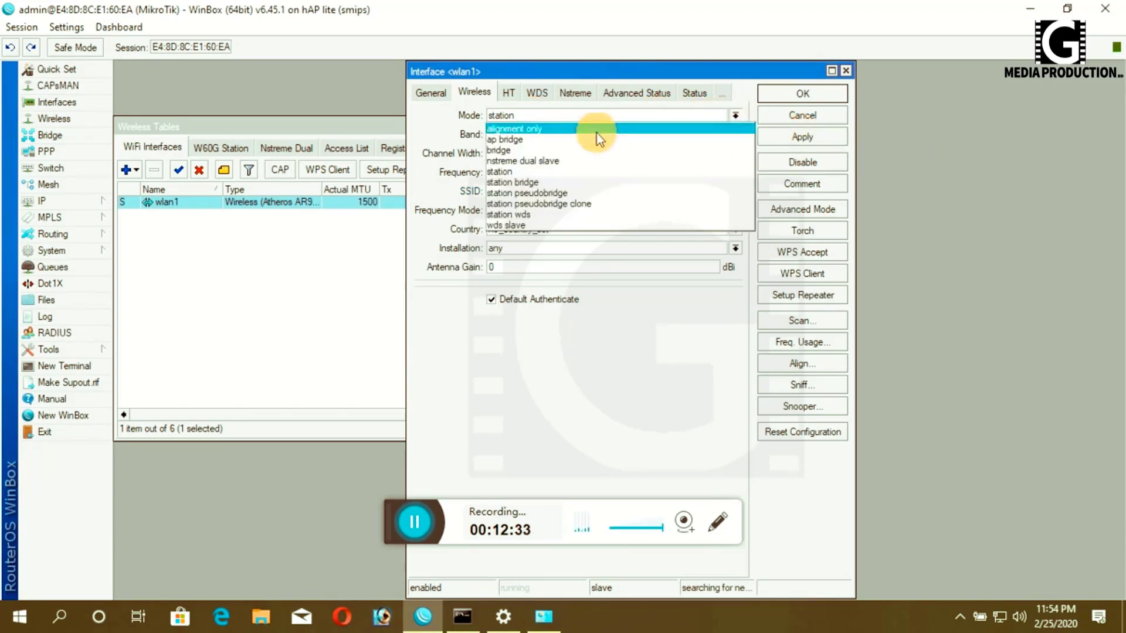
click(557, 139)
click(803, 137)
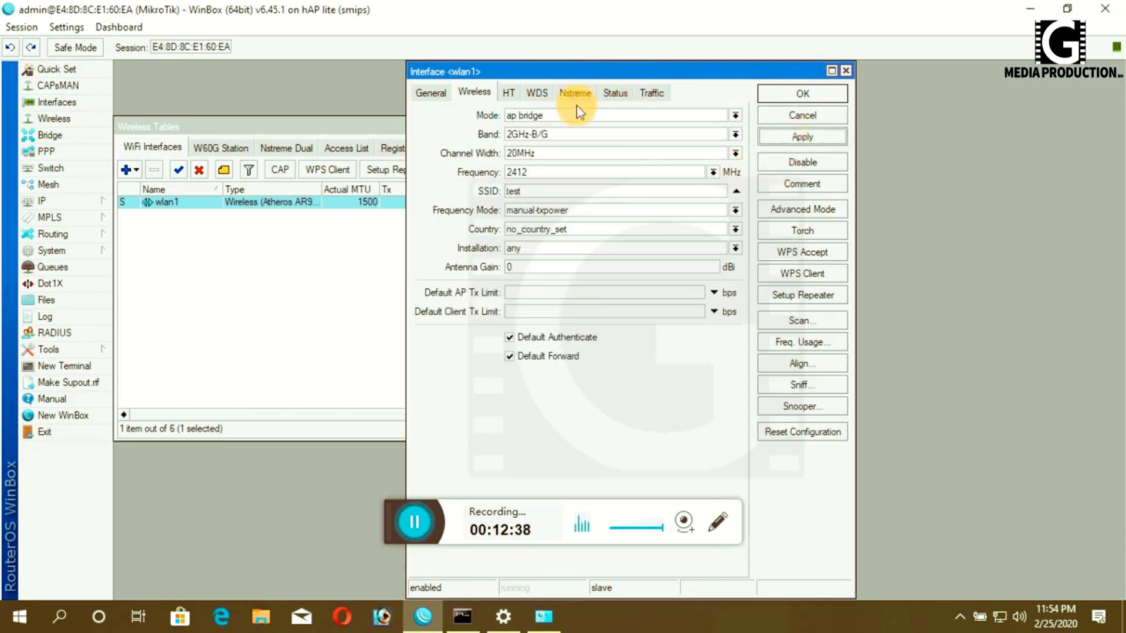
click(431, 92)
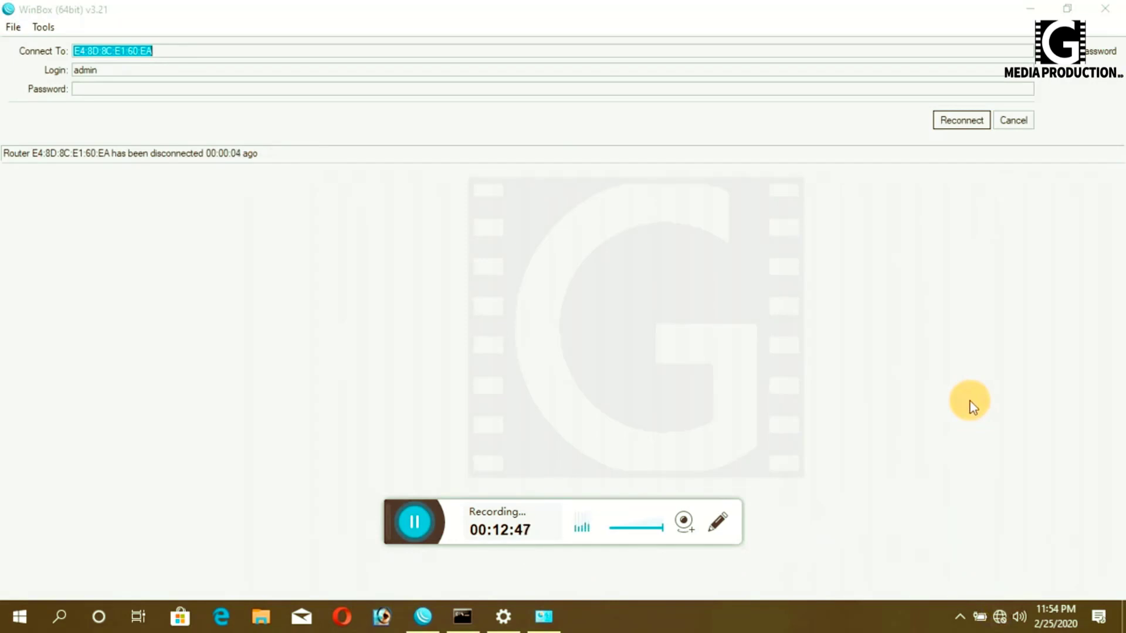
- Attempt to reconnect, then cancel and connect to the router from the Neighbors list
click(962, 121)
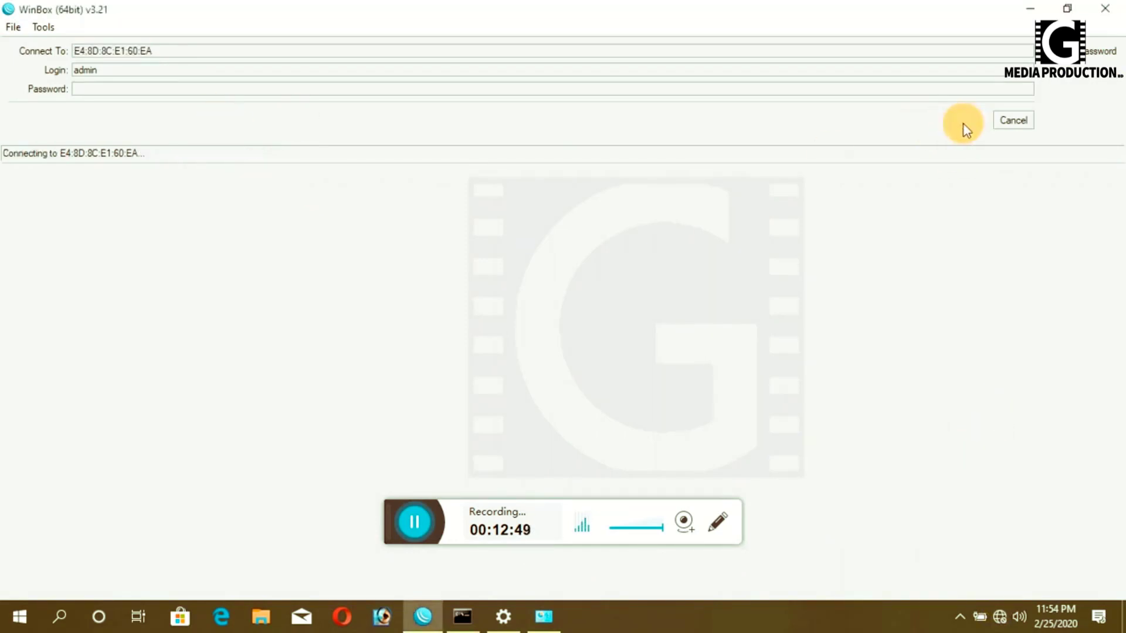
click(1002, 125)
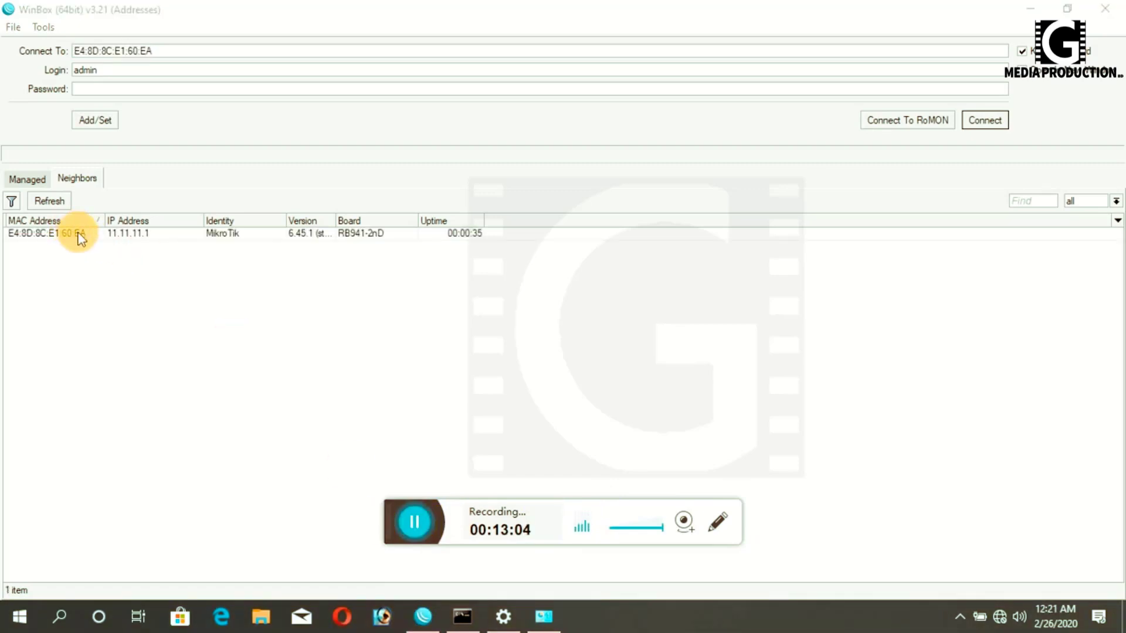
click(43, 233)
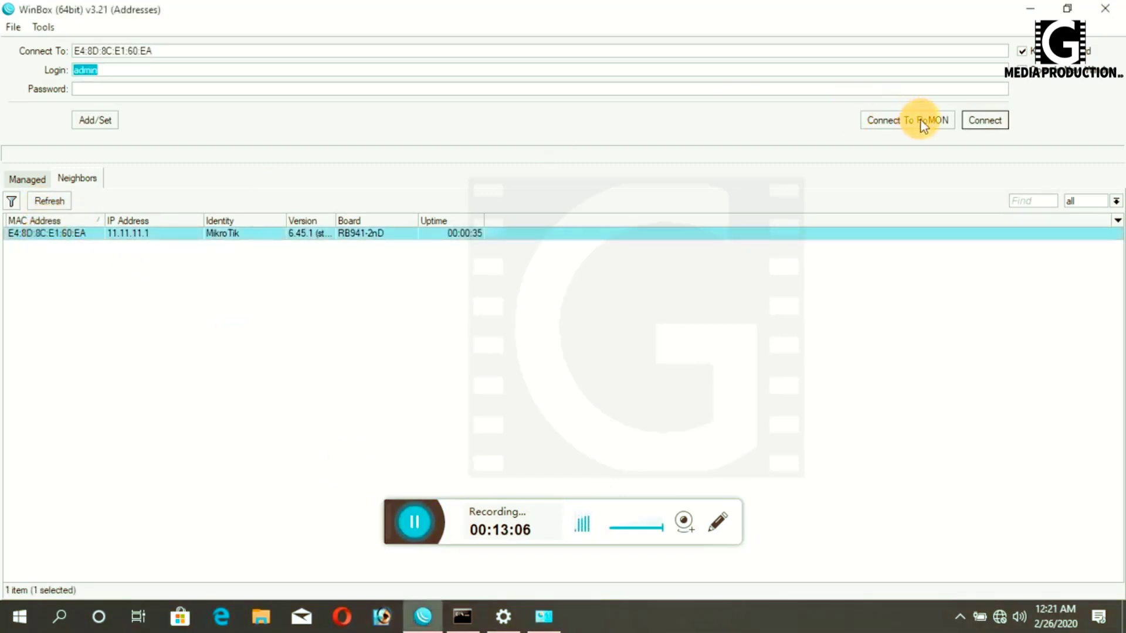
click(985, 121)
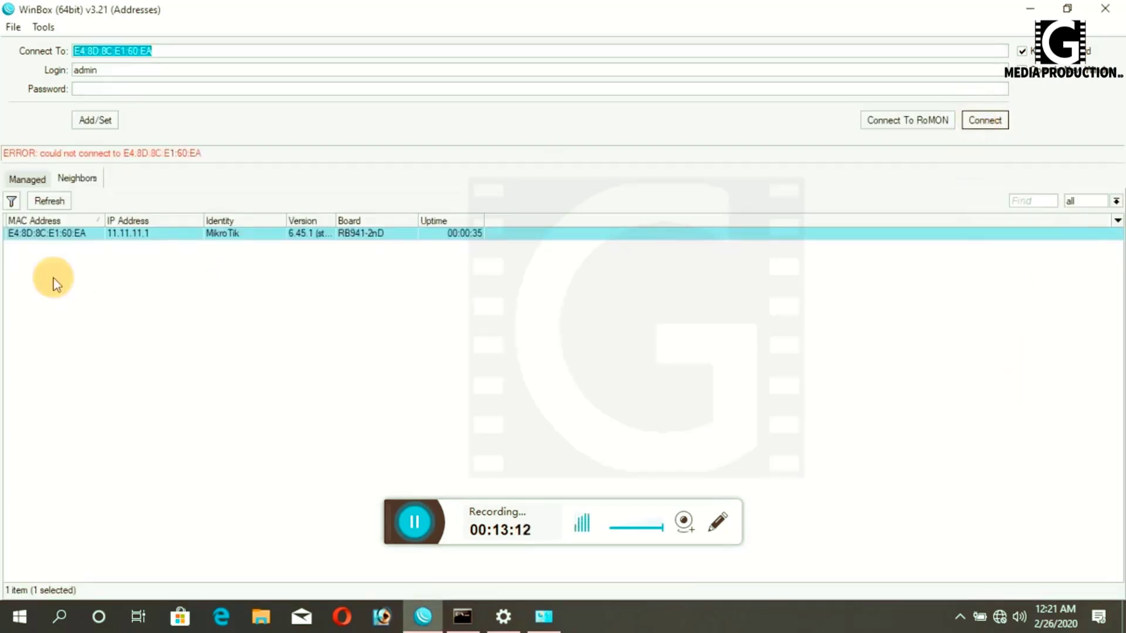
- After the connection error, reselect the router and refresh the neighbour list twice
click(63, 236)
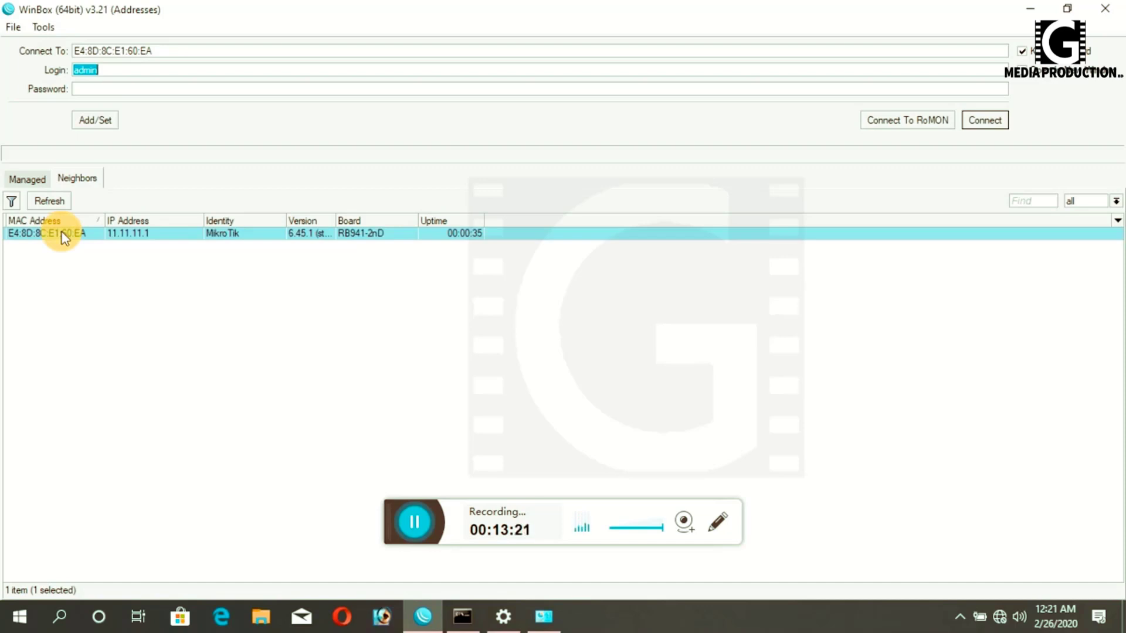
click(50, 201)
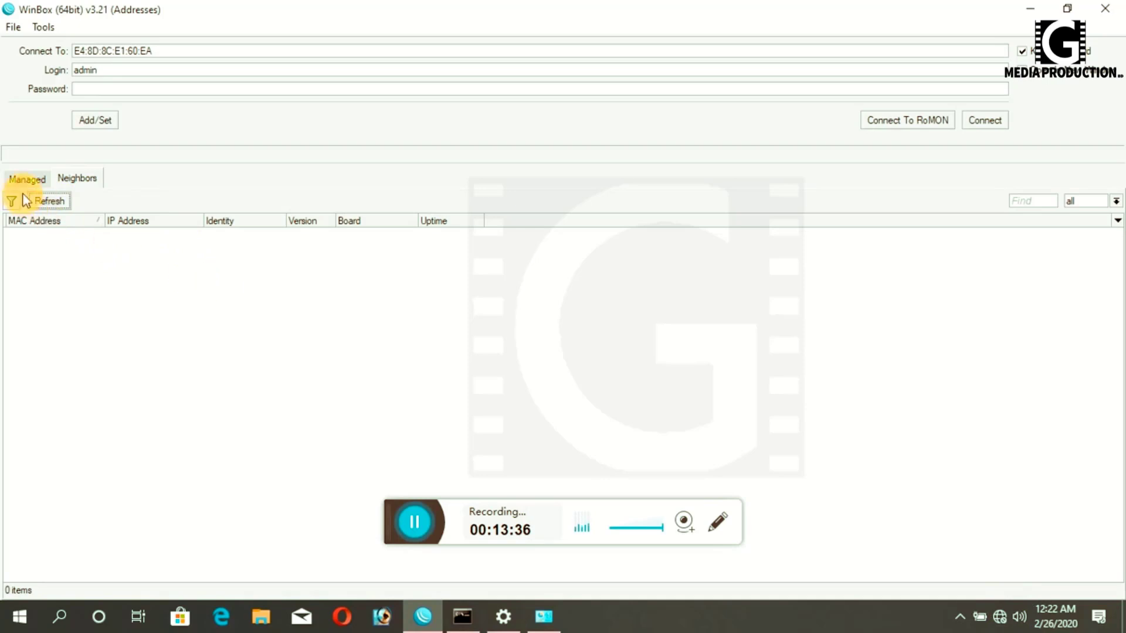
click(55, 202)
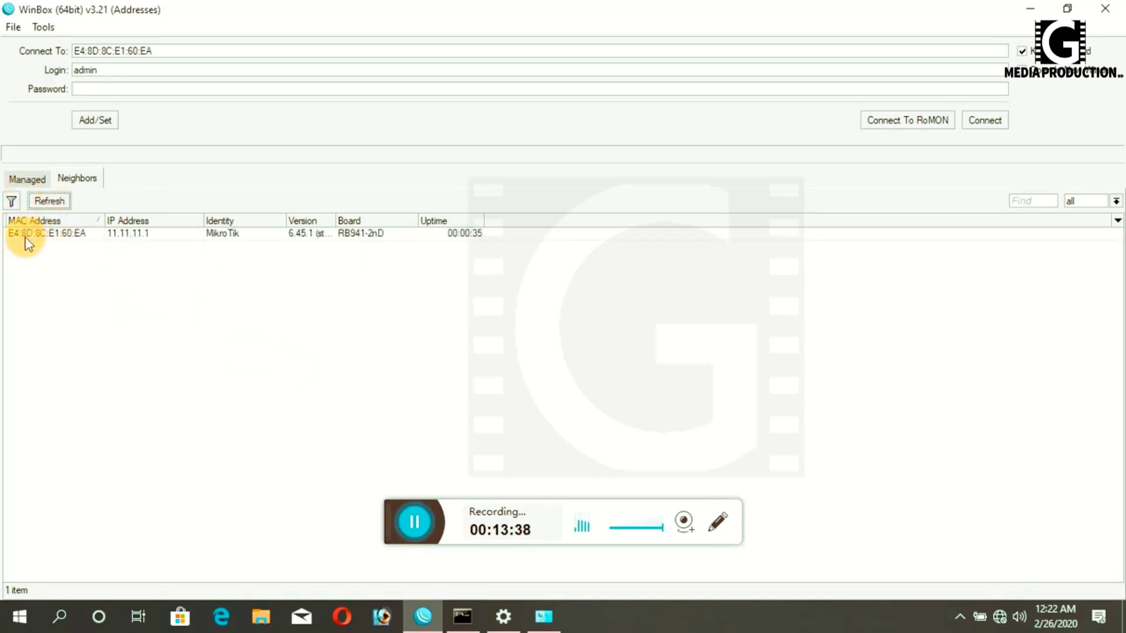
- Log into the rediscovered MikroTik router and enlarge the Wireless tables
click(29, 234)
click(984, 121)
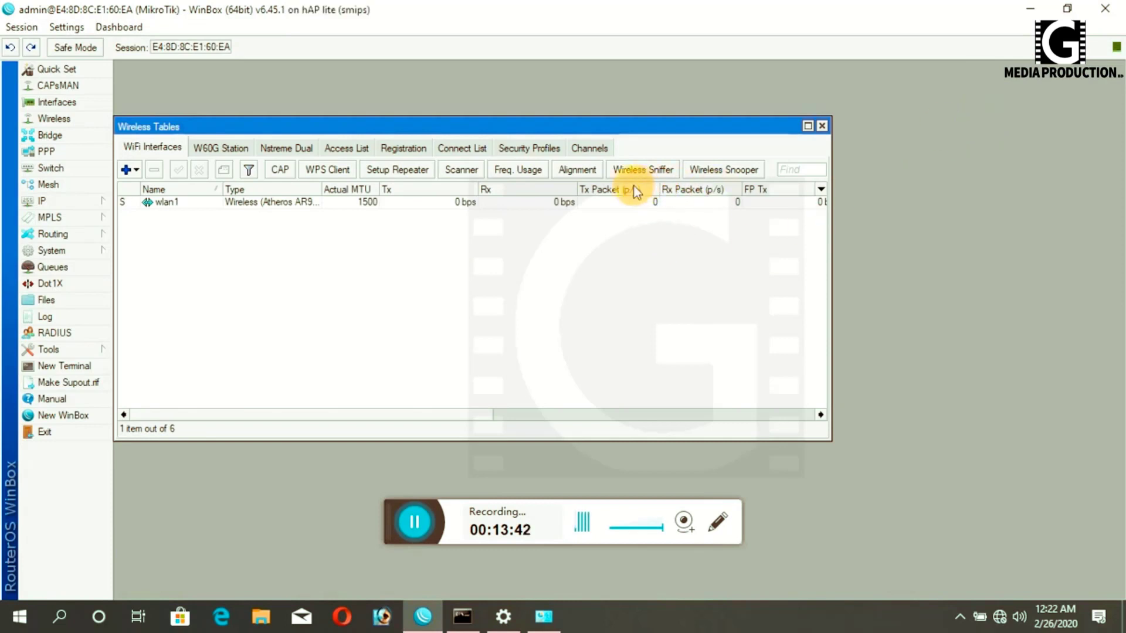
click(807, 125)
- Glance at wlan1's properties and the interface list, closing each afterwards
double_click(225, 146)
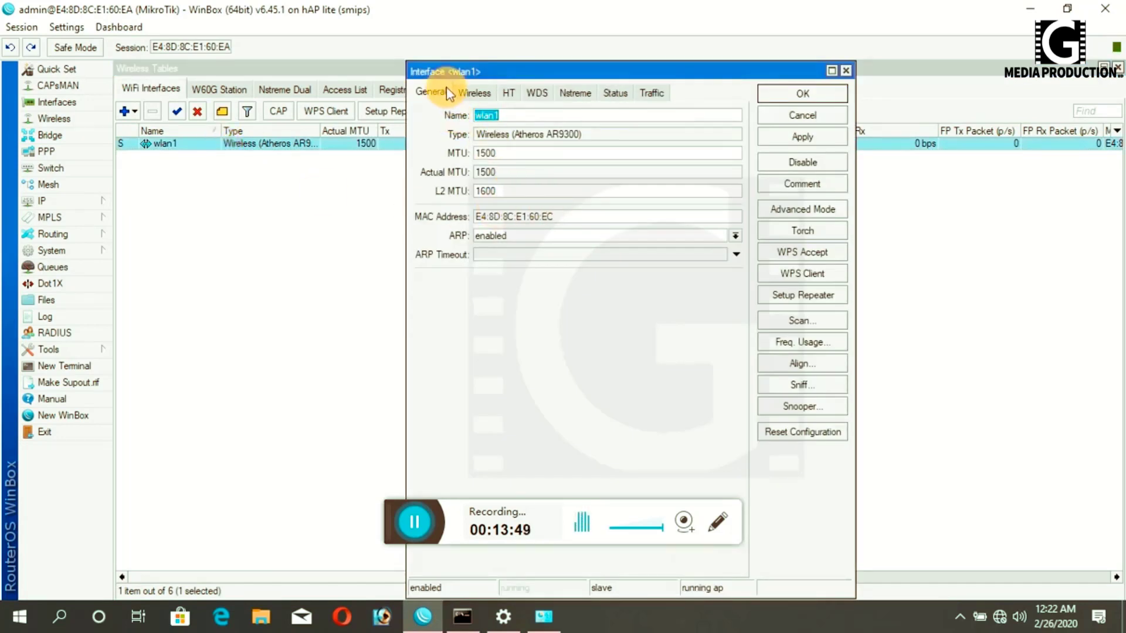
click(844, 94)
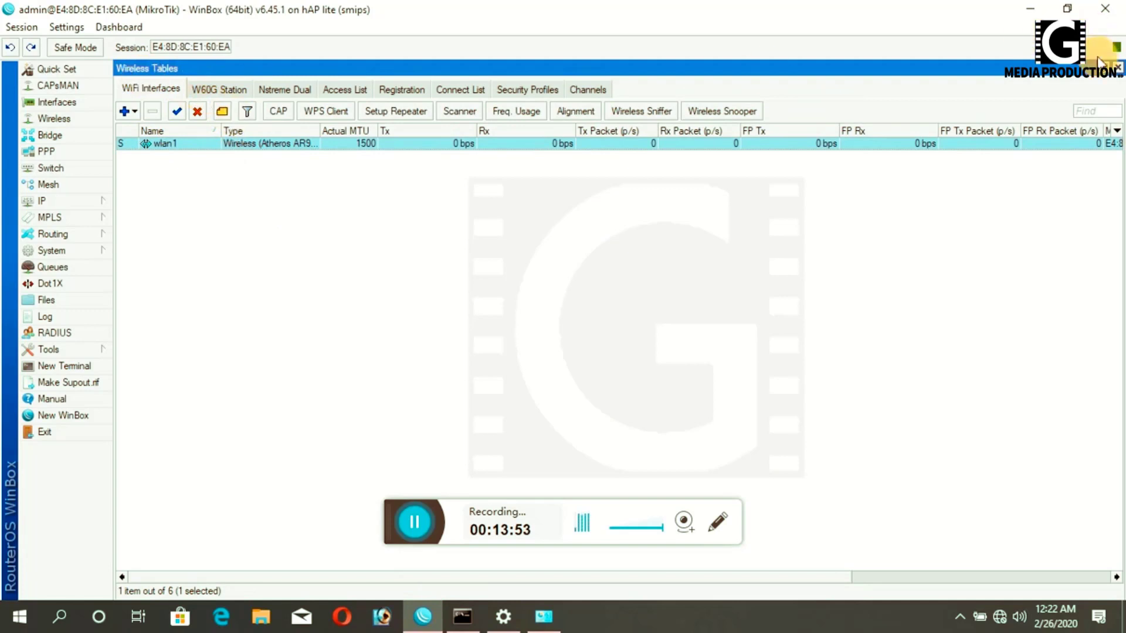
click(1118, 67)
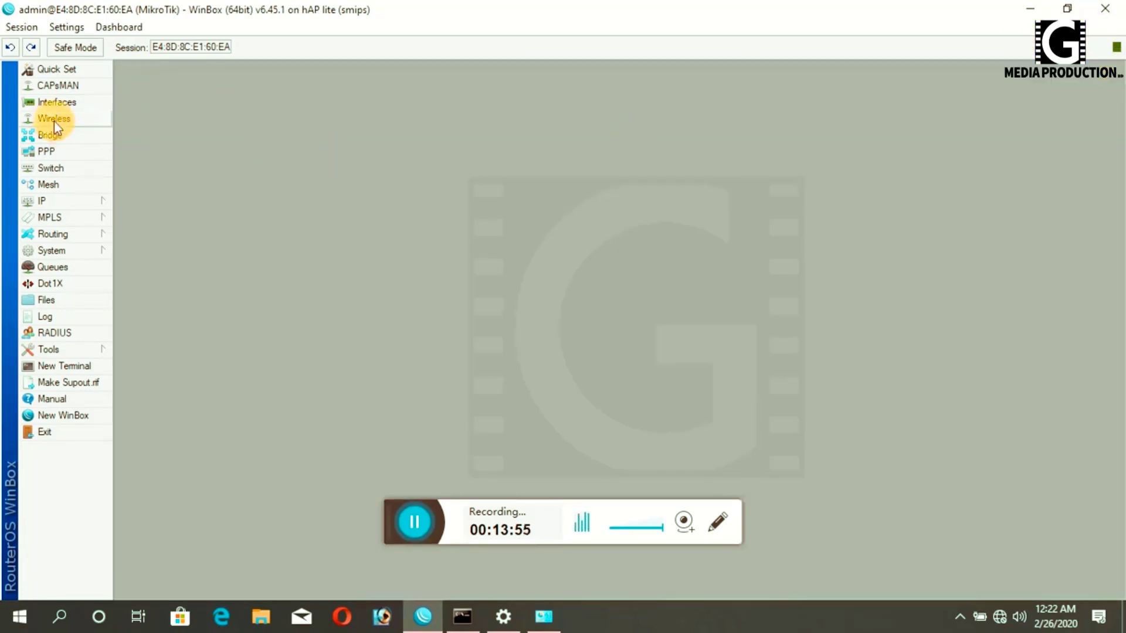
click(59, 102)
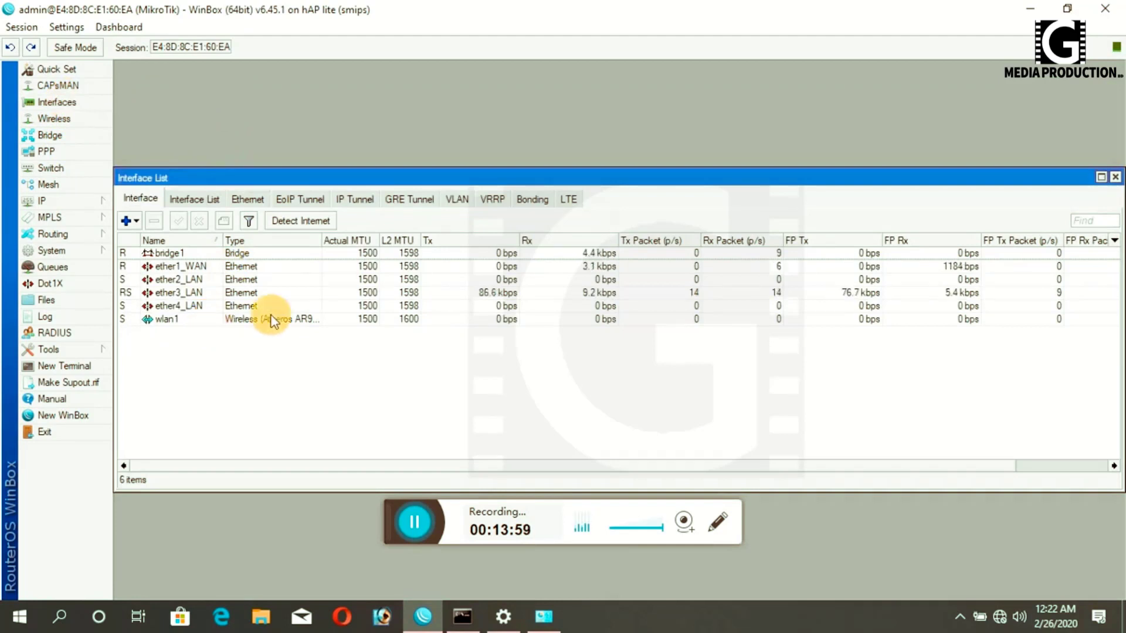
click(1115, 178)
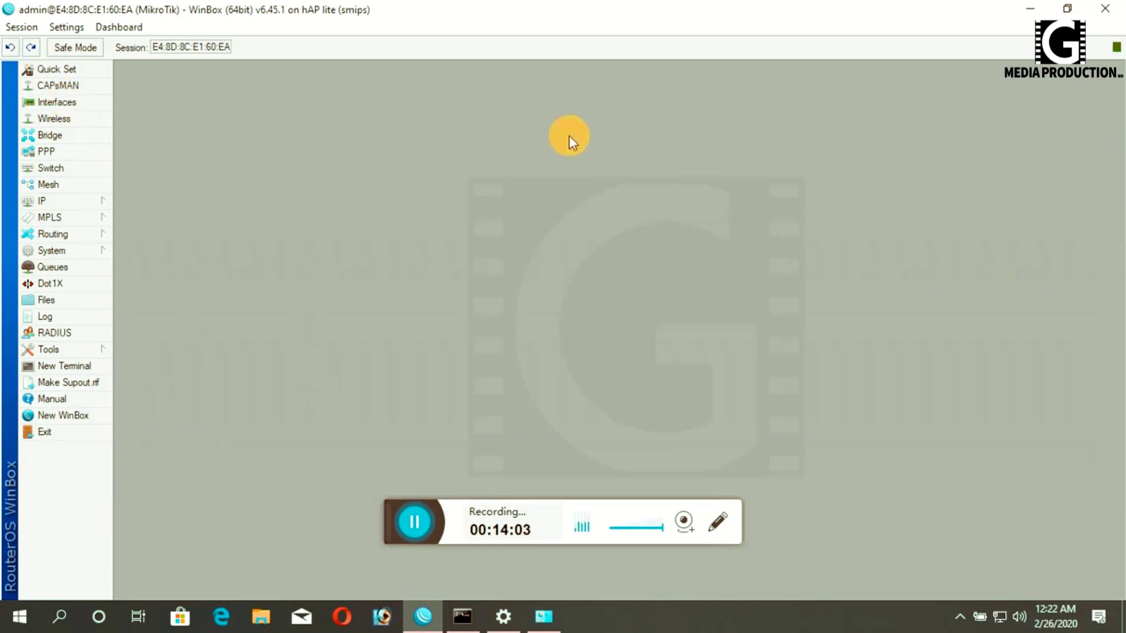
- Confirm wlan1 uses SSID test in ap bridge mode, then apply and OK
click(34, 120)
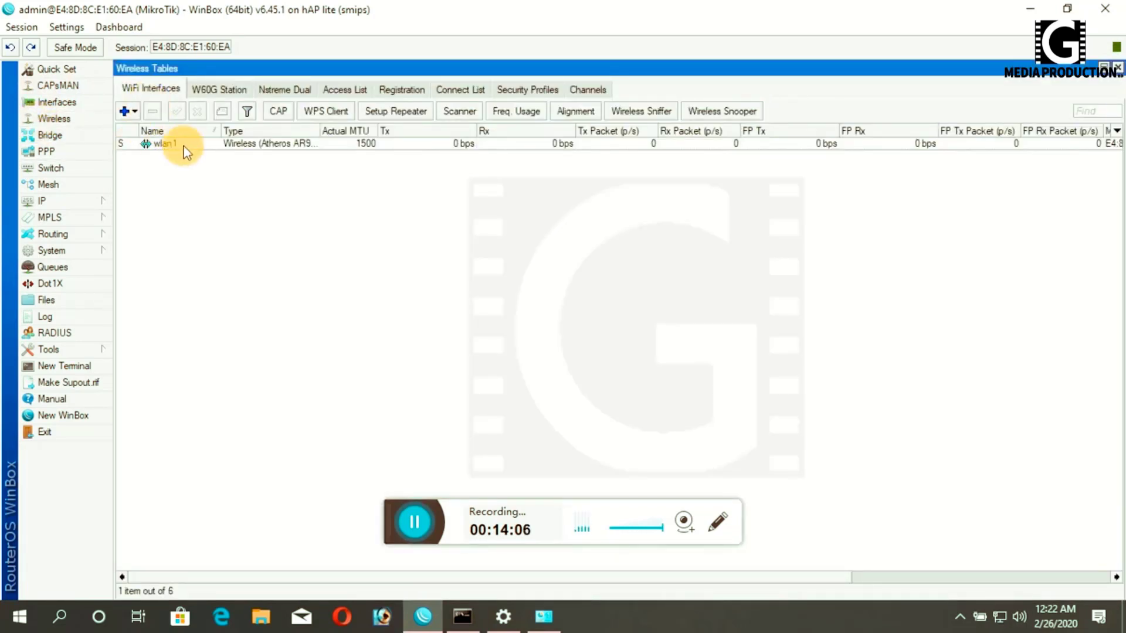
double_click(185, 147)
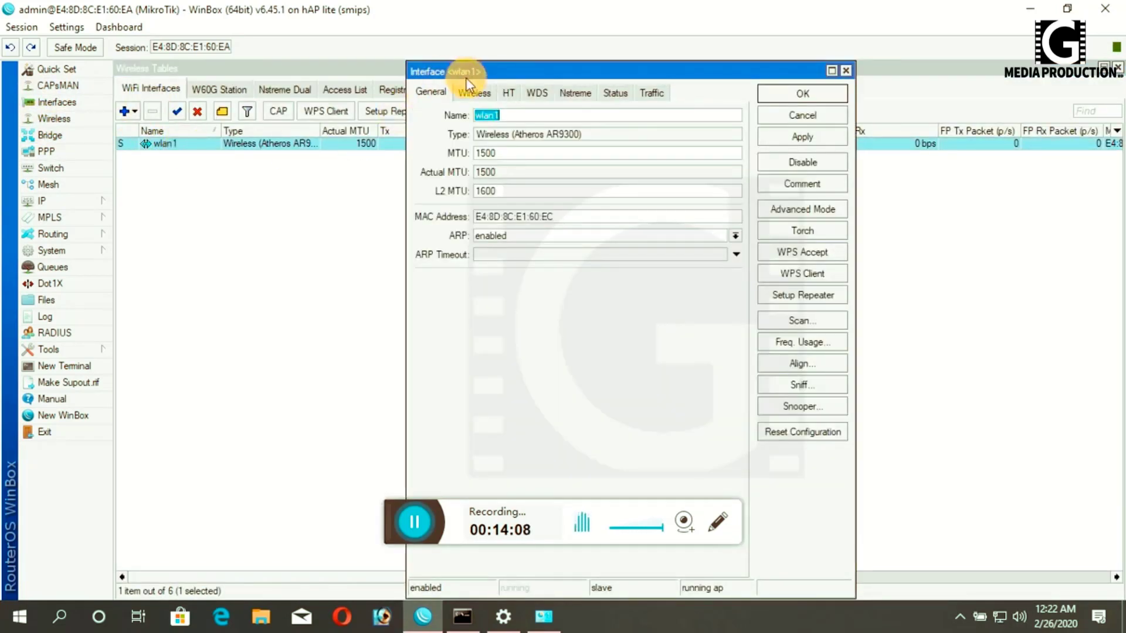
click(471, 94)
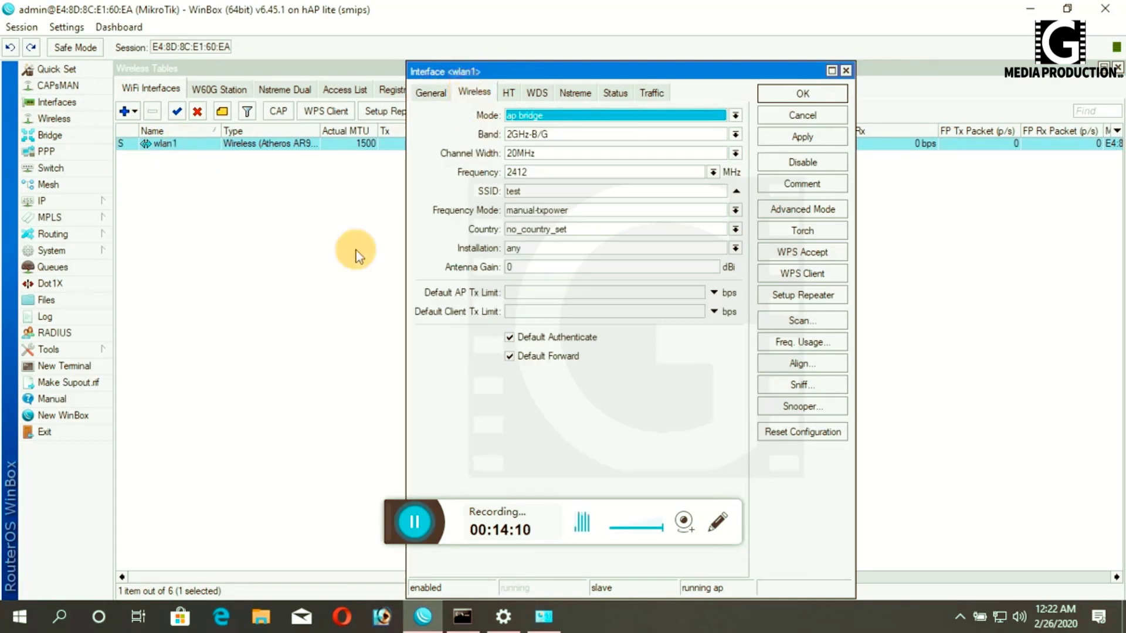
double_click(513, 191)
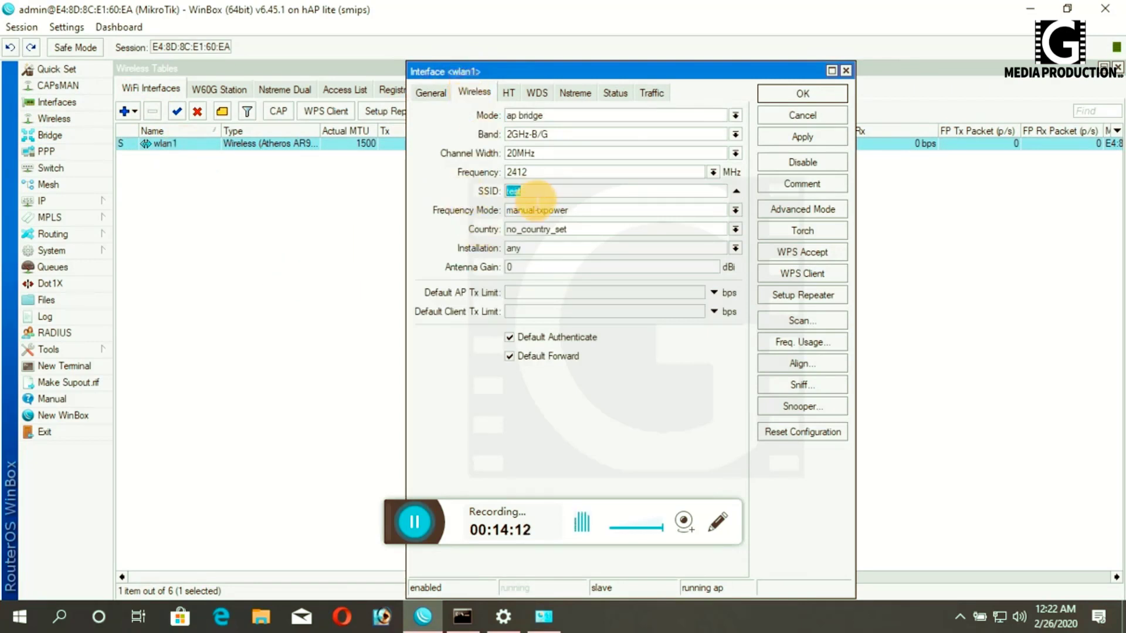
click(529, 114)
click(527, 139)
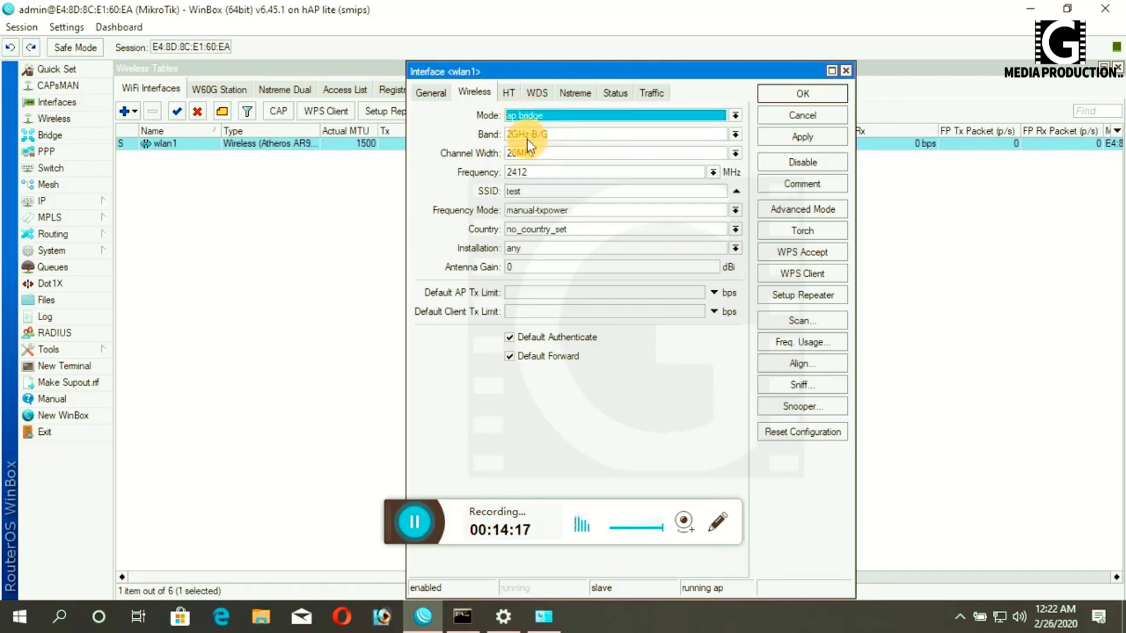
click(793, 146)
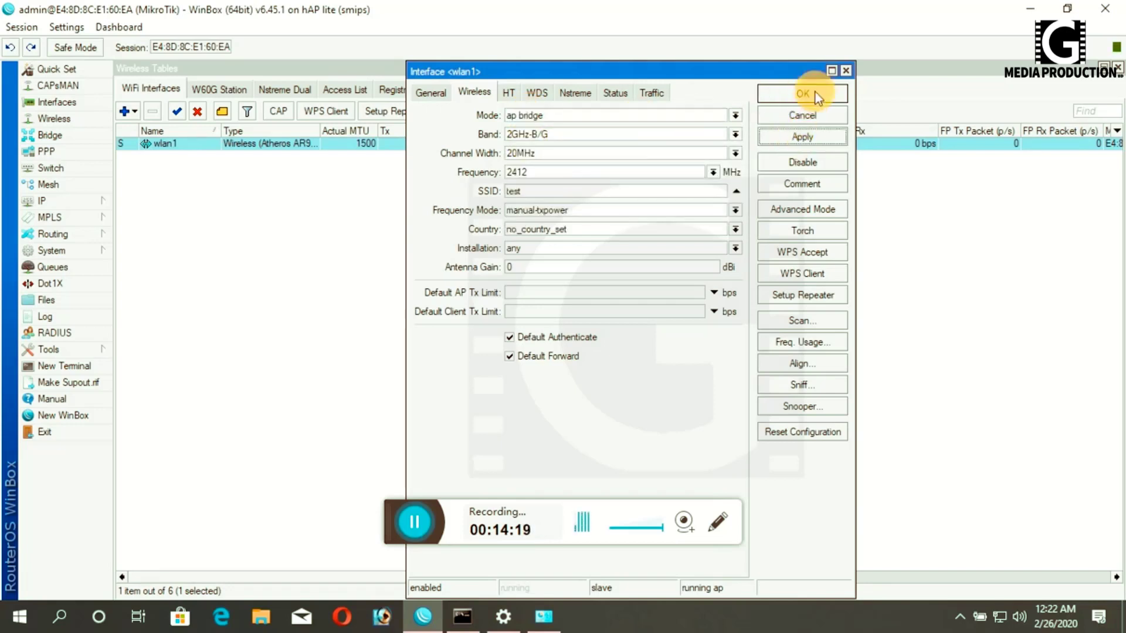
click(815, 93)
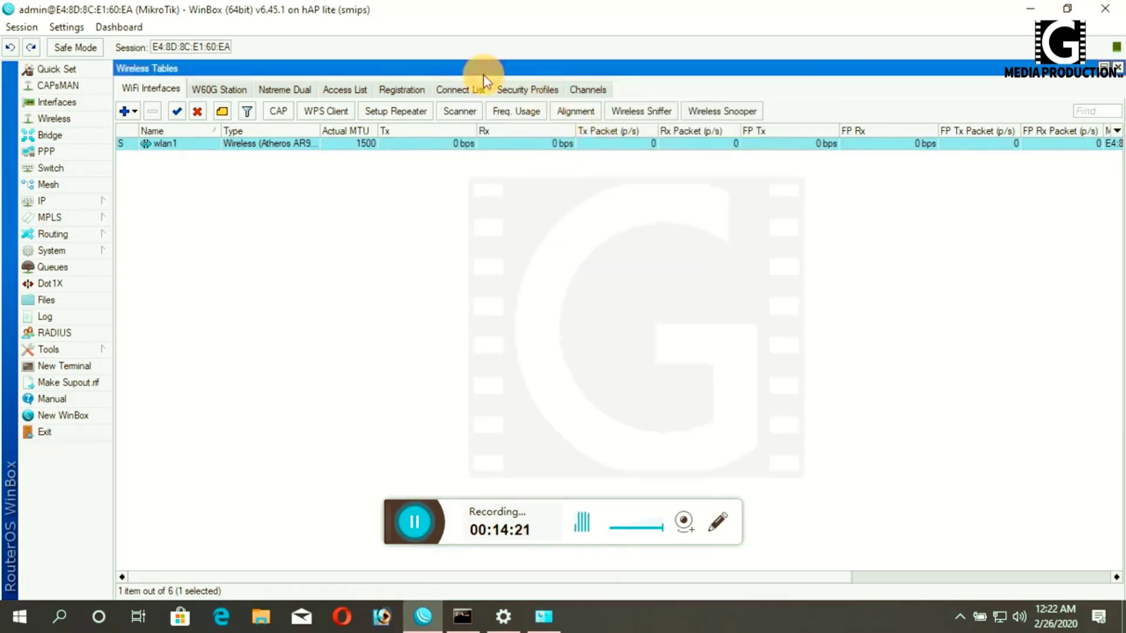
- Set the default security profile to dynamic keys with WPA PSK and WPA2 PSK
click(530, 91)
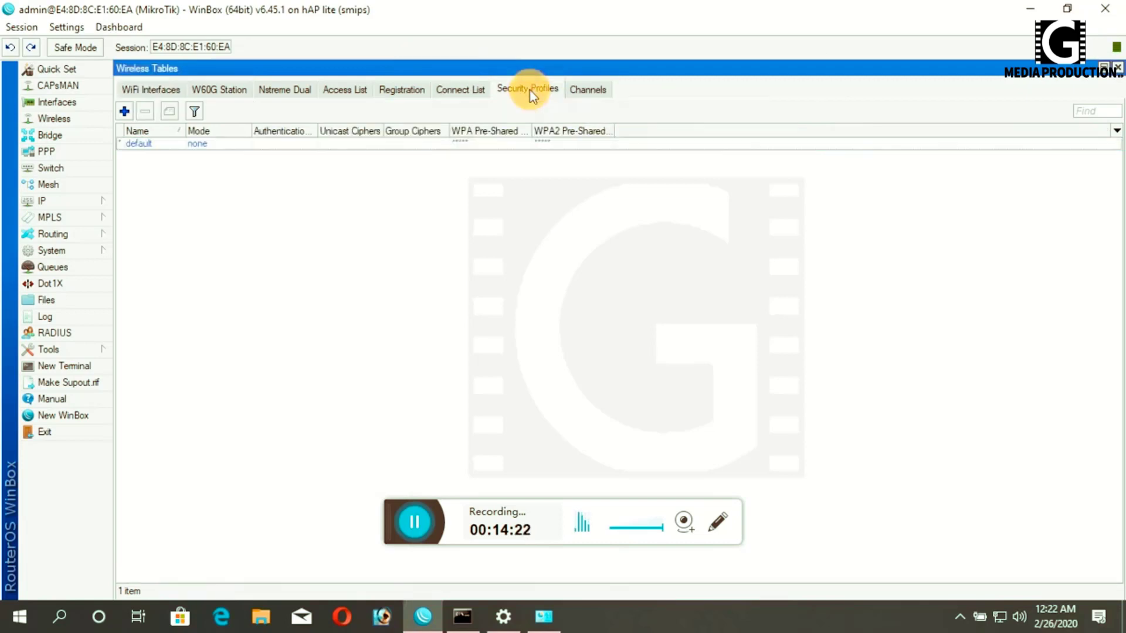
click(295, 145)
double_click(294, 146)
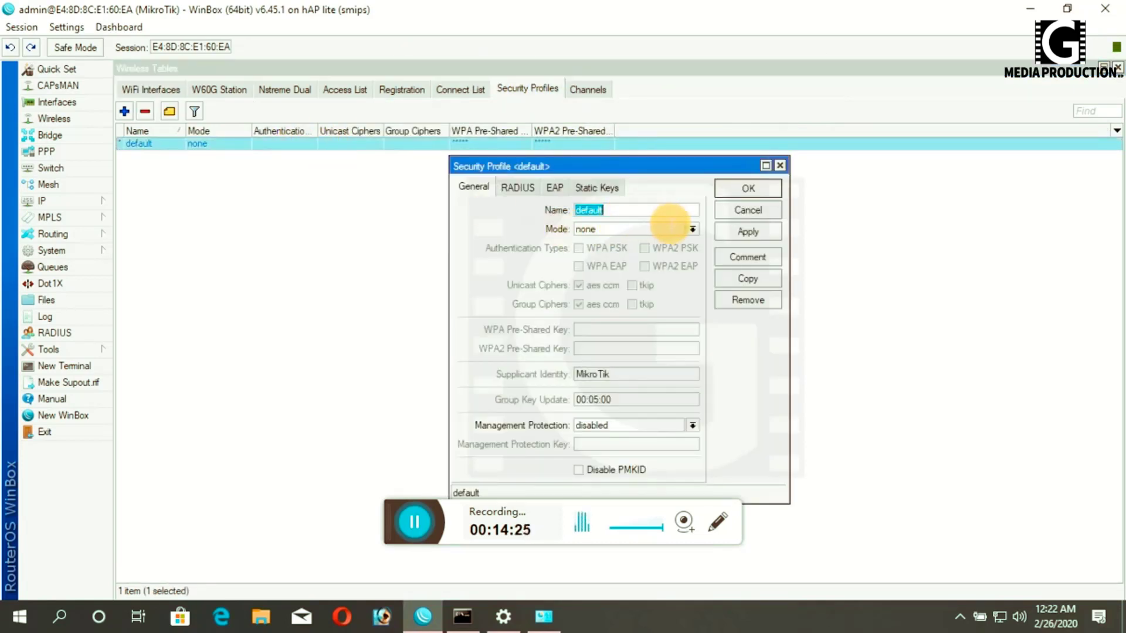
click(693, 230)
click(598, 243)
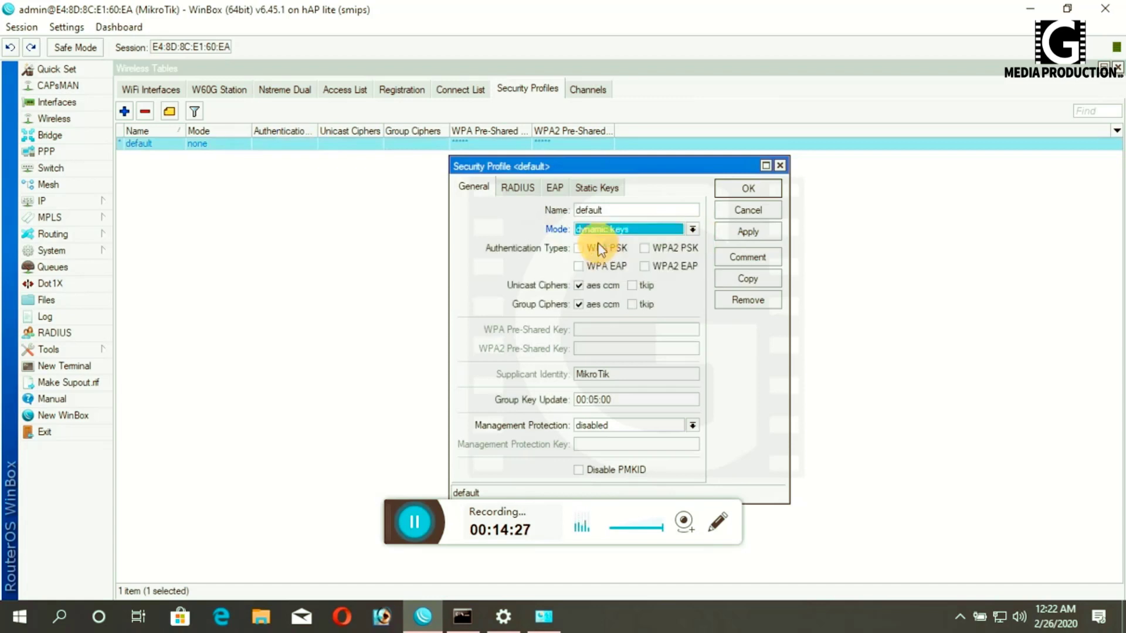
click(579, 248)
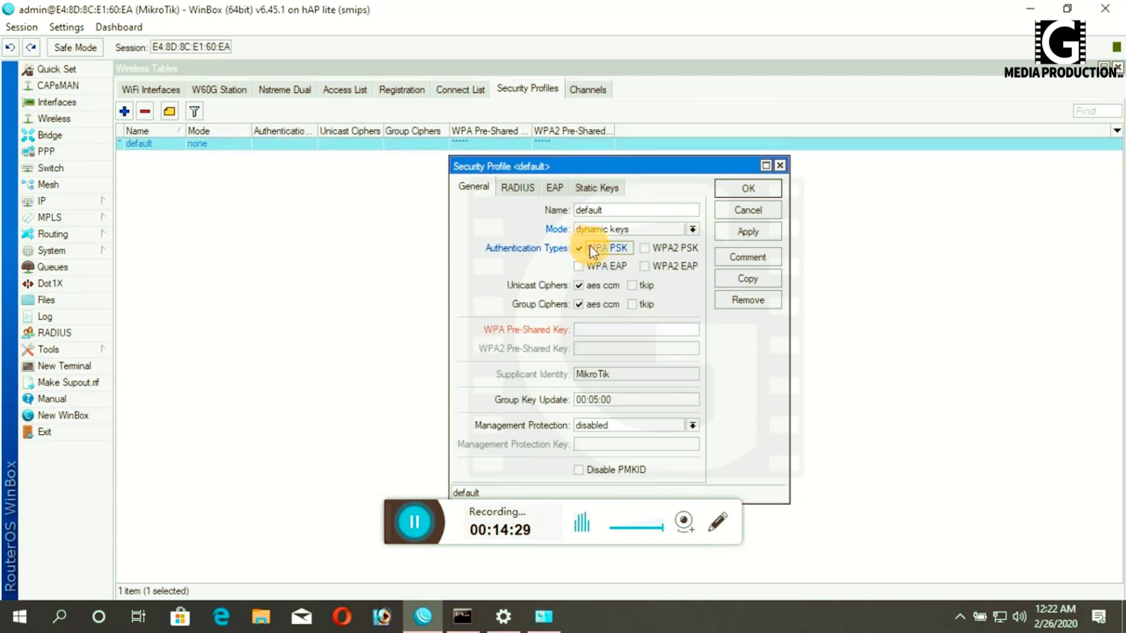
click(650, 249)
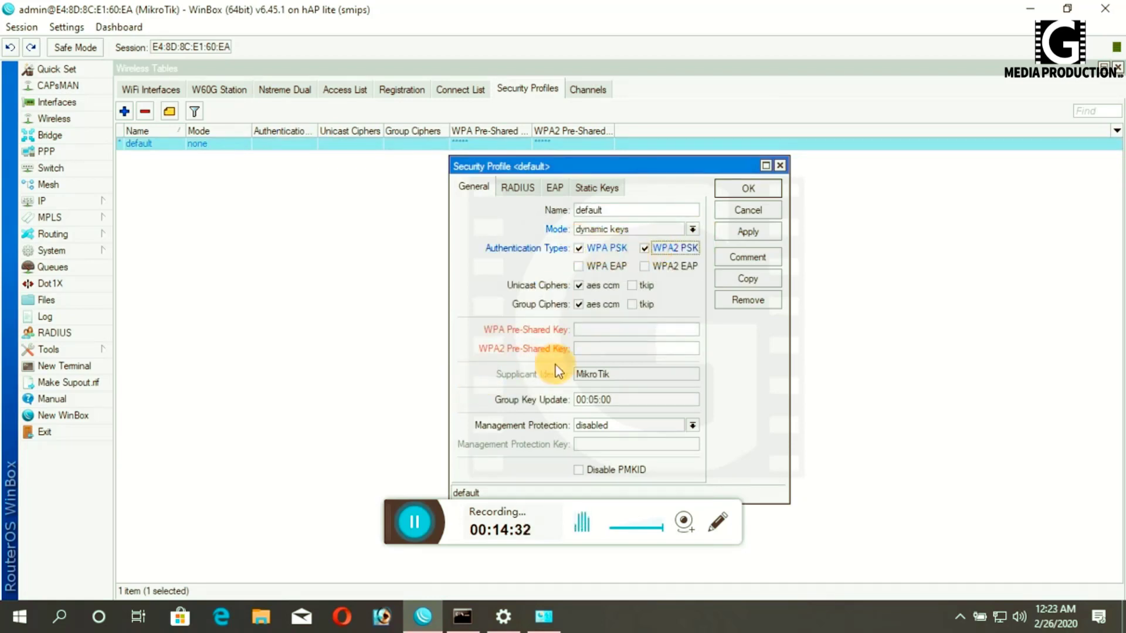
- Enter the WPA and WPA2 pre-shared keys, then apply and save the profile
click(583, 331)
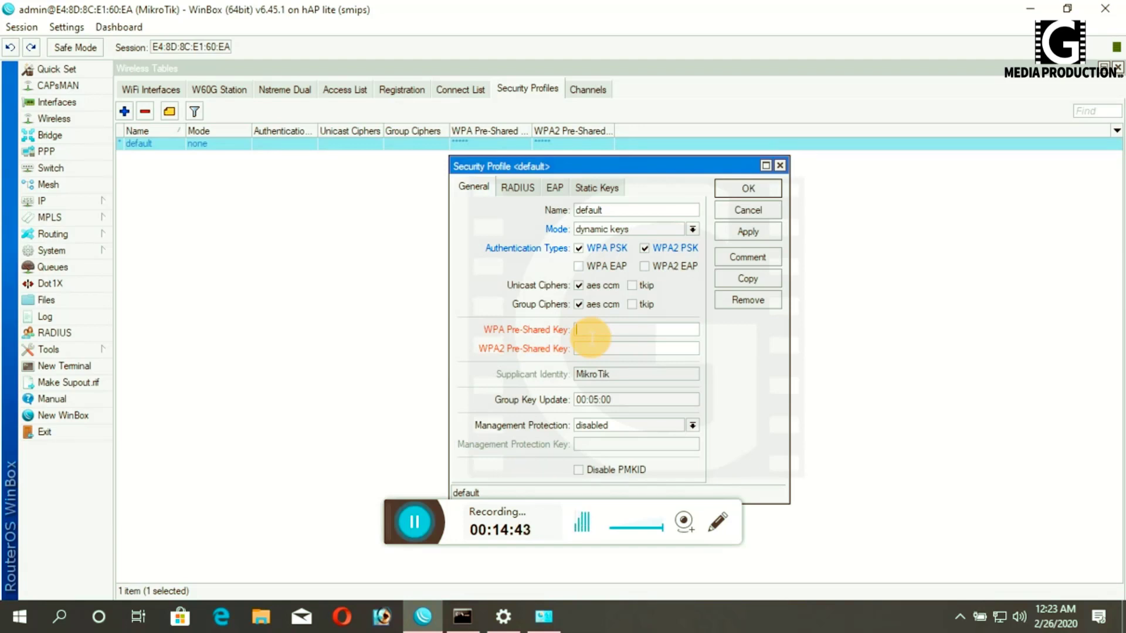
text(1238)
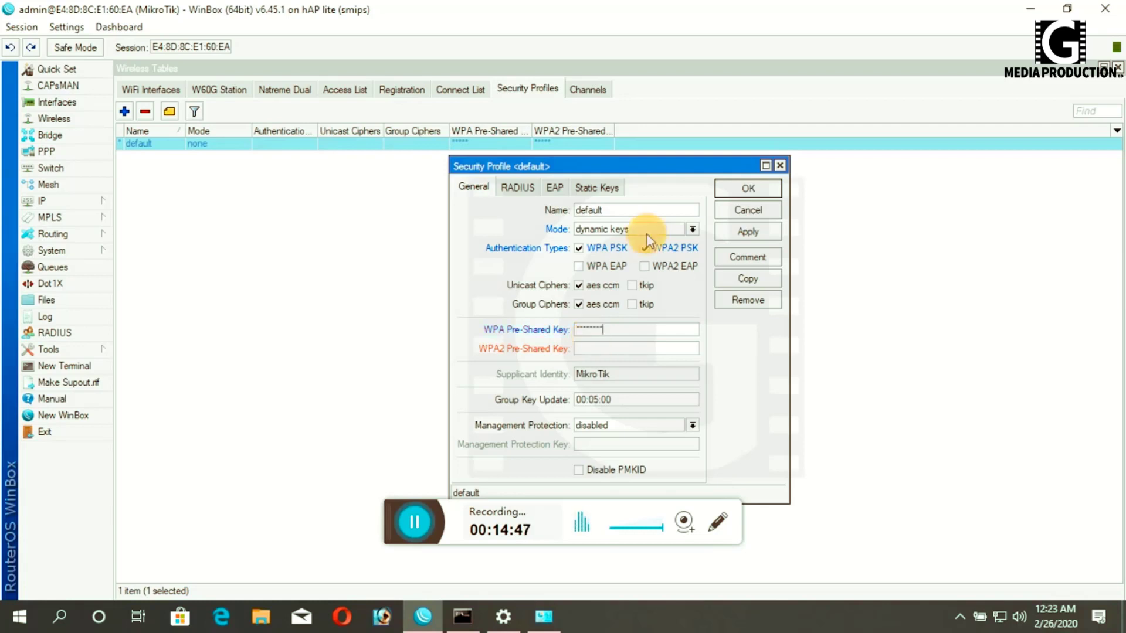
click(645, 247)
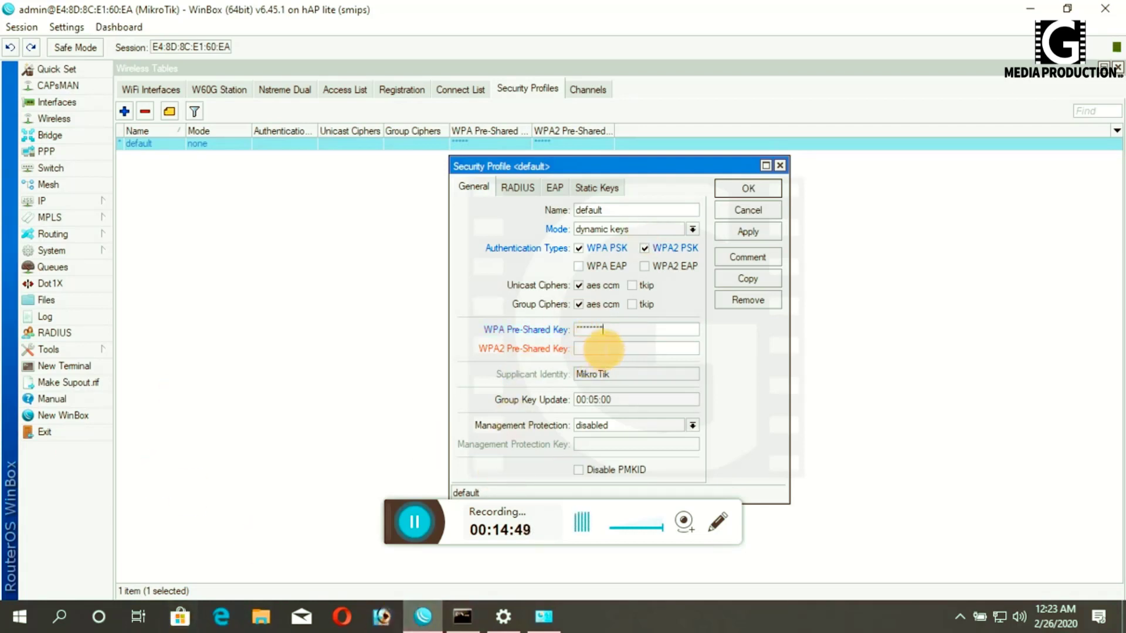
click(603, 349)
text(123)
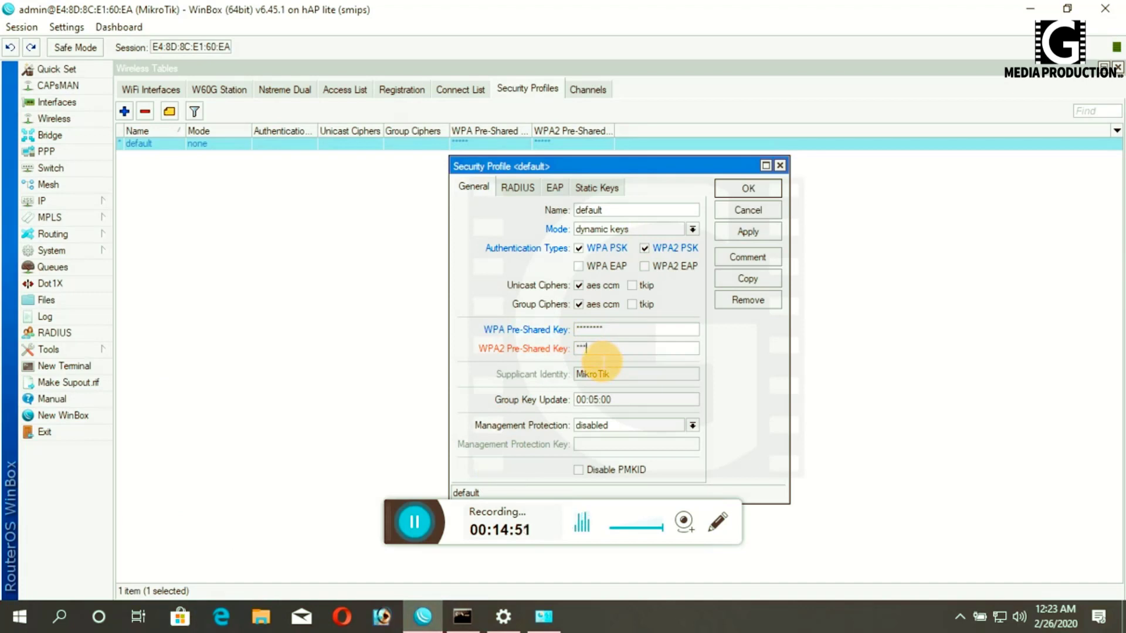
text(45678)
click(747, 231)
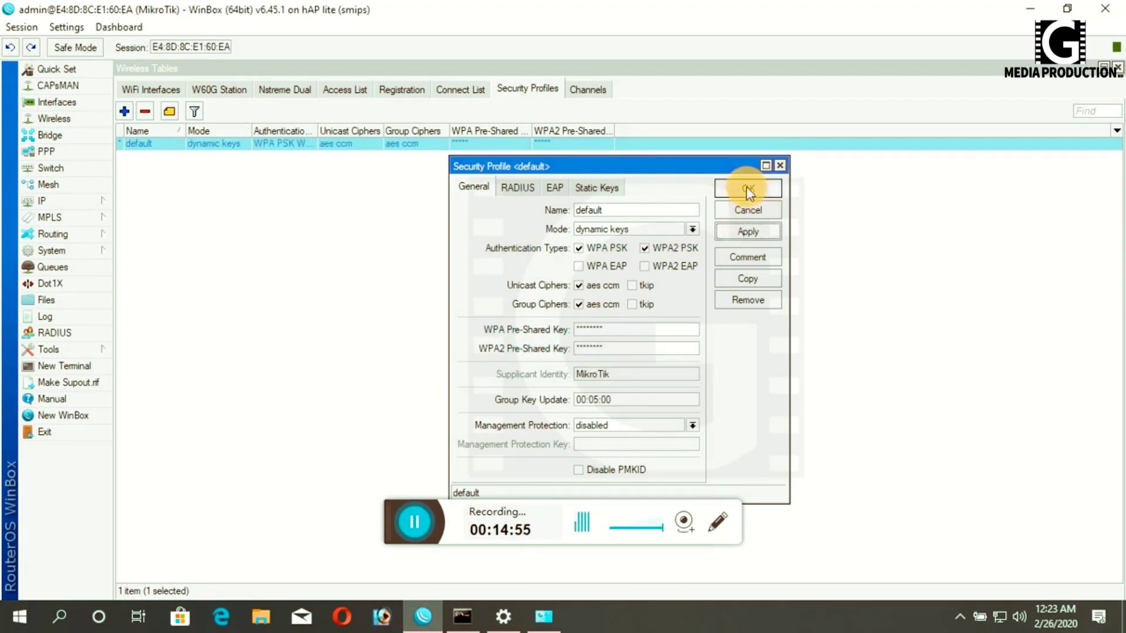
click(748, 188)
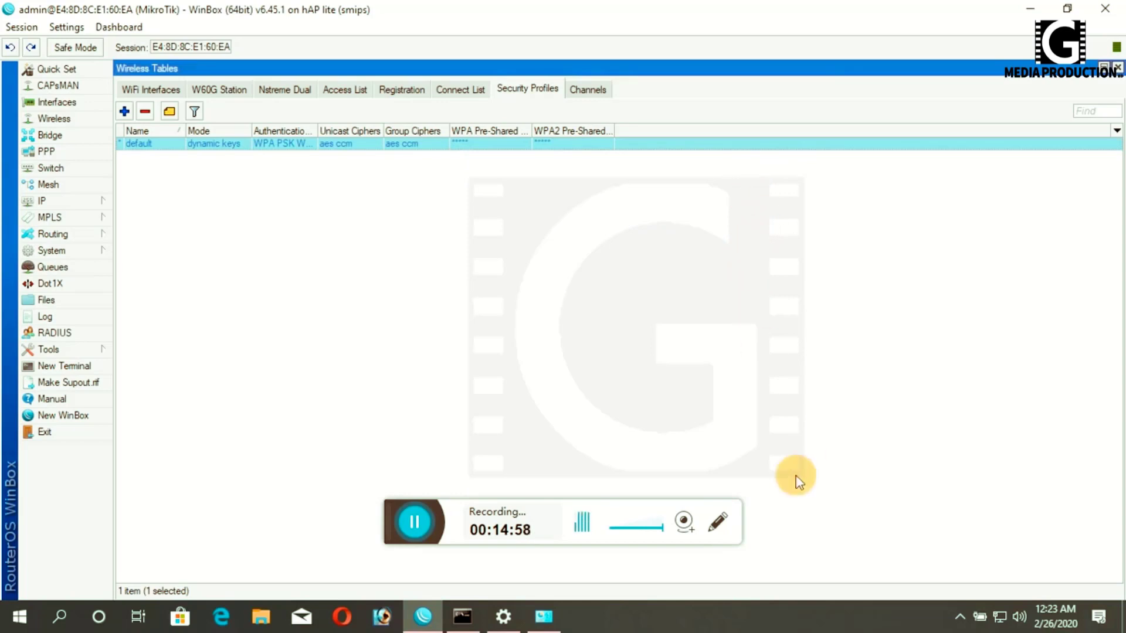
- Turn Wi-Fi on in the Windows network flyout and find the available networks
click(1000, 620)
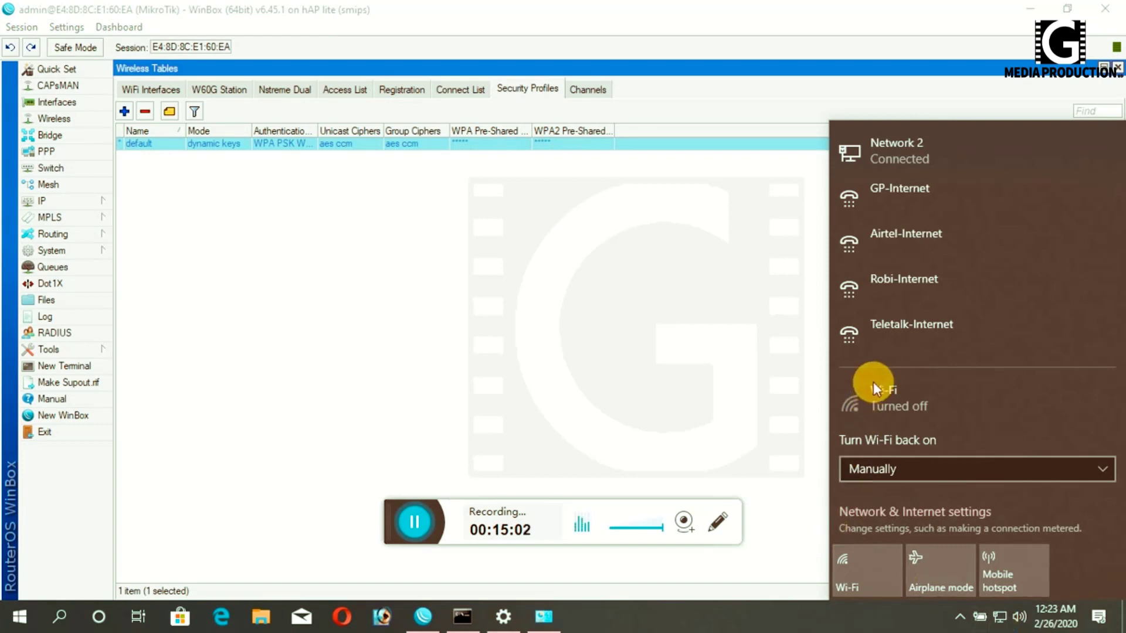
click(854, 577)
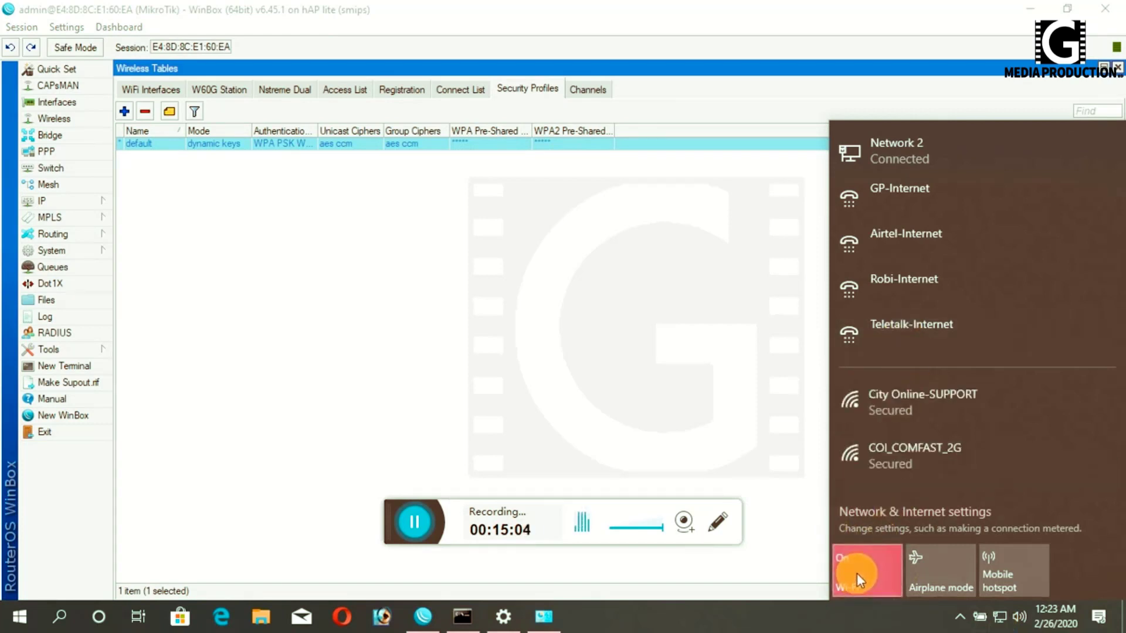
scroll(924, 457, down, 2)
scroll(925, 445, down, 1)
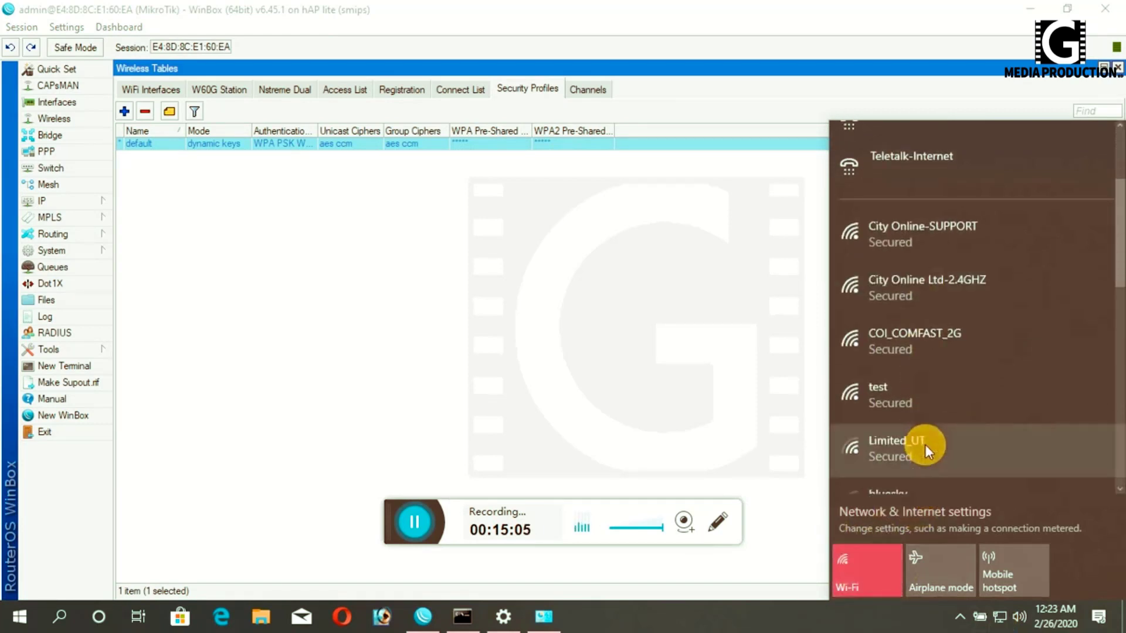
- Join the test network, entering and verifying its security key
click(925, 402)
click(1050, 475)
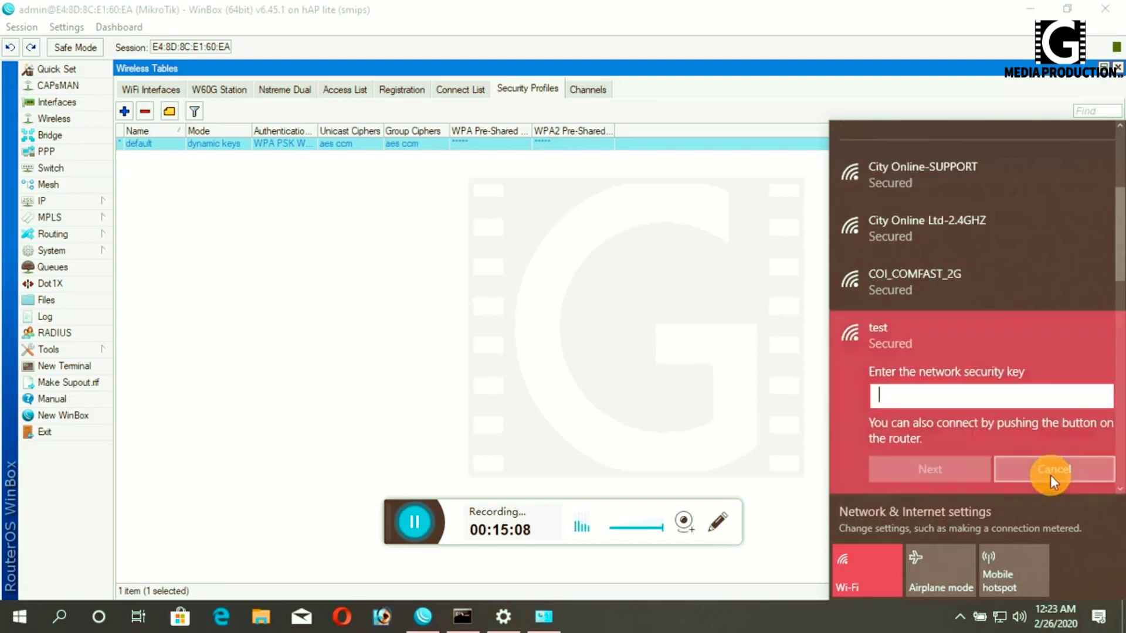
text(*****)
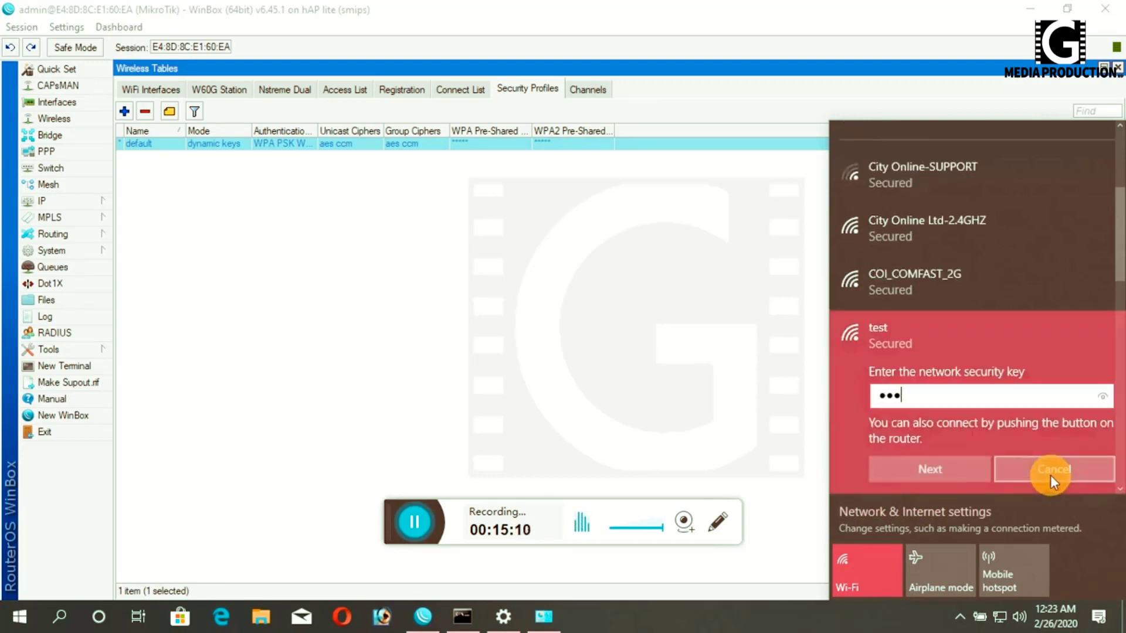
text(***)
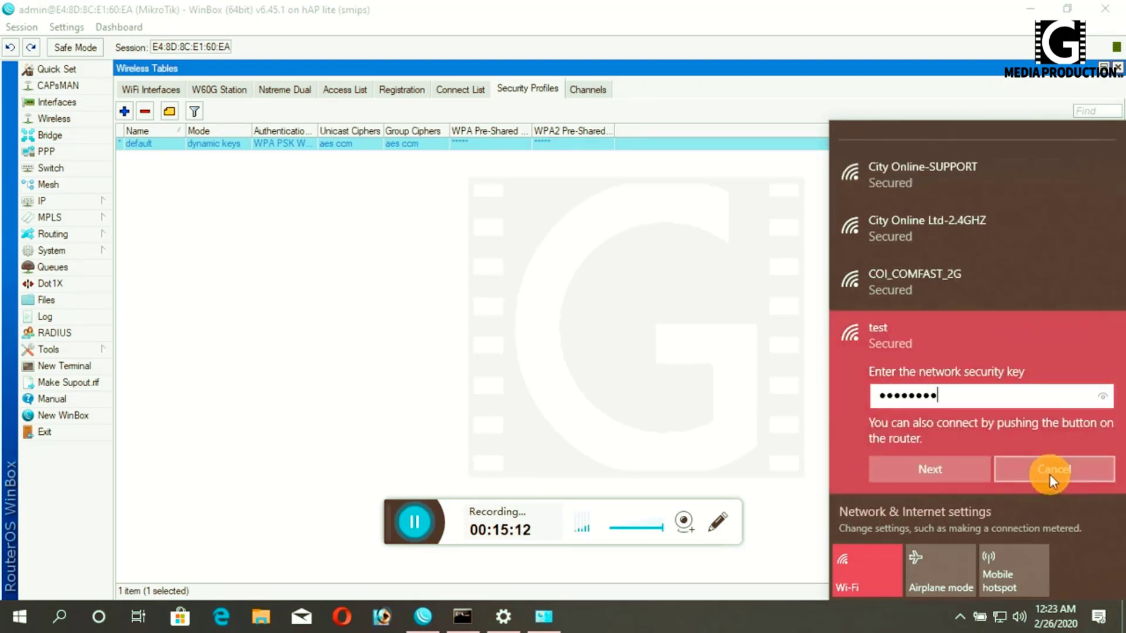
click(1104, 398)
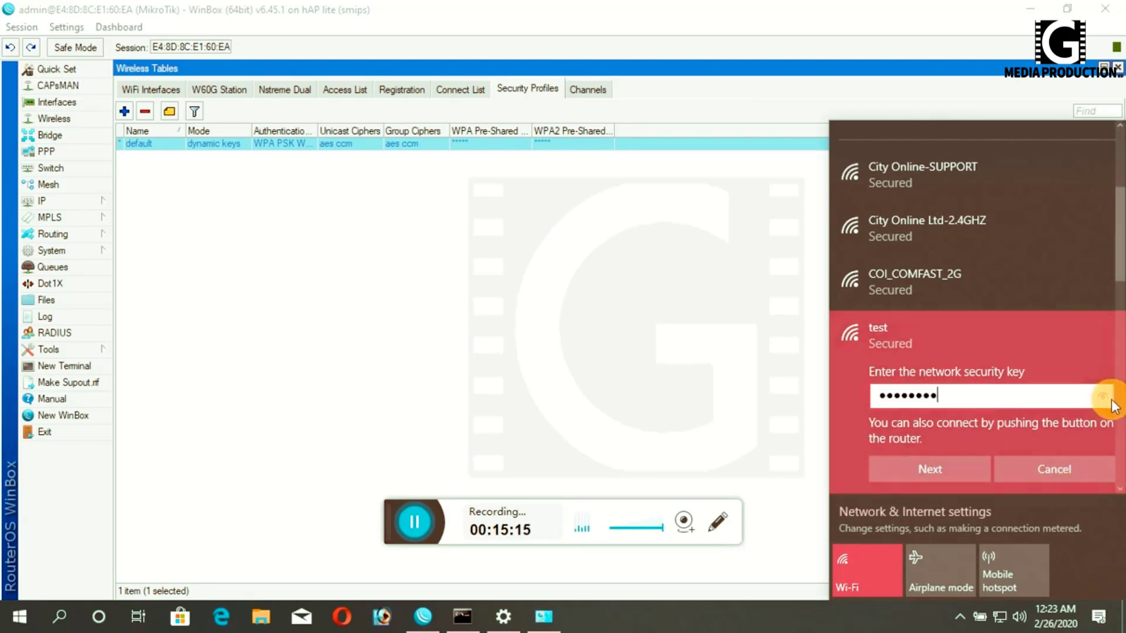
click(1103, 398)
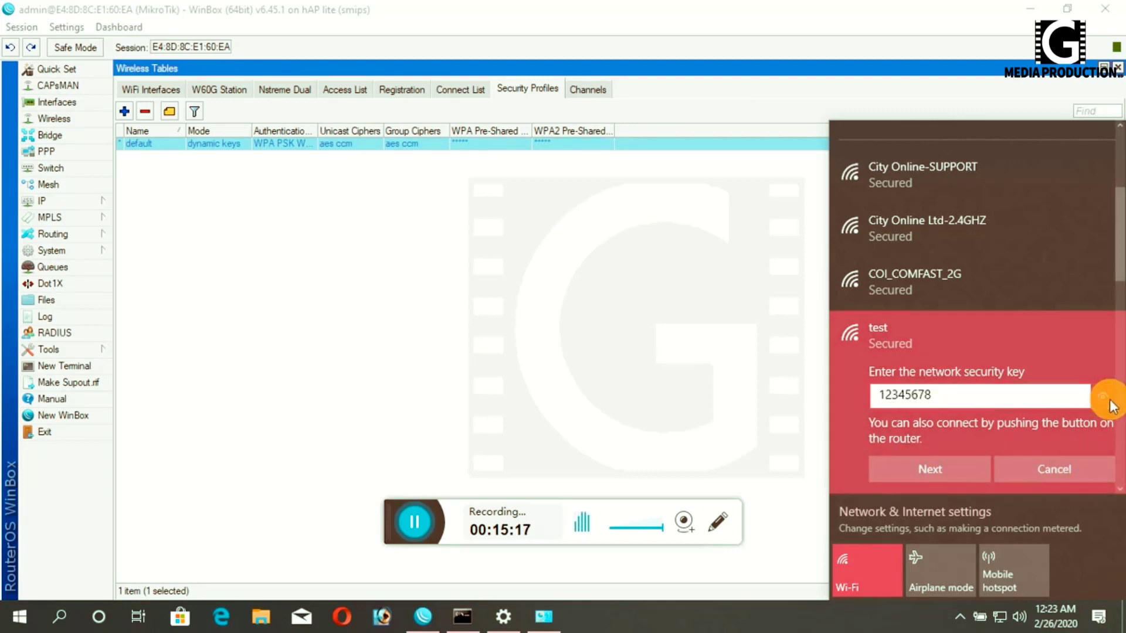
click(919, 464)
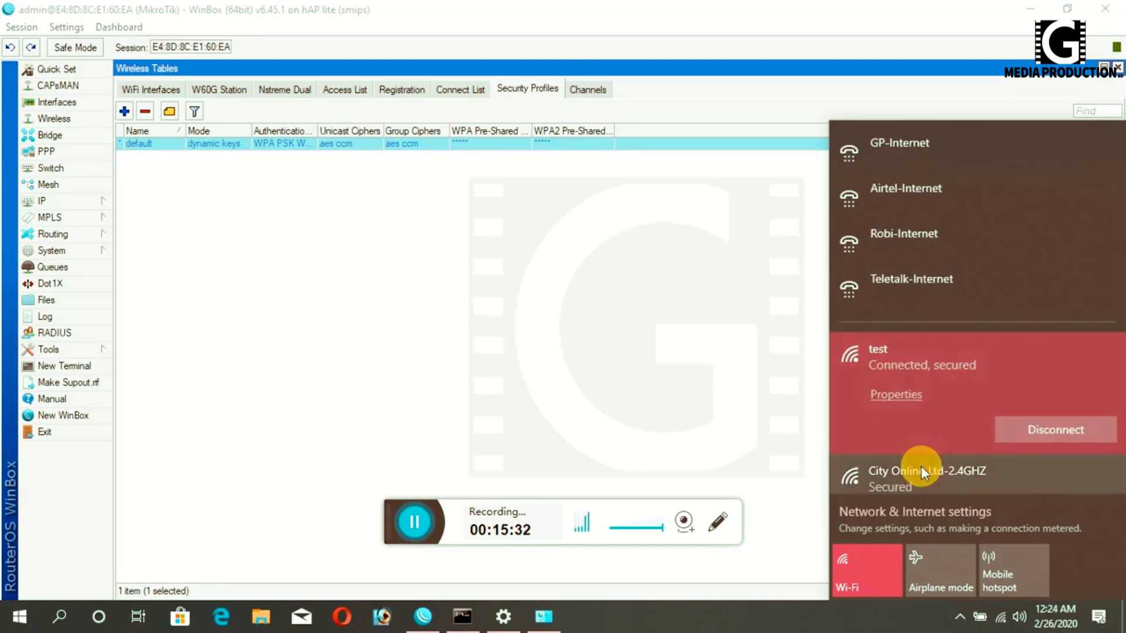
click(1022, 11)
- Run ping 1.1.1.1 in Command Prompt, getting 4/4 replies at 0% loss, then minimize it
click(462, 616)
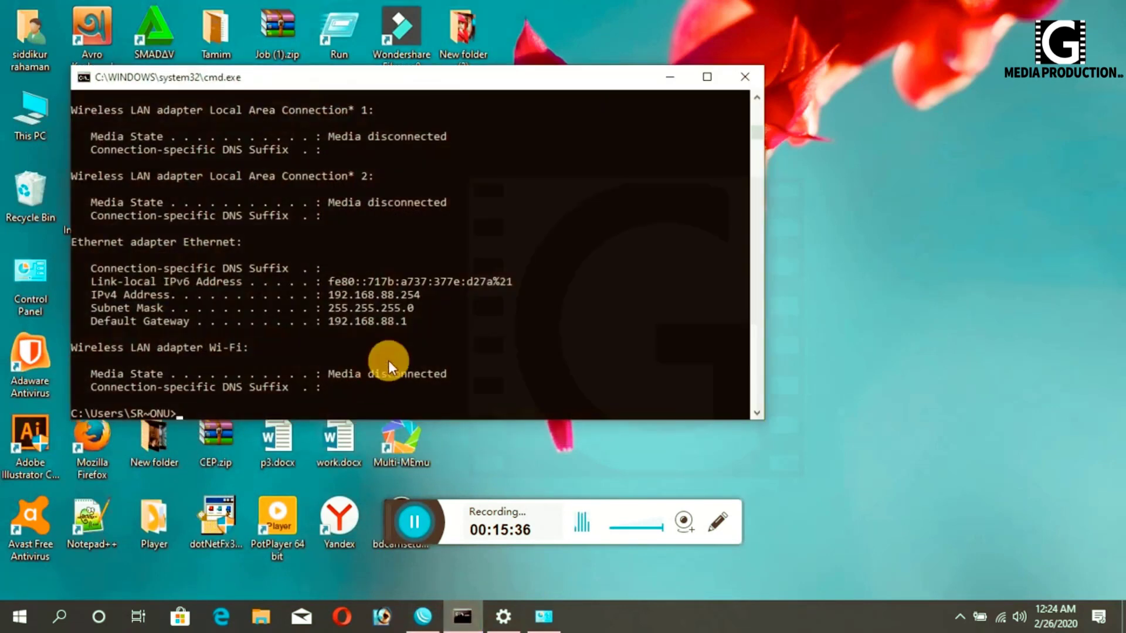
key(Up)
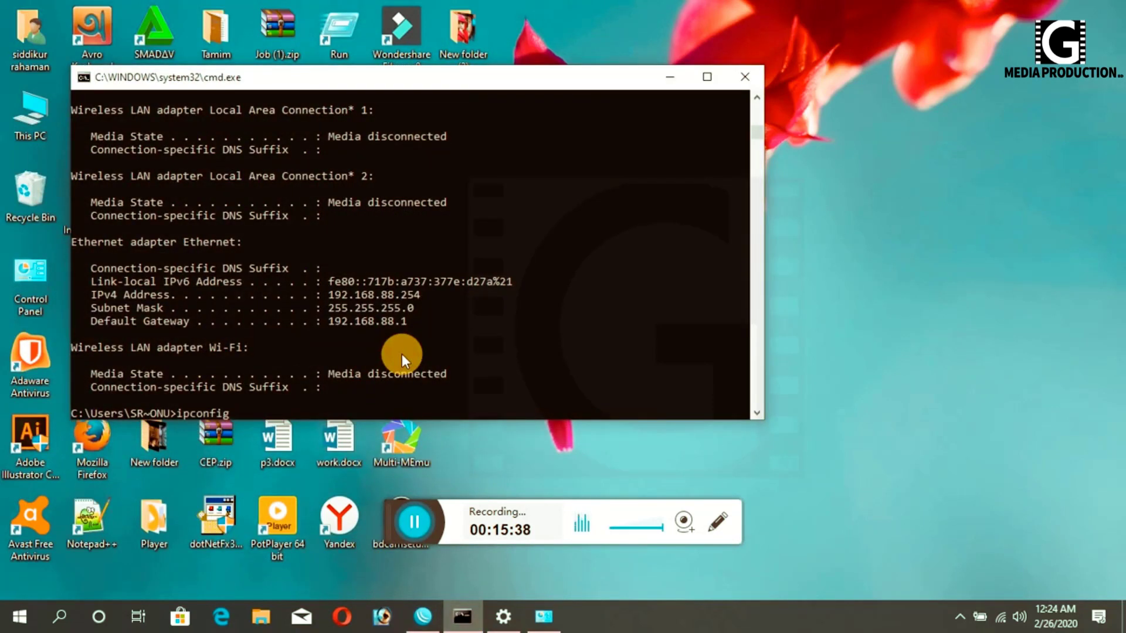
key(BackSpace)
key(BackSpace)
key(BackSpace)
key(BackSpace)
key(BackSpace)
key(BackSpace)
key(BackSpace)
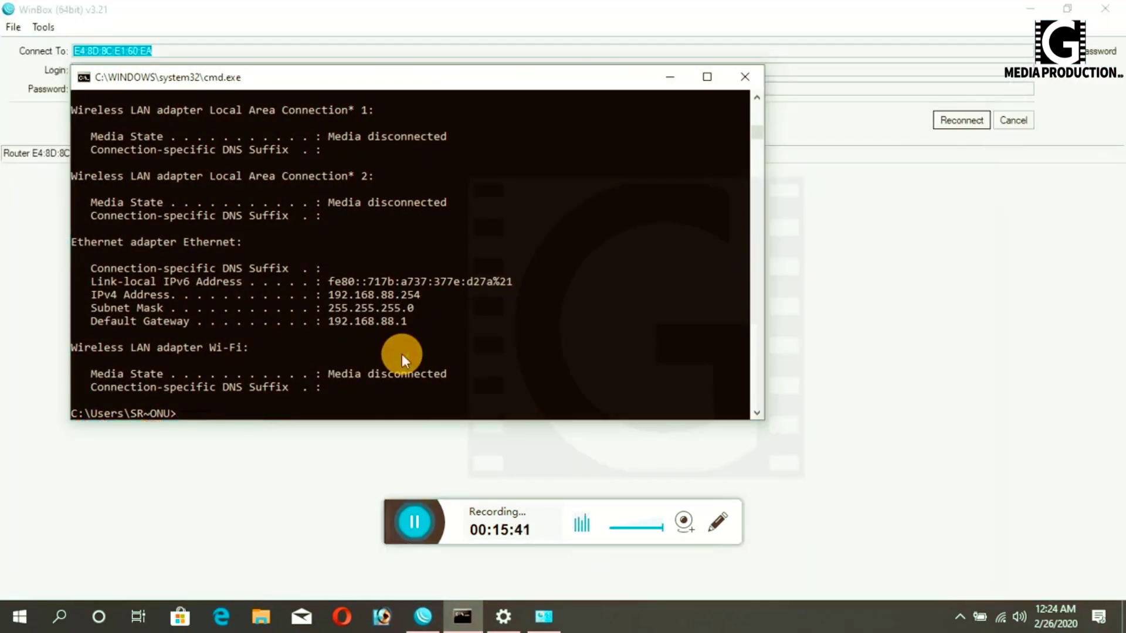
text(ping 1.1.1.1)
key(Return)
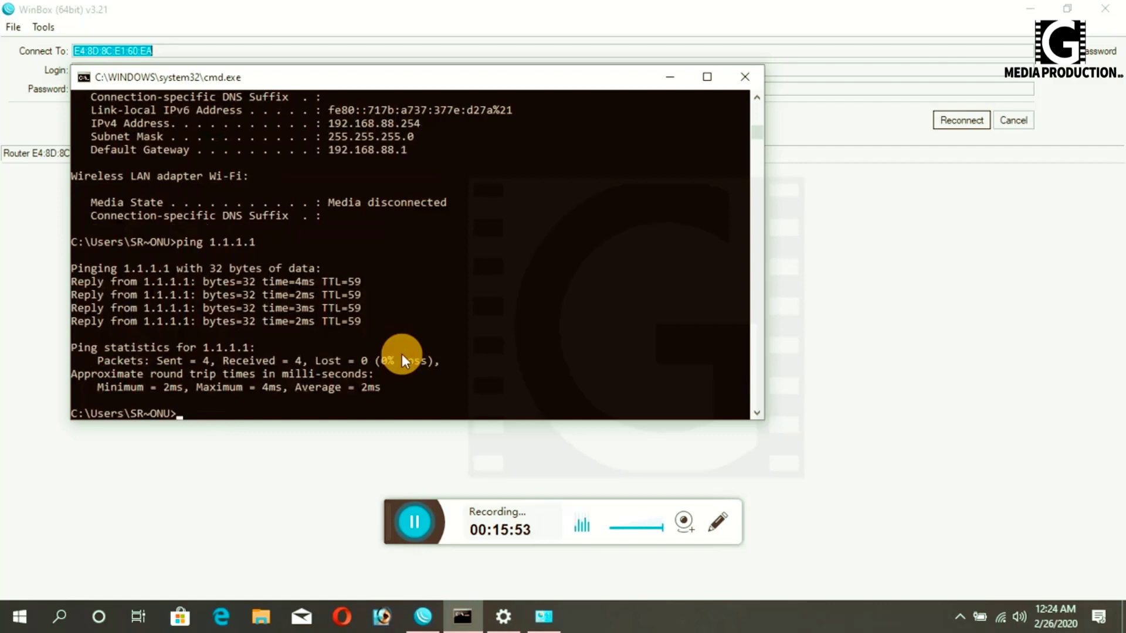
key(Up)
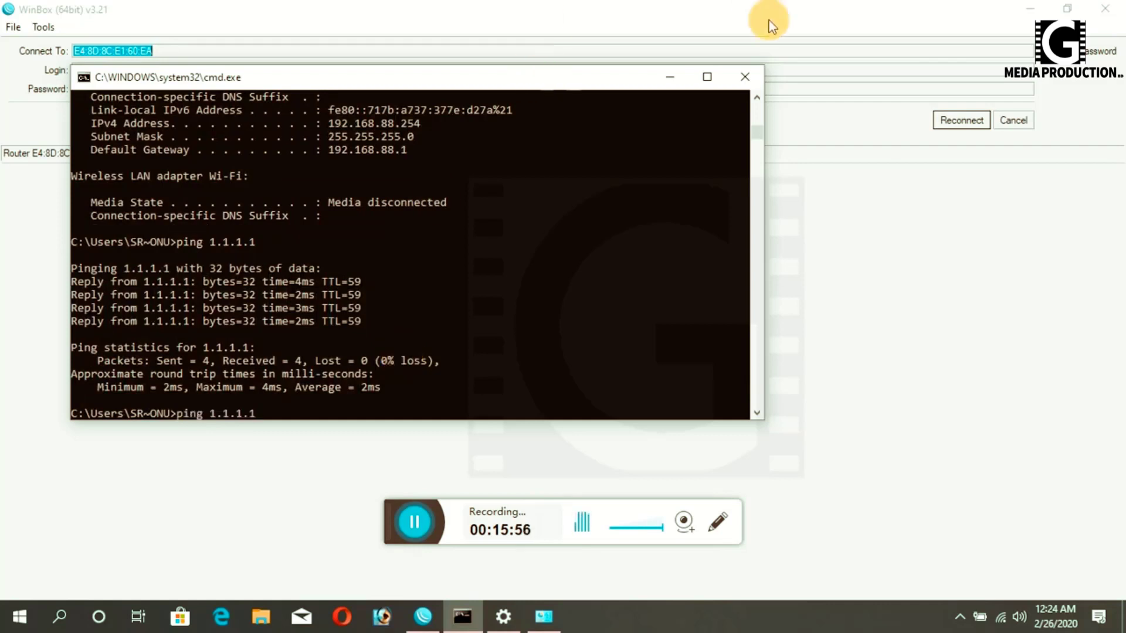
click(671, 78)
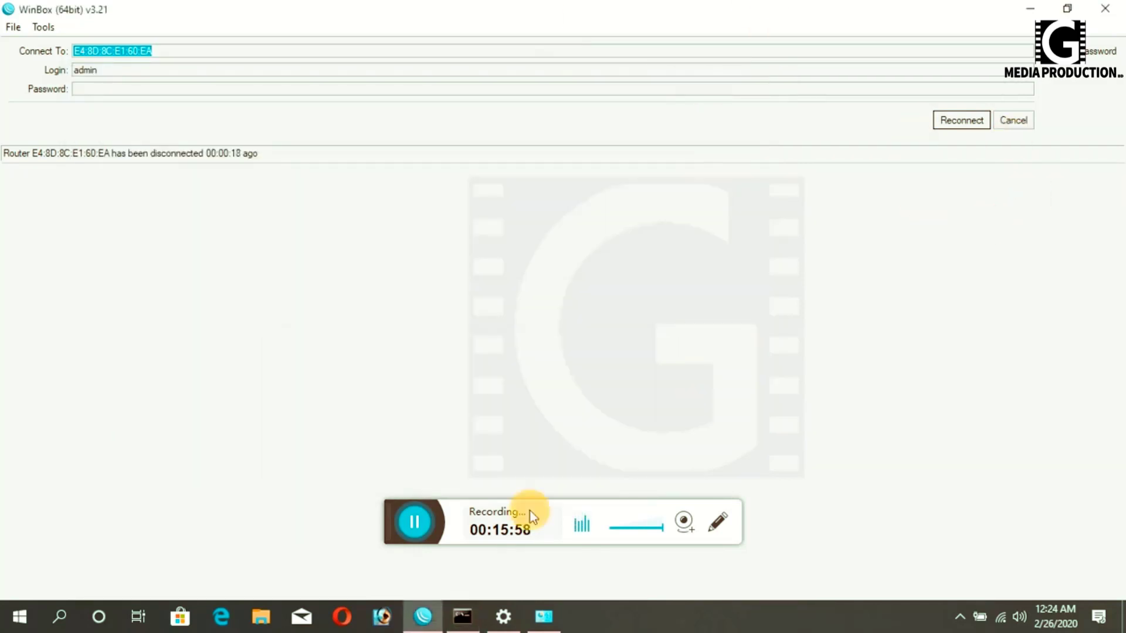
- Open YouTube maximized in Opera and play the Pharmacy video from 6:47
click(346, 613)
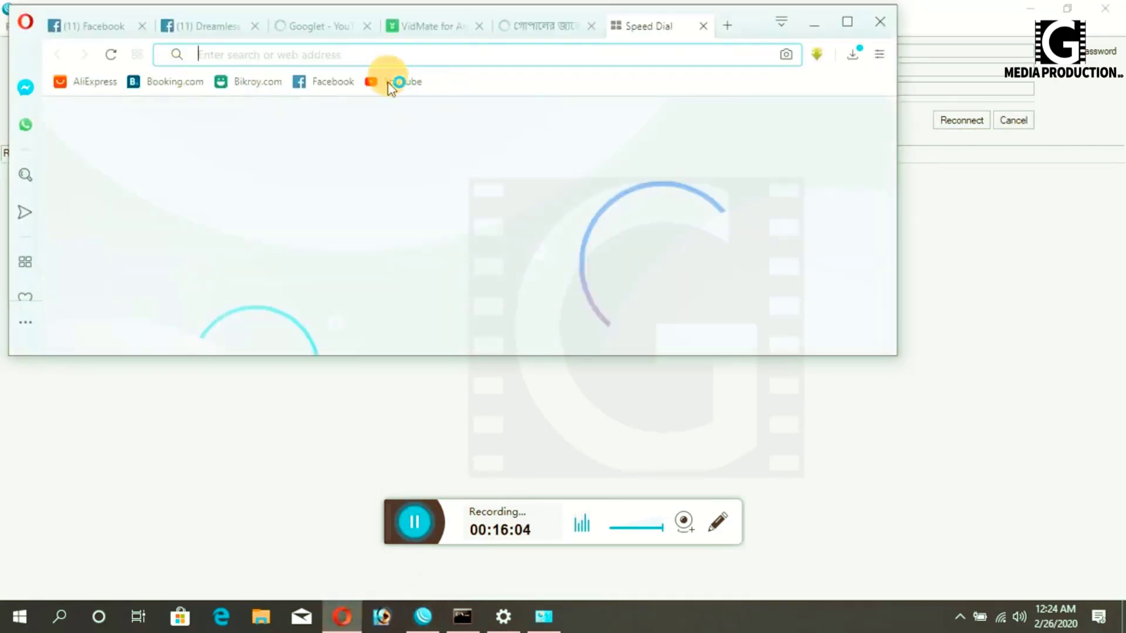
click(379, 78)
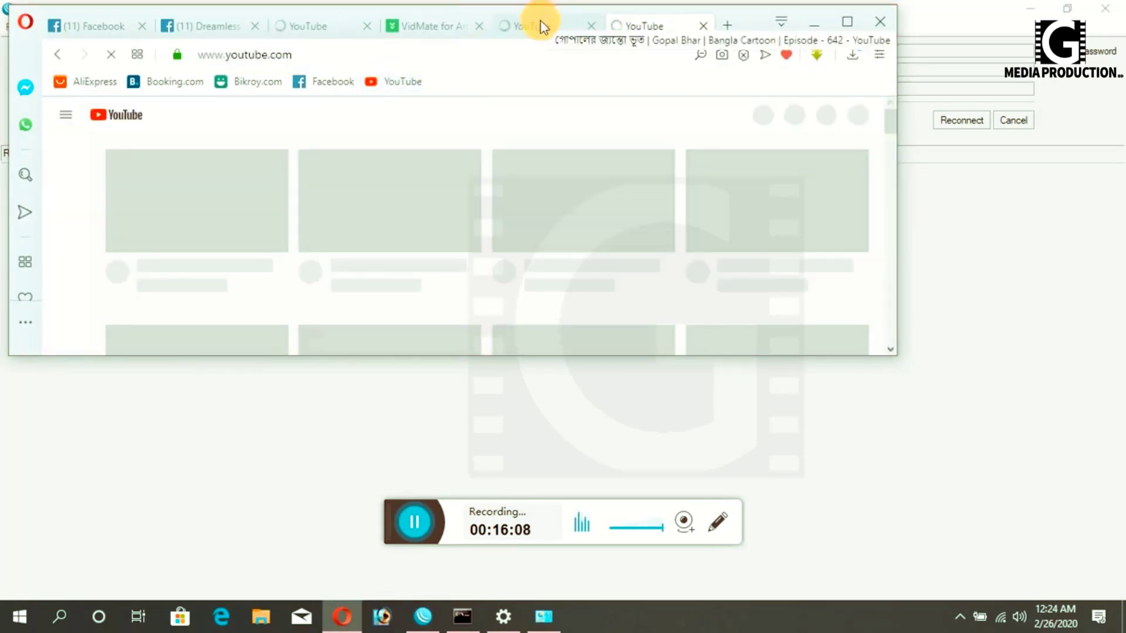
click(847, 22)
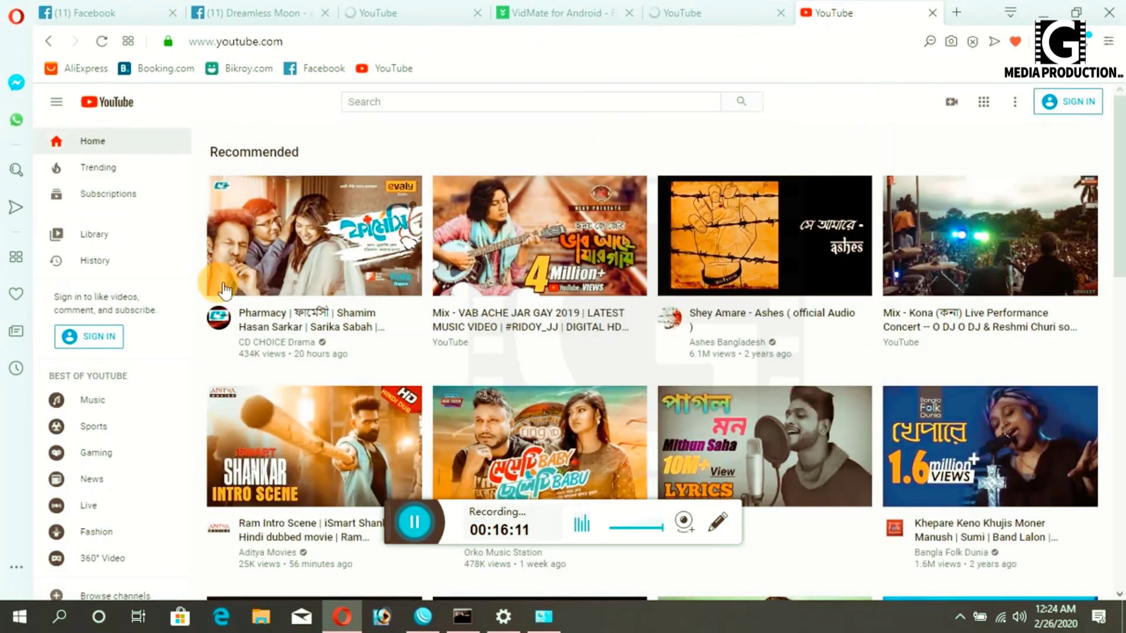
click(323, 266)
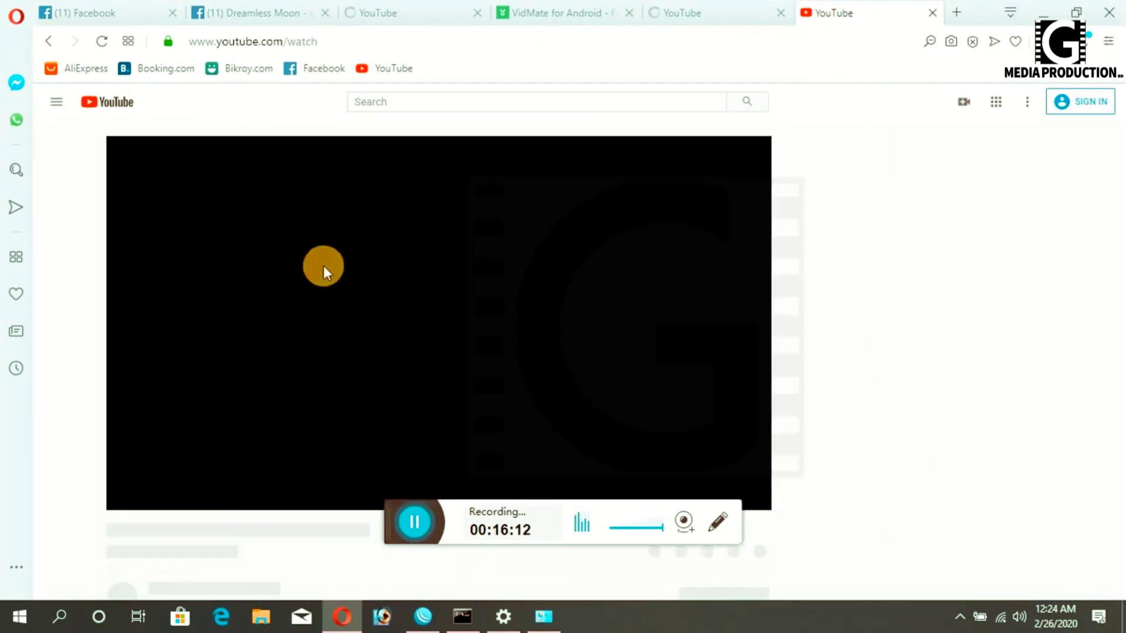
click(230, 486)
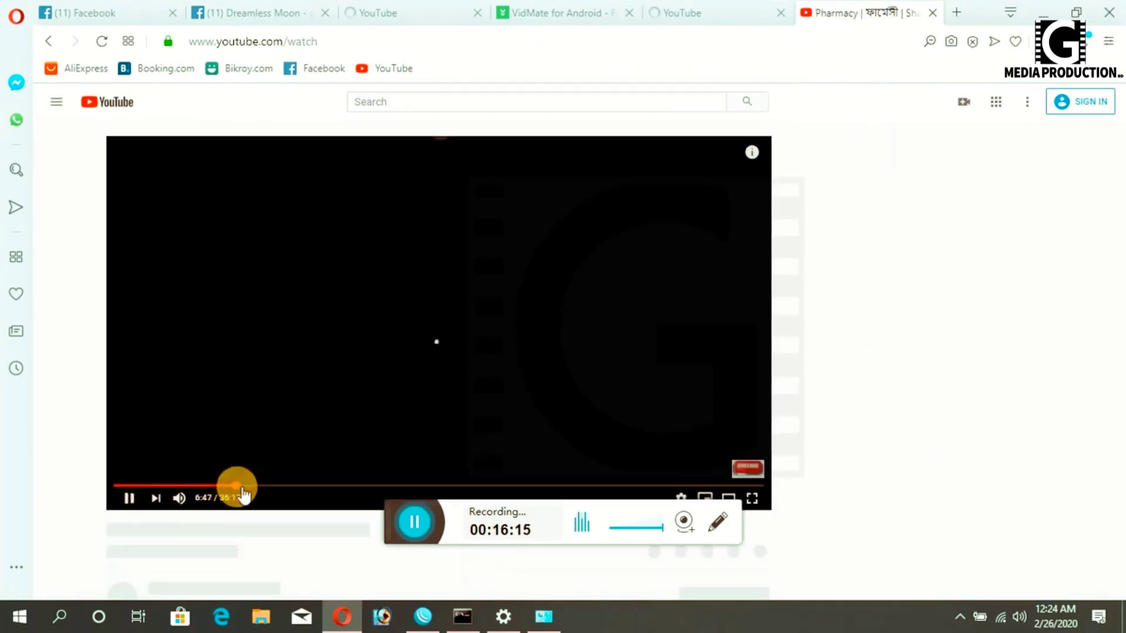